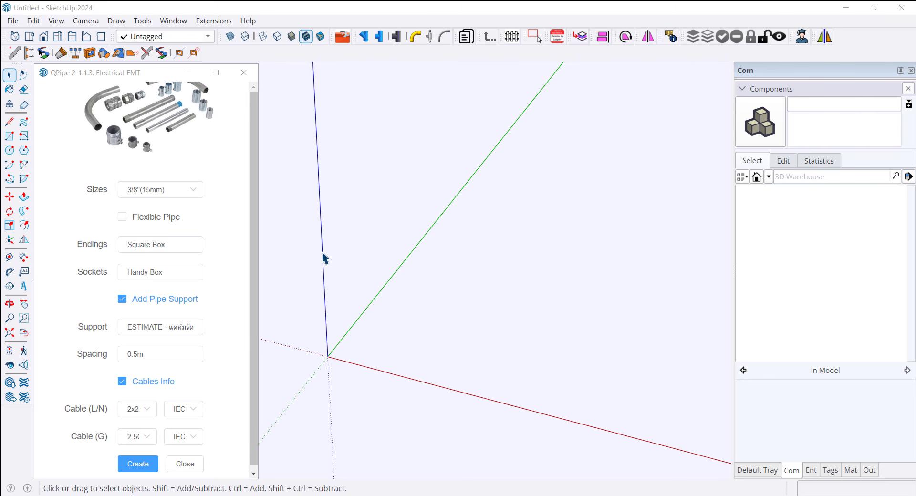
Step: Draw a 4 m by 4 m floor rectangle starting at the origin
mouse_move(322, 252)
middle_down()
mouse_move(366, 332)
mouse_move(353, 325)
mouse_move(360, 343)
middle_up()
key(r)
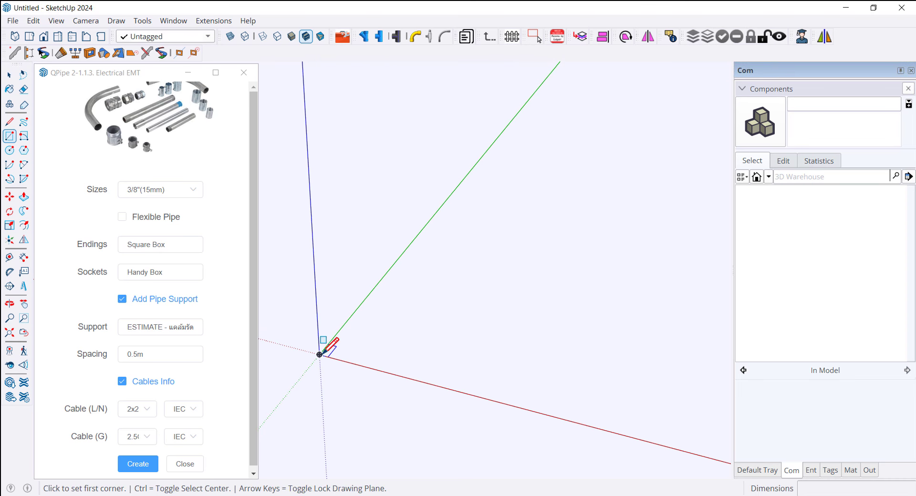
click(320, 354)
text(4,4)
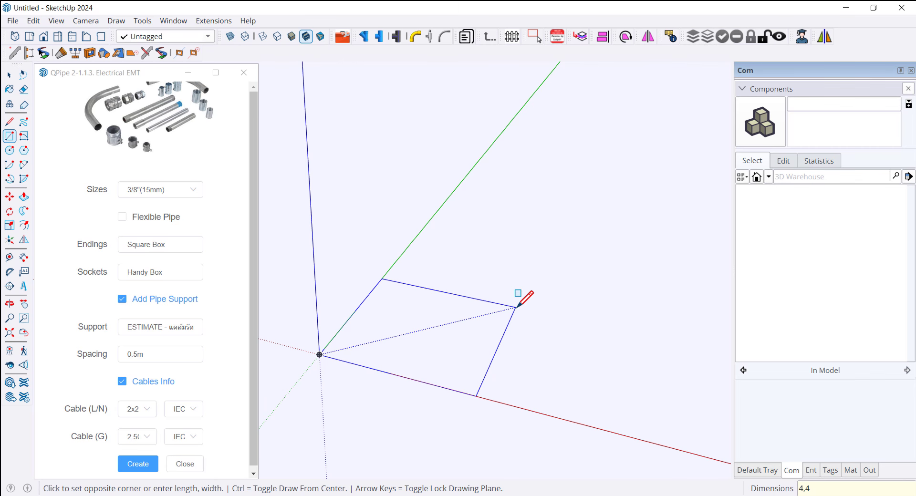
key(Return)
key(space)
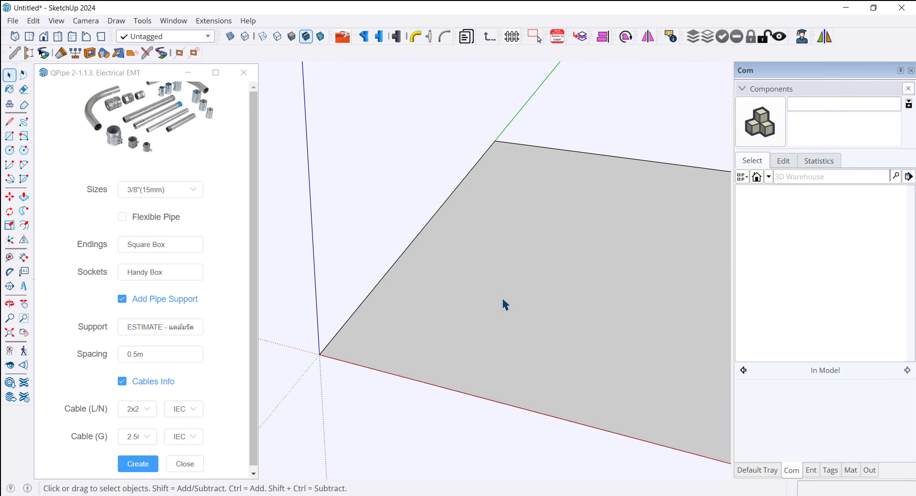
Step: Push/Pull the floor rectangle up 3 m into a box
middle_drag(503, 306, 513, 305)
key(p)
scroll(517, 305, down, 2)
text(3m)
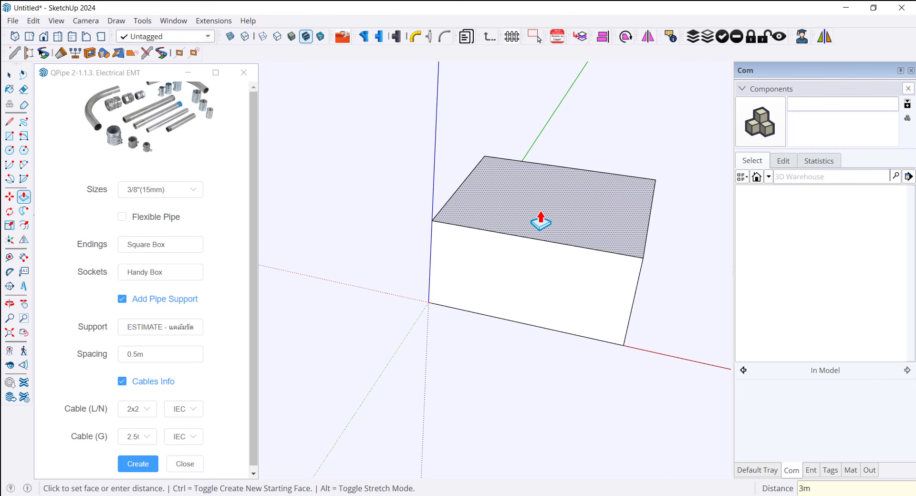
key(Return)
key(space)
Step: Delete the box's top face and triple-click to select the open box
middle_drag(541, 221, 554, 207)
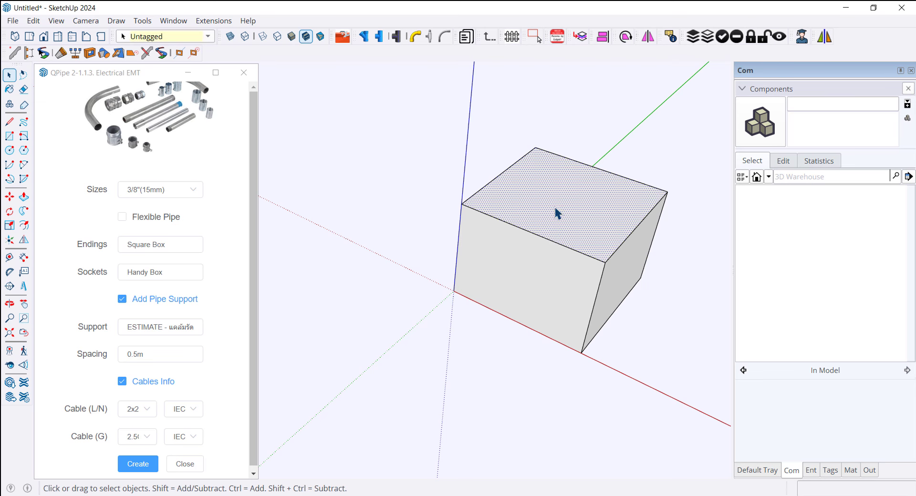
key(Delete)
mouse_move(546, 280)
middle_down()
mouse_move(578, 259)
mouse_move(521, 252)
mouse_move(542, 237)
middle_up()
scroll(462, 238, down, 3)
triple_click(525, 231)
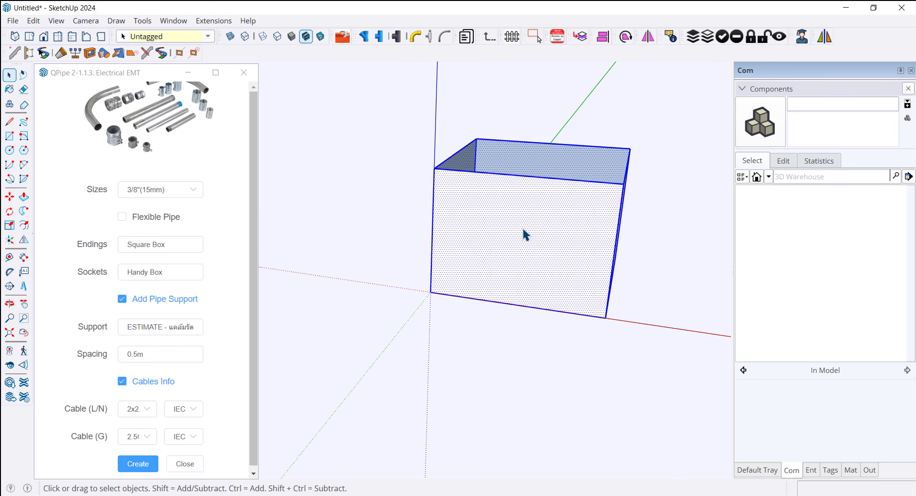
scroll(538, 244, down, 1)
Step: Zoom in on the open box, ready to draw a rectangle on a wall
key(r)
scroll(539, 242, up, 2)
scroll(501, 272, up, 2)
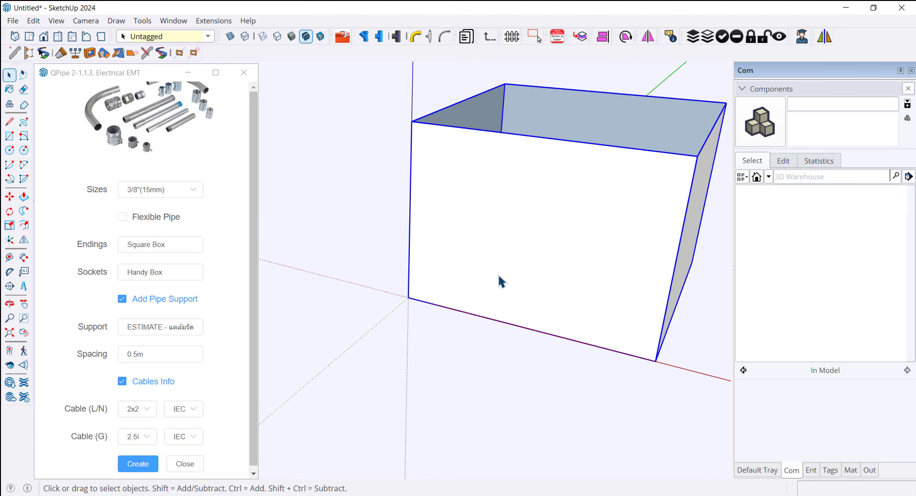
scroll(499, 276, up, 1)
key(Delete)
scroll(460, 290, up, 2)
Step: Draw an upright rectangle at the origin and scale it to 2 m tall, 1 m wide
click(375, 301)
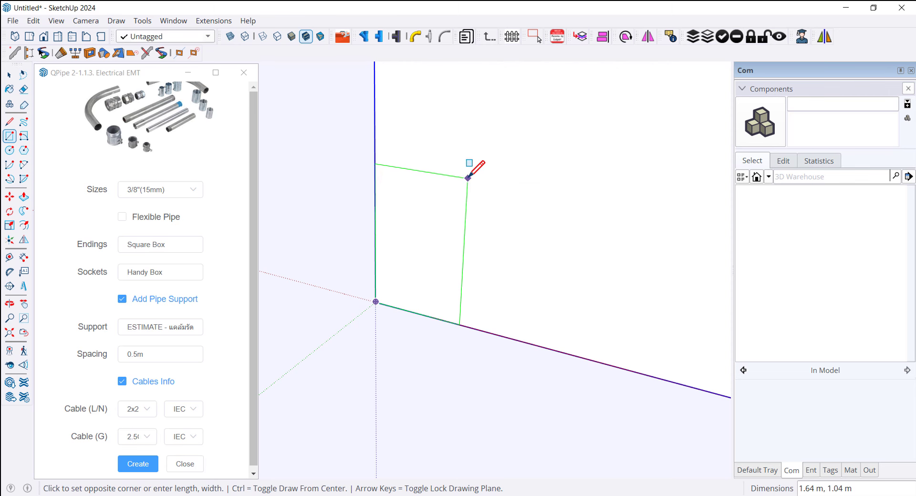
click(467, 177)
key(space)
click(440, 235)
key(s)
click(417, 168)
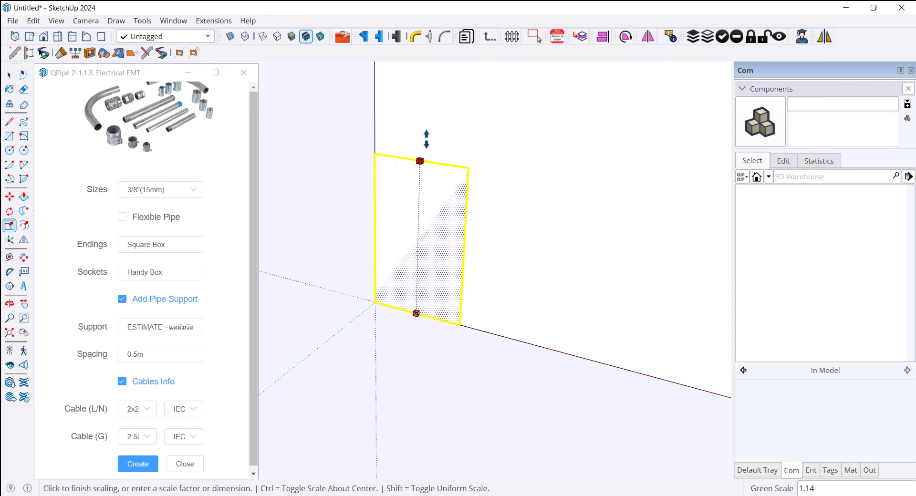
text(2m)
key(Return)
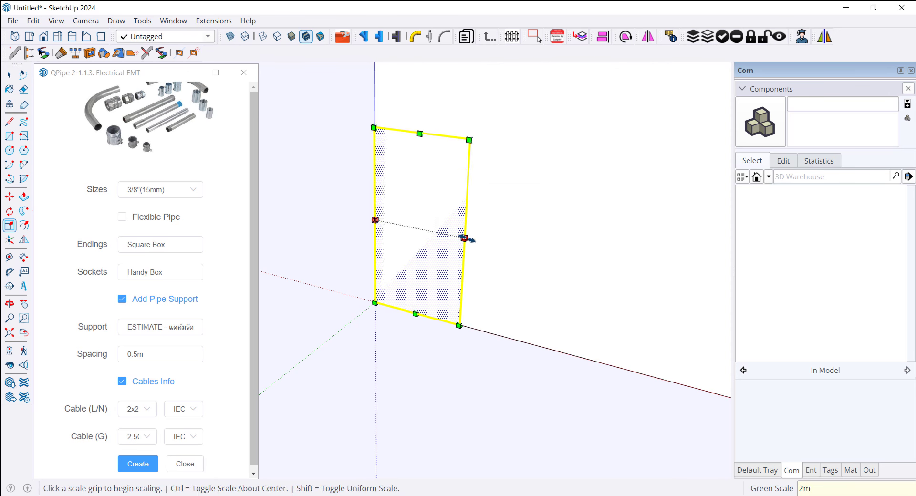
click(463, 238)
text(1)
key(Return)
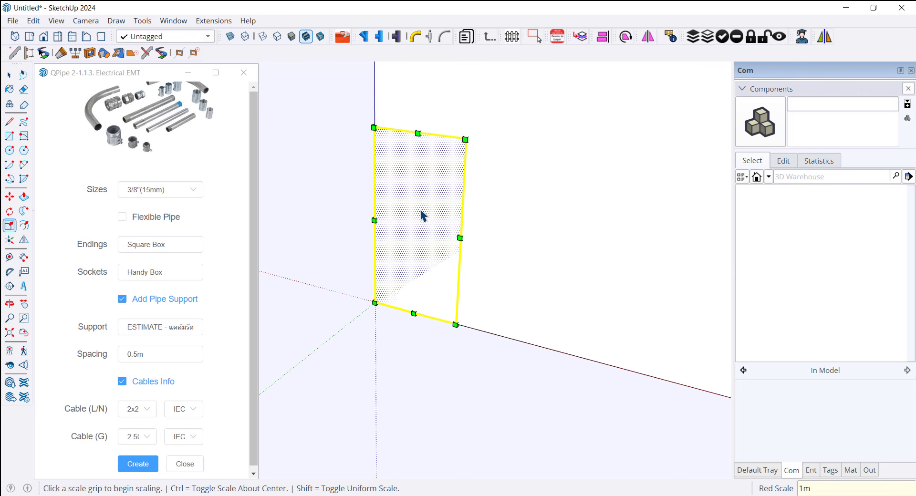
Step: Move the door rectangle 10 cm along the red axis, undoing an accidental delete
key(space)
key(m)
click(376, 221)
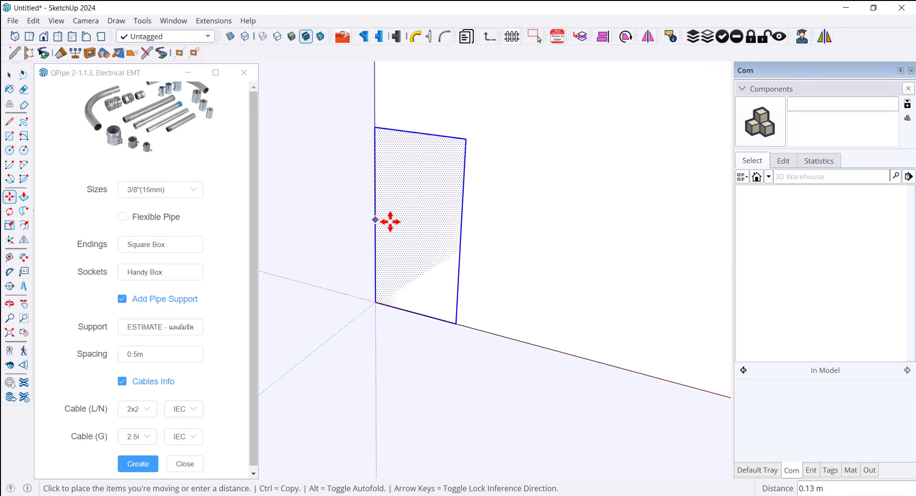
text(10cm)
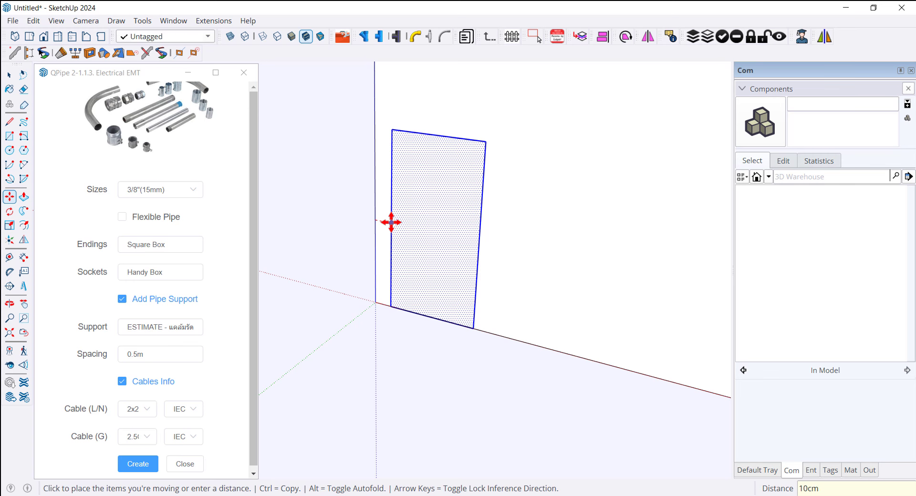
key(Return)
key(space)
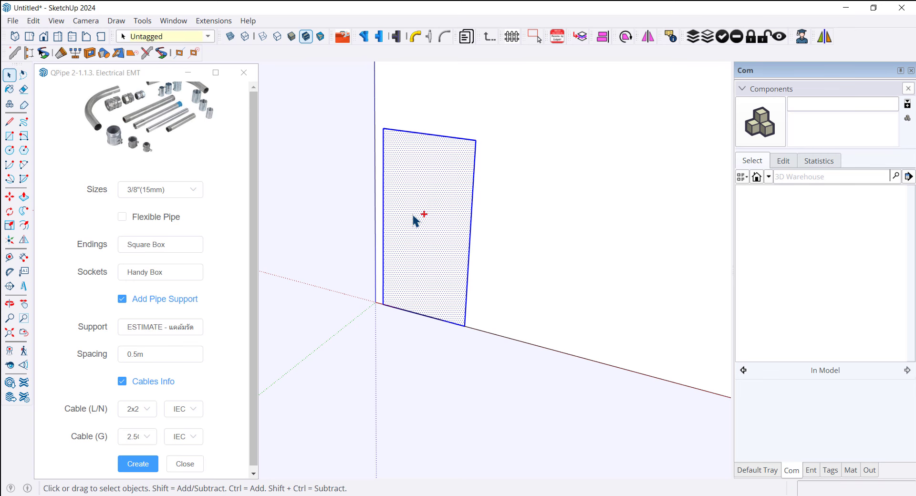
key(Delete)
key(ctrl+z)
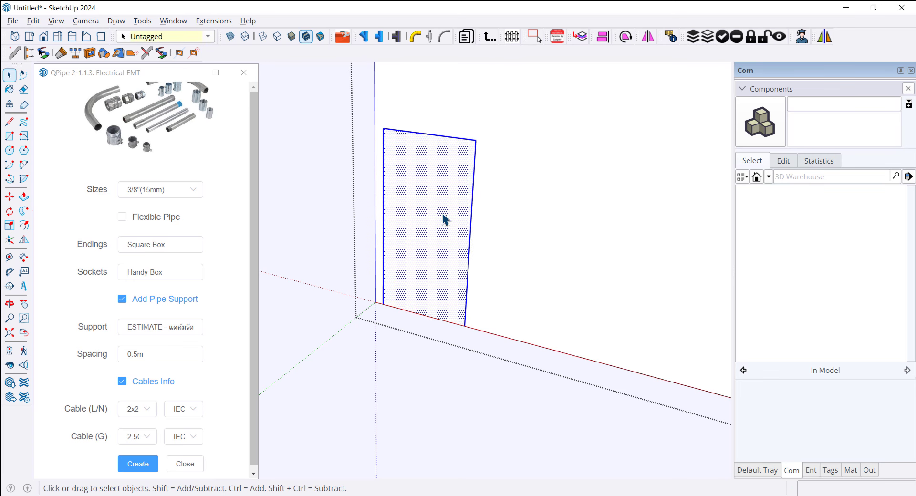
scroll(443, 218, down, 5)
Step: From inside the room, add a Tape Measure guide 20 cm from the door's left edge
mouse_move(434, 188)
middle_down()
mouse_move(525, 266)
mouse_move(481, 206)
mouse_move(447, 239)
mouse_move(516, 198)
mouse_move(311, 317)
middle_up()
scroll(454, 264, up, 5)
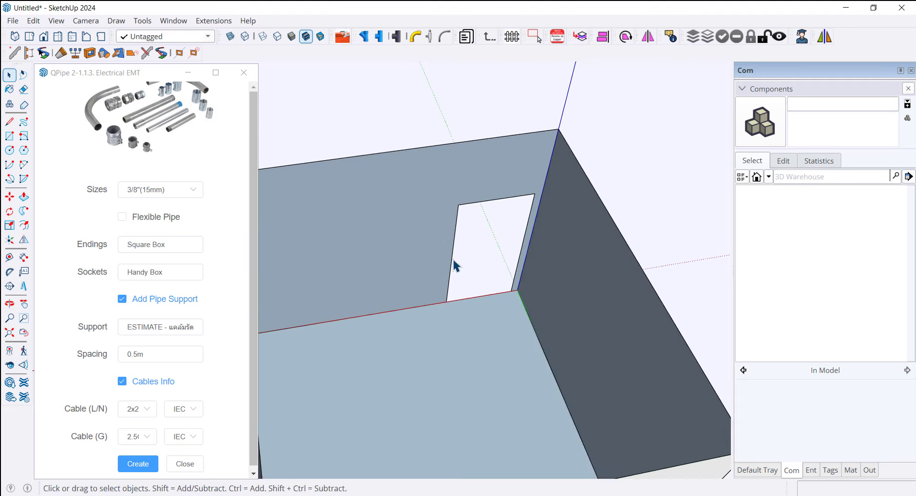
scroll(474, 260, up, 3)
key(t)
scroll(471, 250, up, 2)
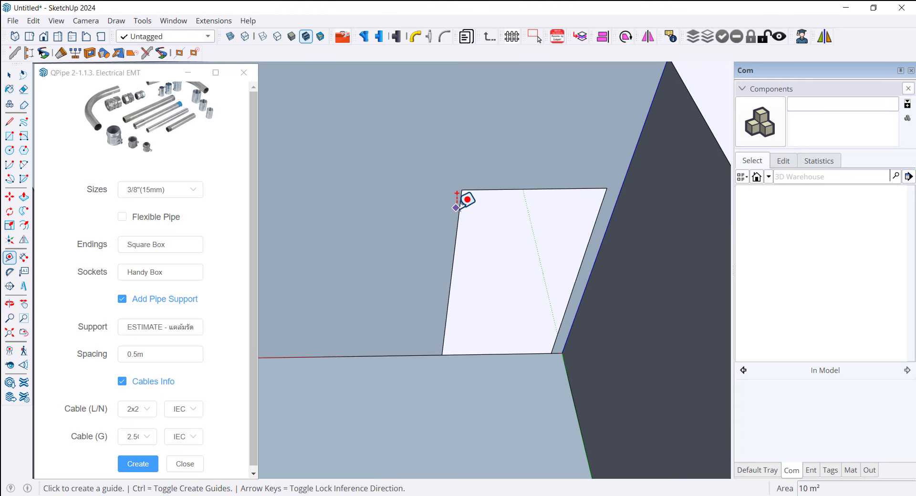
click(460, 192)
key(Escape)
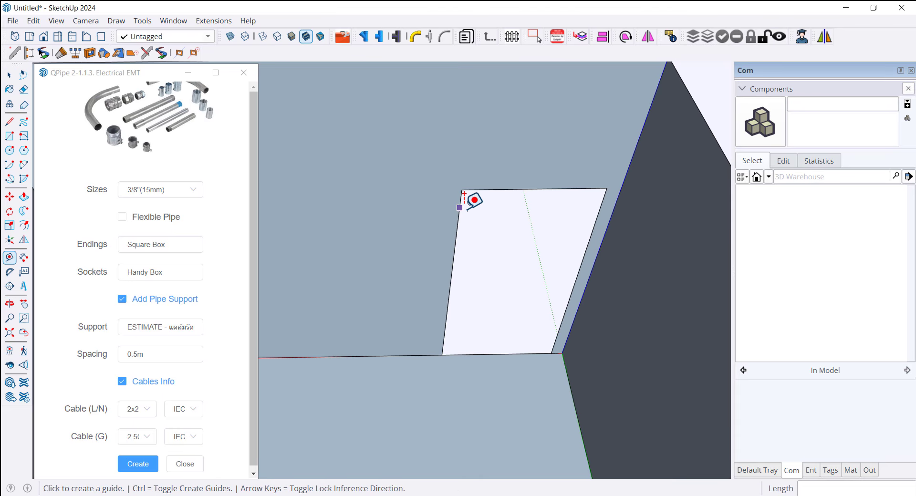
click(459, 207)
text(20cm)
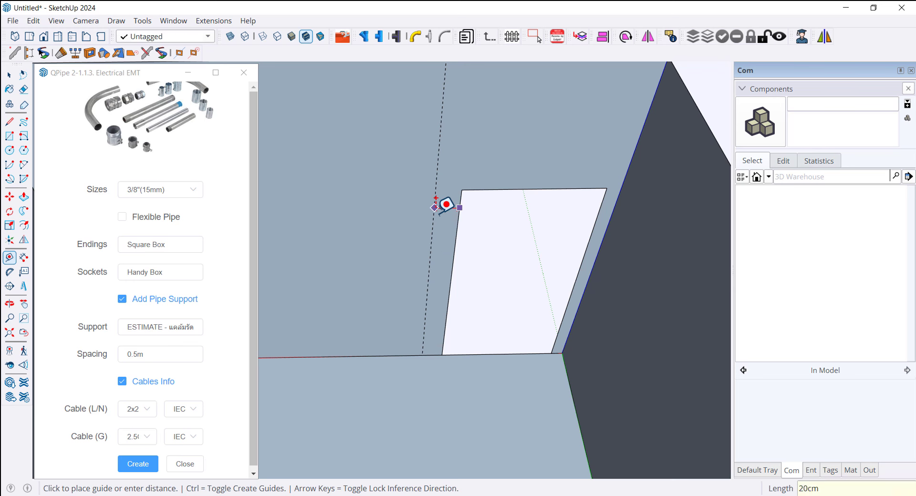
key(Return)
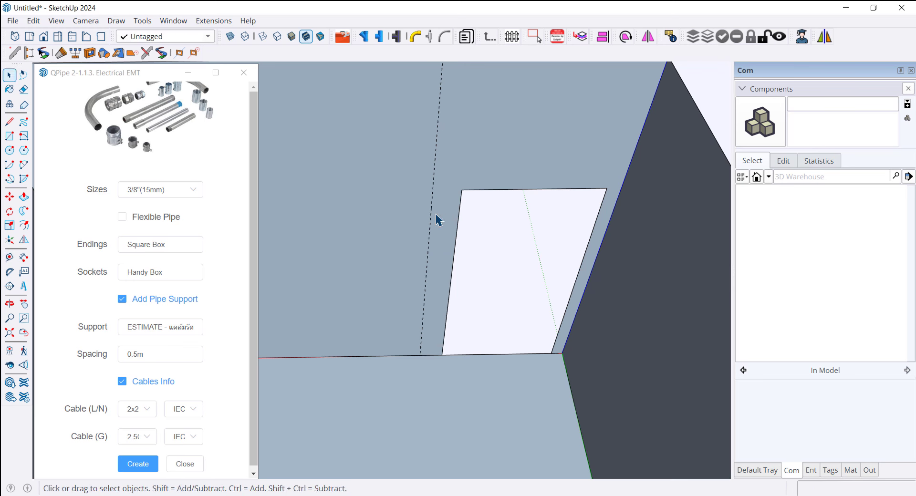
Step: Add a horizontal guide 1.2 m above the floor
click(400, 356)
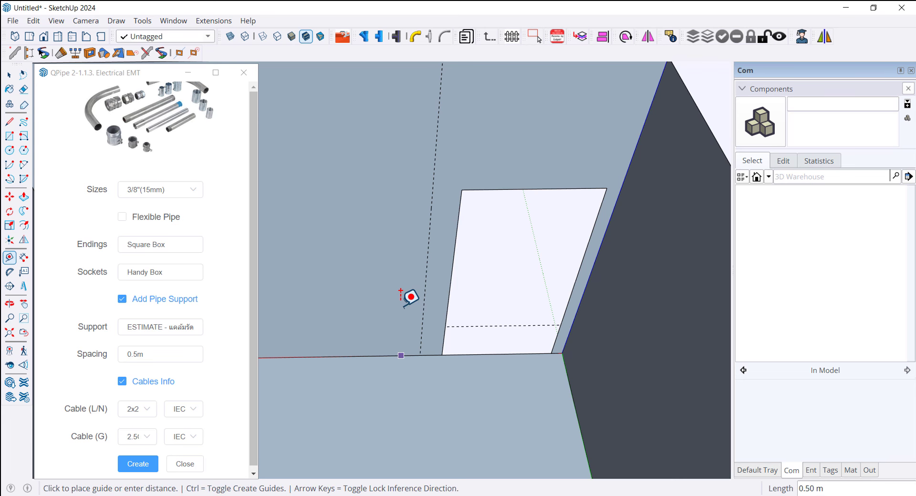
text(1.2)
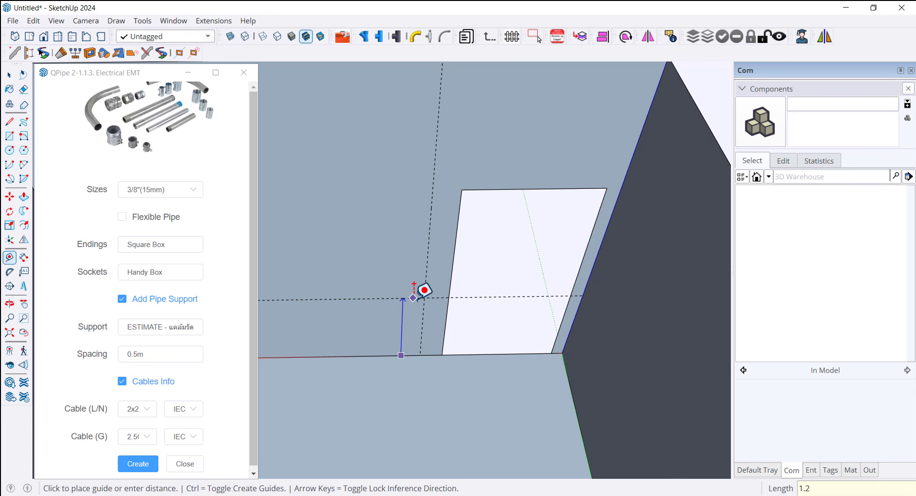
key(Return)
key(space)
scroll(459, 268, up, 3)
scroll(440, 271, up, 3)
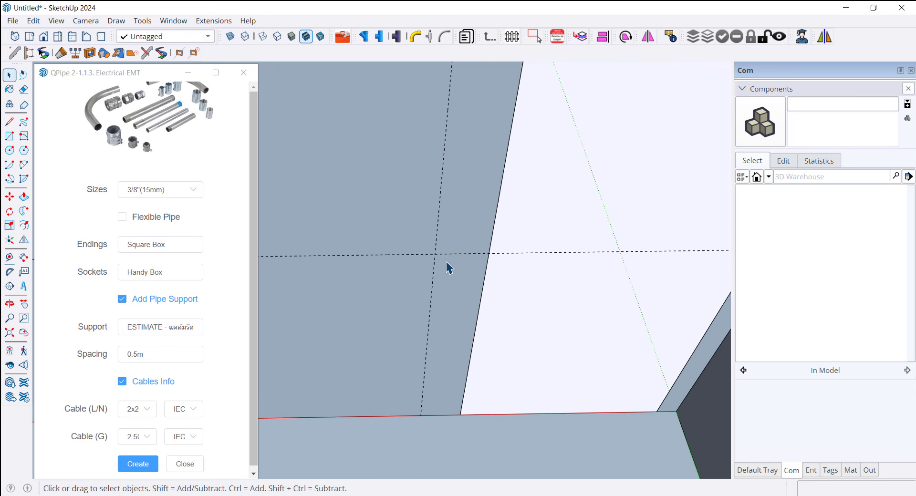
Step: Draw a line from the guide intersection up to the wall top, plus a short top edge
key(l)
click(434, 253)
scroll(434, 253, down, 2)
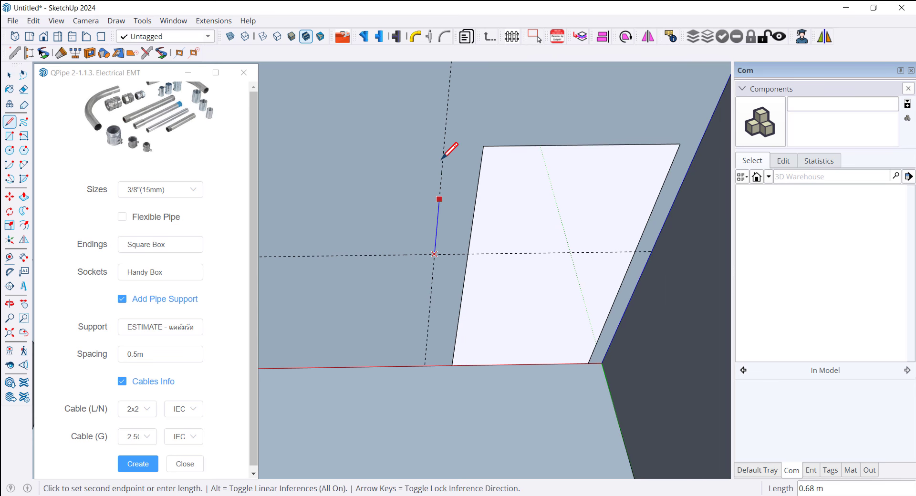
scroll(435, 246, down, 3)
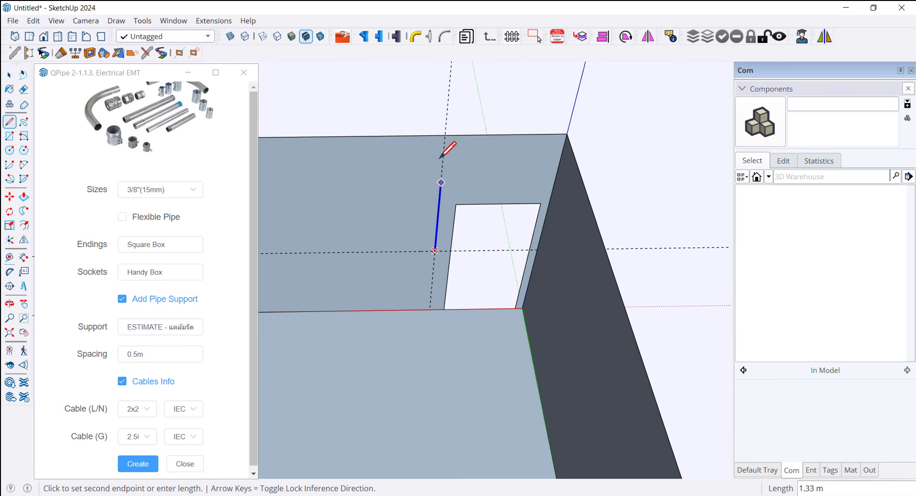
click(445, 130)
mouse_move(445, 131)
middle_down()
mouse_move(541, 168)
mouse_move(374, 134)
middle_up()
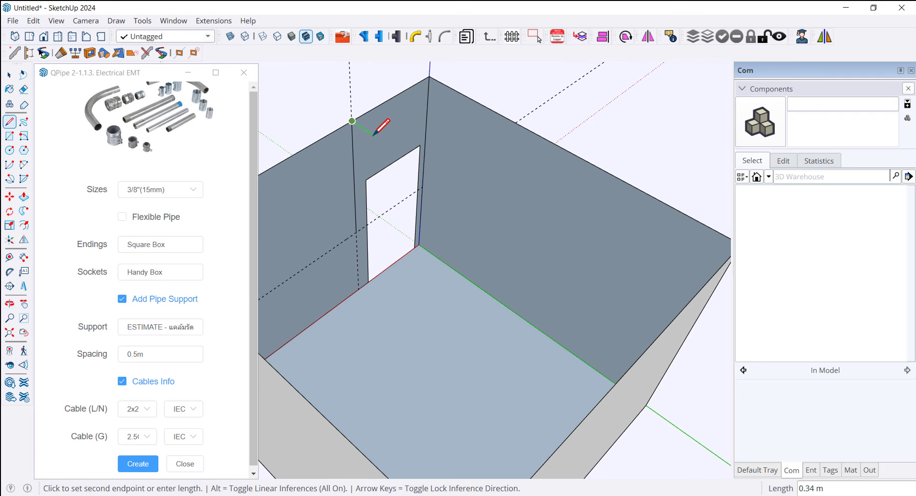
text(2)
key(Return)
Step: Select the narrow rectangle outline on the wall beside the door
key(space)
middle_drag(374, 139, 358, 138)
click(362, 135)
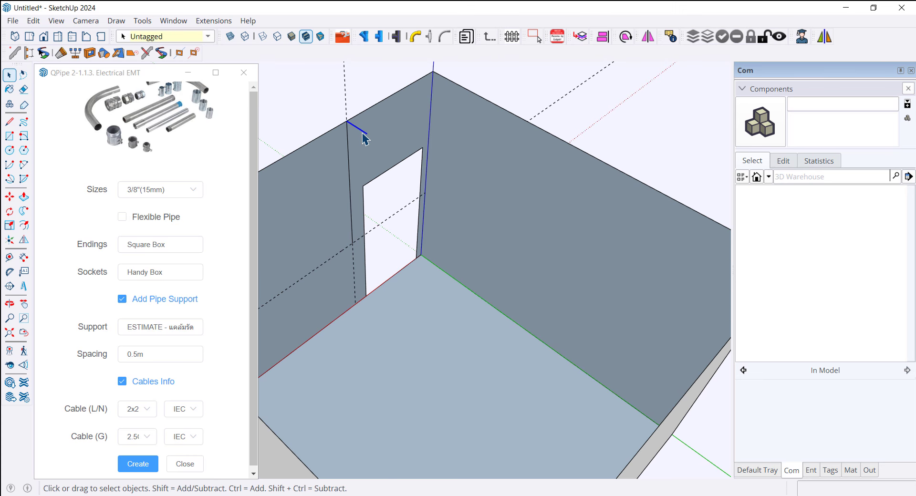
click(364, 139)
click(365, 139)
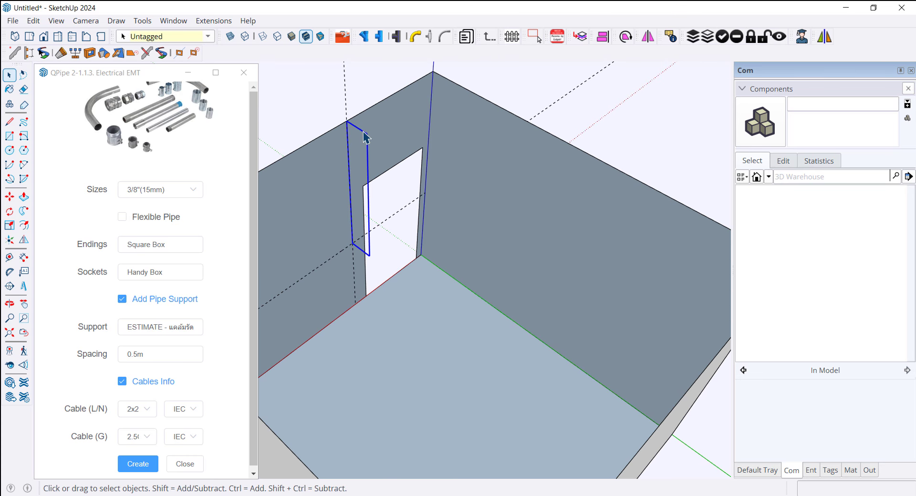
mouse_move(365, 139)
middle_down()
mouse_move(382, 125)
mouse_move(368, 128)
mouse_move(401, 117)
middle_up()
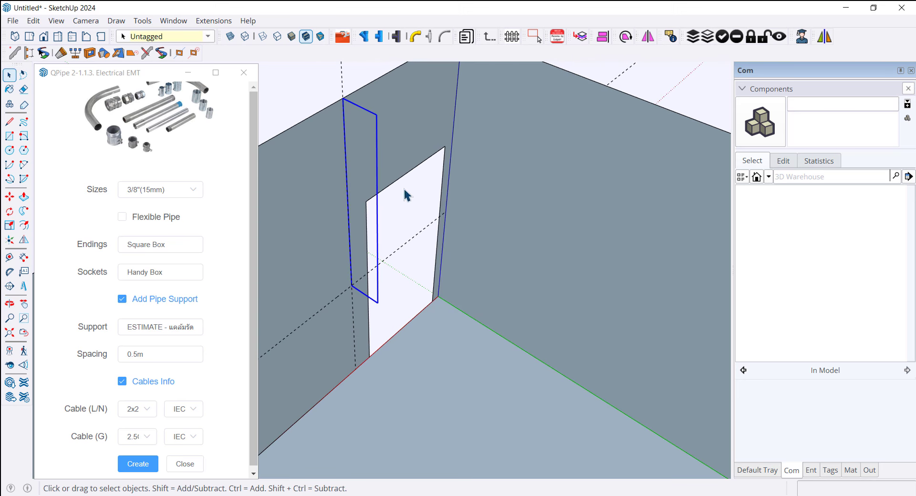
mouse_move(406, 195)
middle_down()
mouse_move(413, 139)
mouse_move(282, 151)
middle_up()
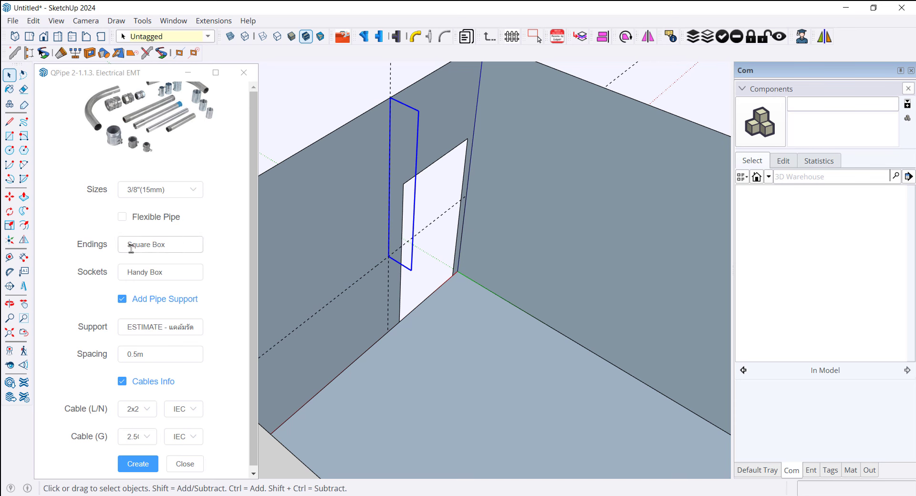
Step: Set the EMT conduit endings to Square Box from the Box folder
click(169, 243)
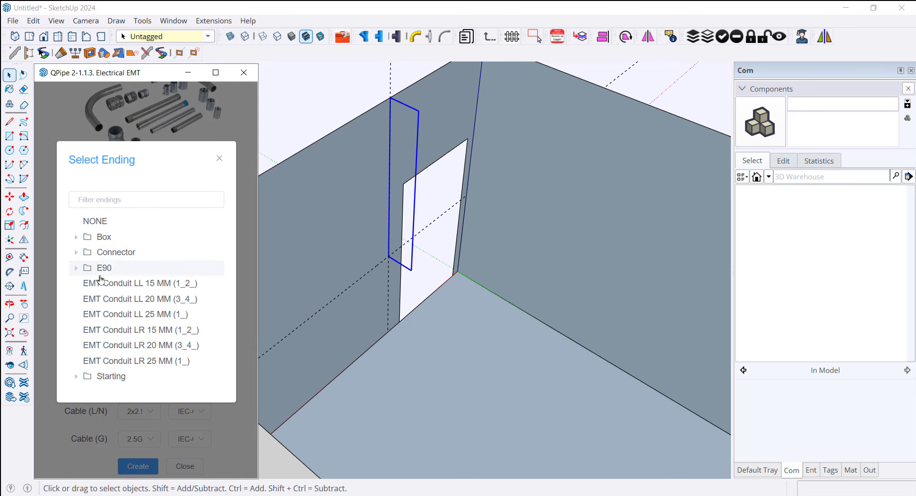
click(101, 237)
click(127, 284)
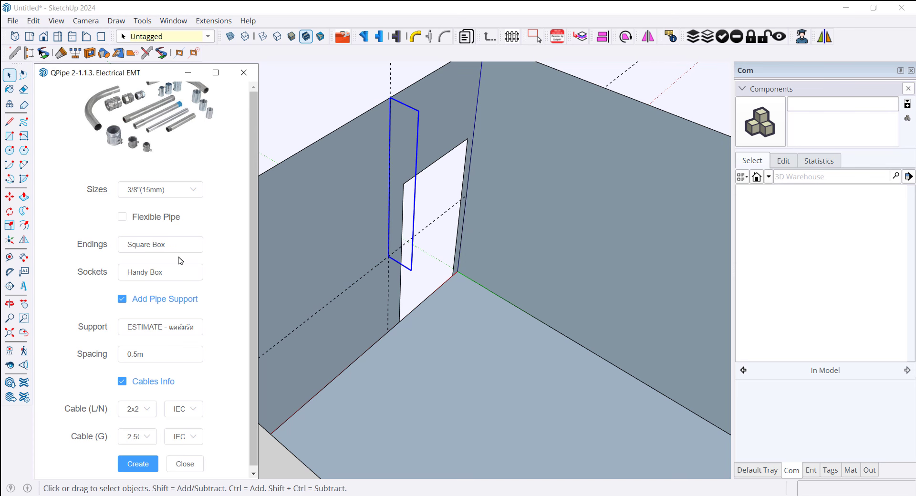
scroll(204, 262, down, 1)
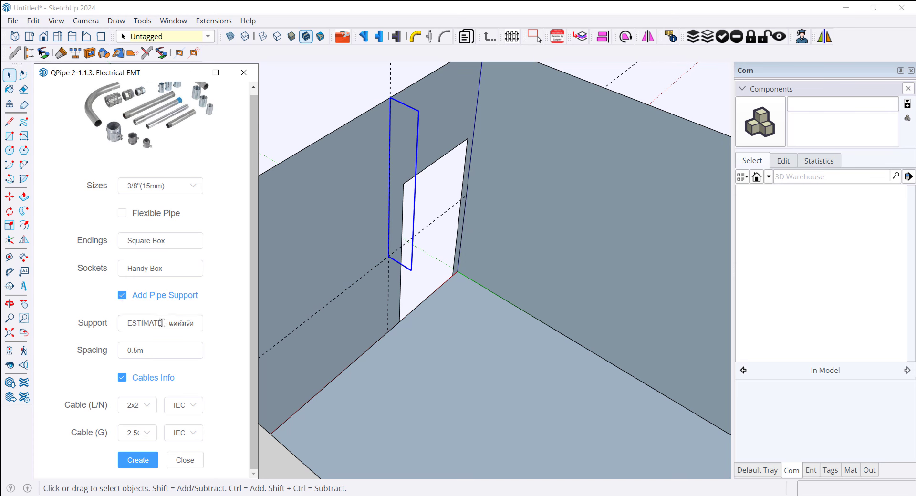
Step: Use the first ESTIMATE hanger as support, set Cable (L/N) to 2x1.5, and clear Cable (G)
click(186, 323)
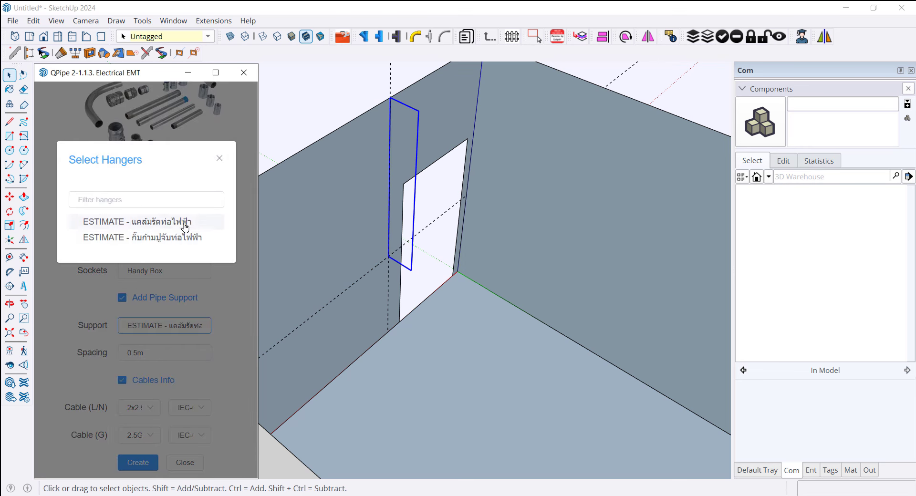
click(185, 224)
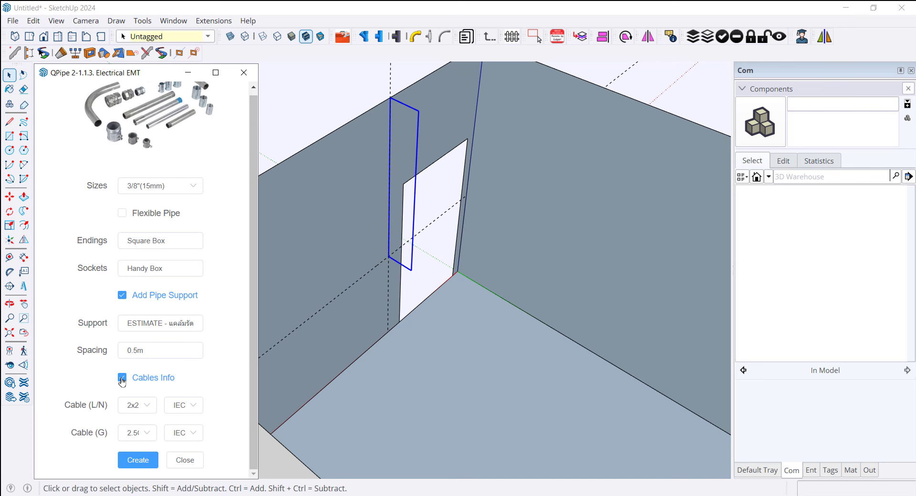
click(145, 408)
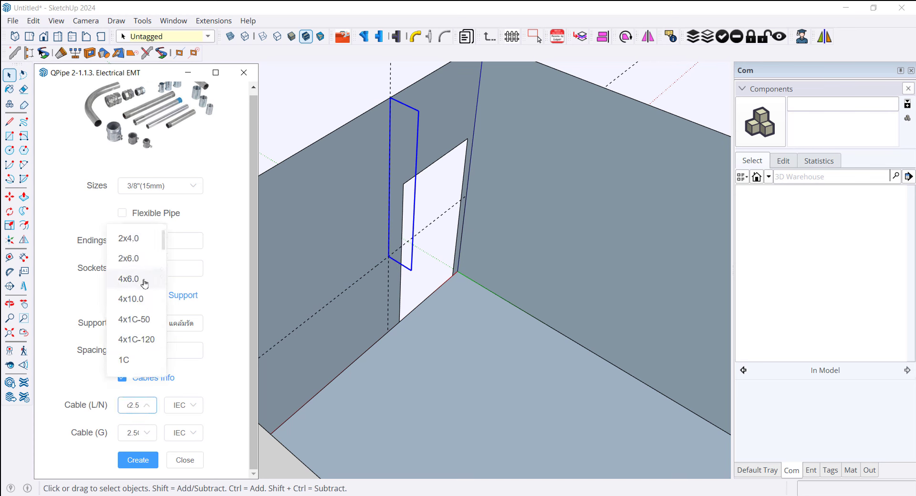
scroll(144, 301, down, 1)
scroll(143, 342, down, 1)
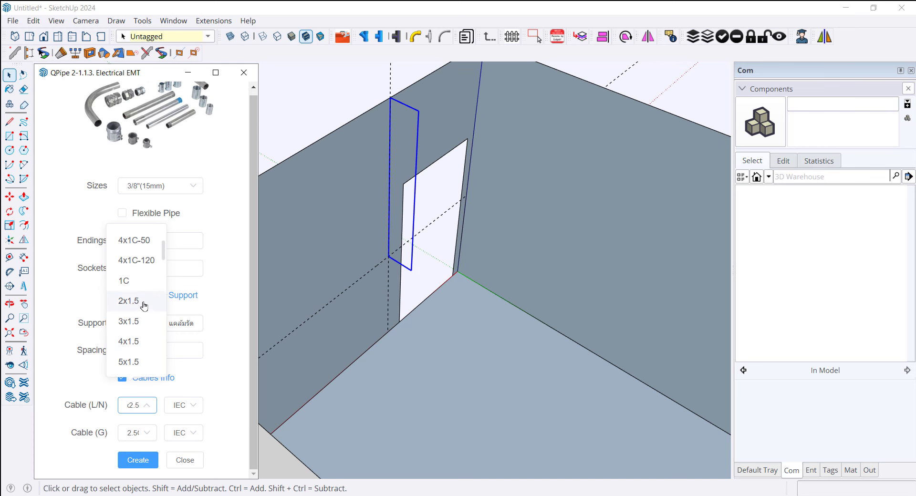
click(139, 305)
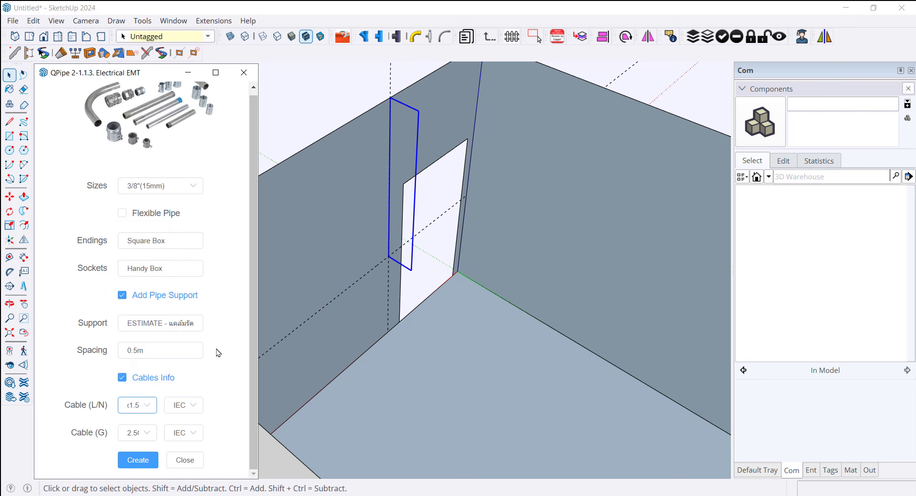
click(146, 437)
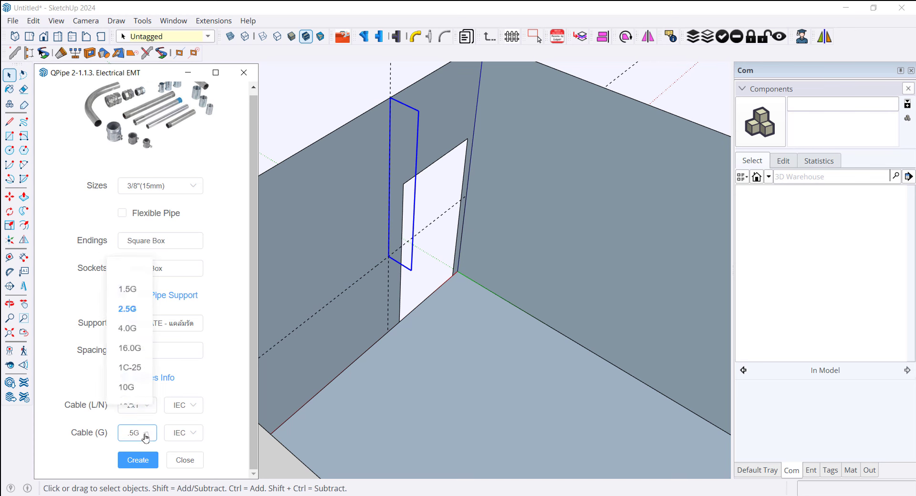
click(134, 271)
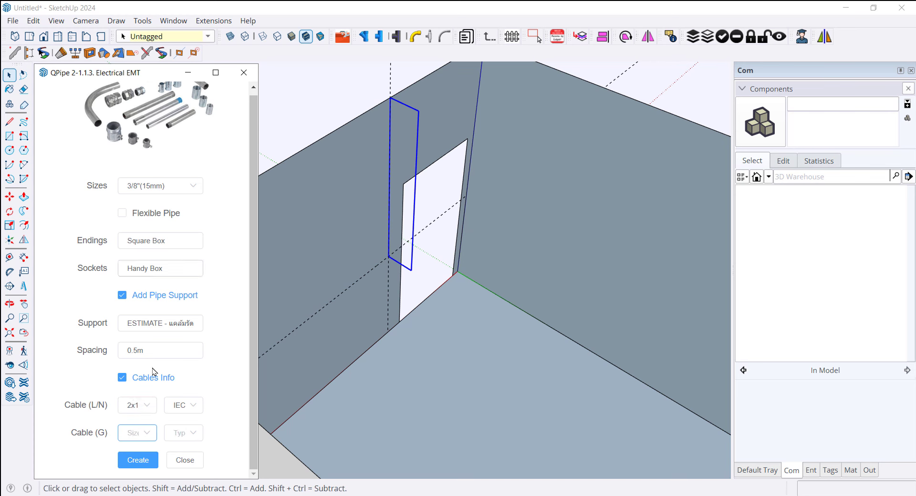
click(144, 435)
click(130, 271)
Step: Create the 3/8" EMT conduit up the wall and select its lower handy box
click(136, 463)
scroll(415, 124, up, 3)
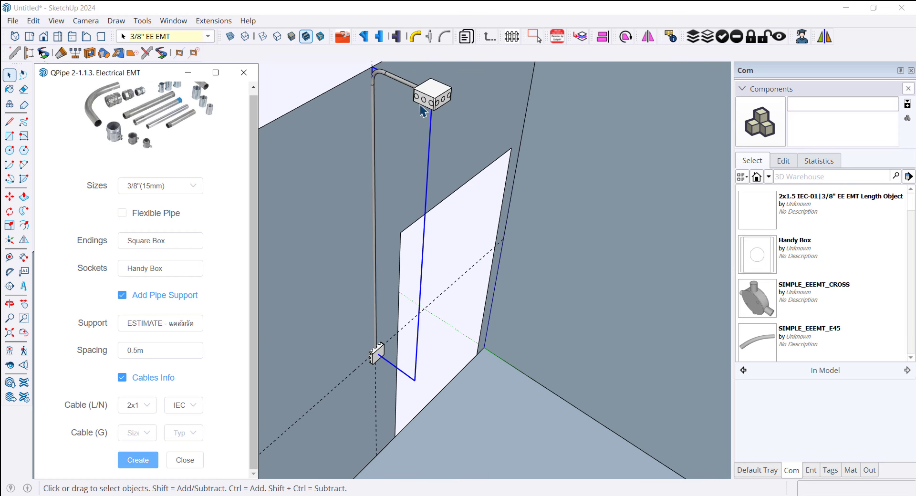
middle_drag(422, 111, 360, 160)
scroll(391, 384, up, 3)
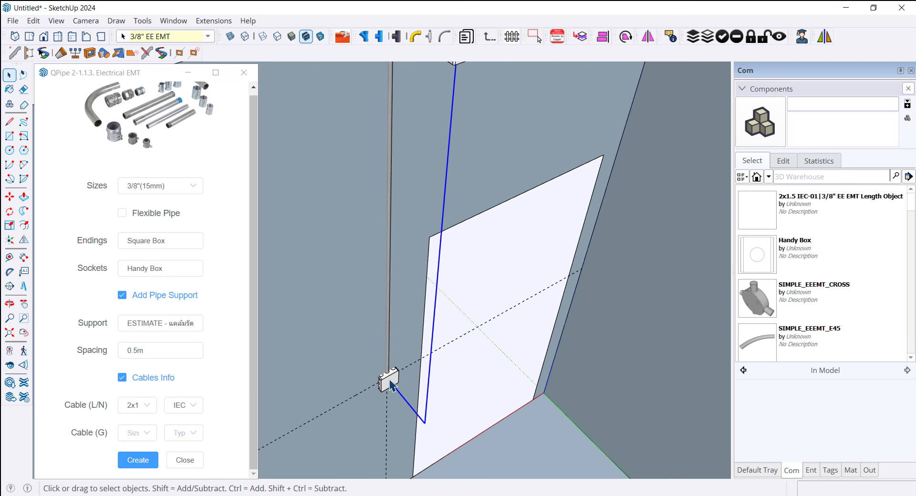
scroll(390, 384, up, 3)
click(380, 387)
Step: Move the lower handy box by its top corner onto the conduit's end
scroll(376, 387, up, 2)
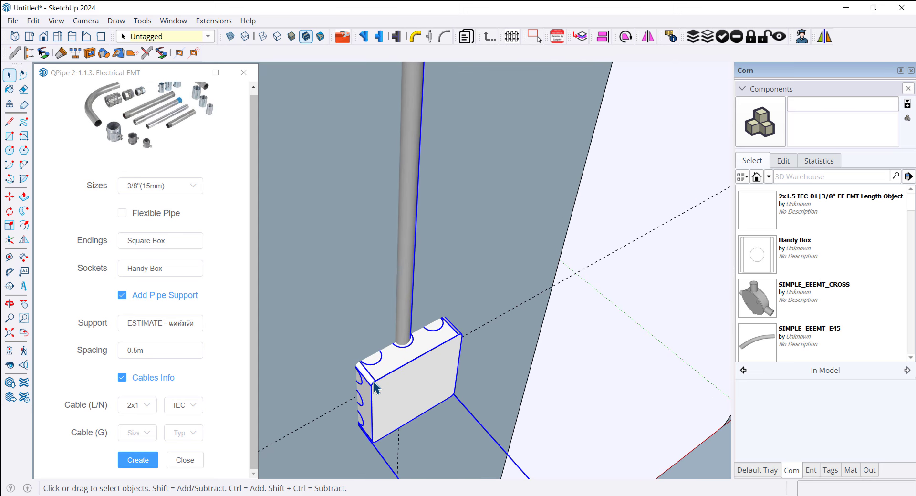
key(m)
mouse_move(364, 319)
middle_down()
mouse_move(466, 299)
mouse_move(423, 307)
middle_up()
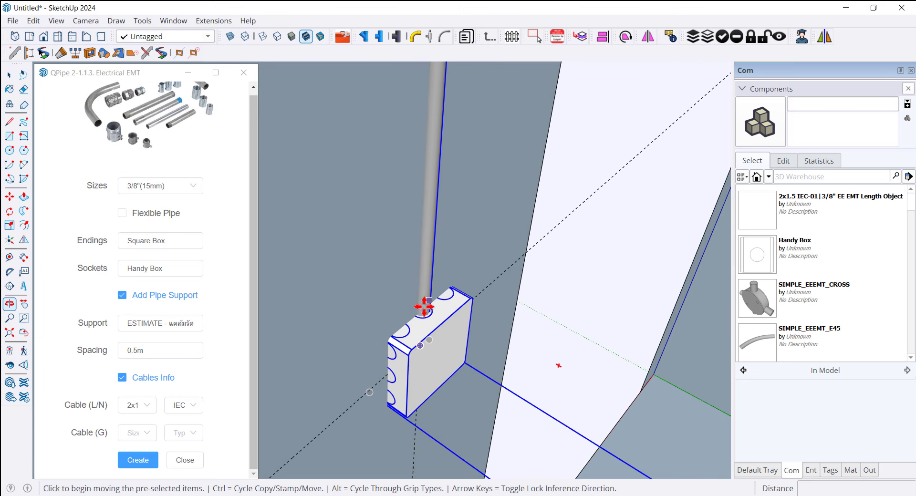
click(431, 336)
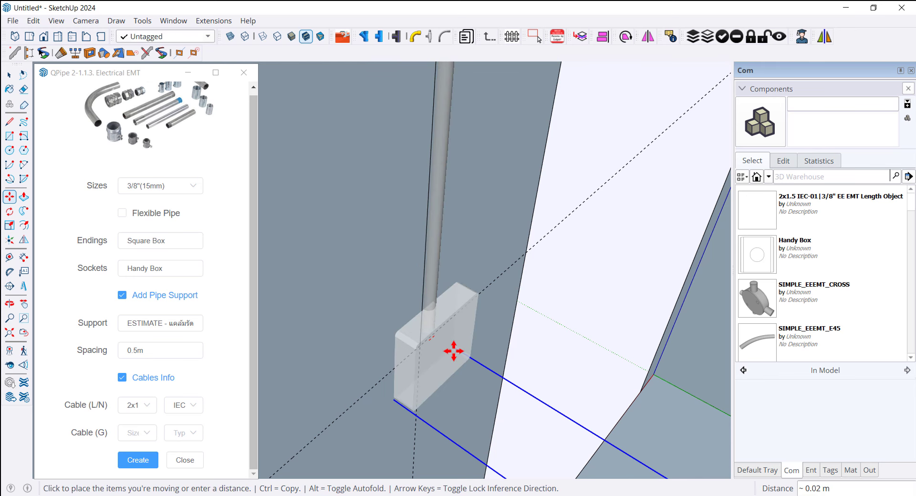
key(space)
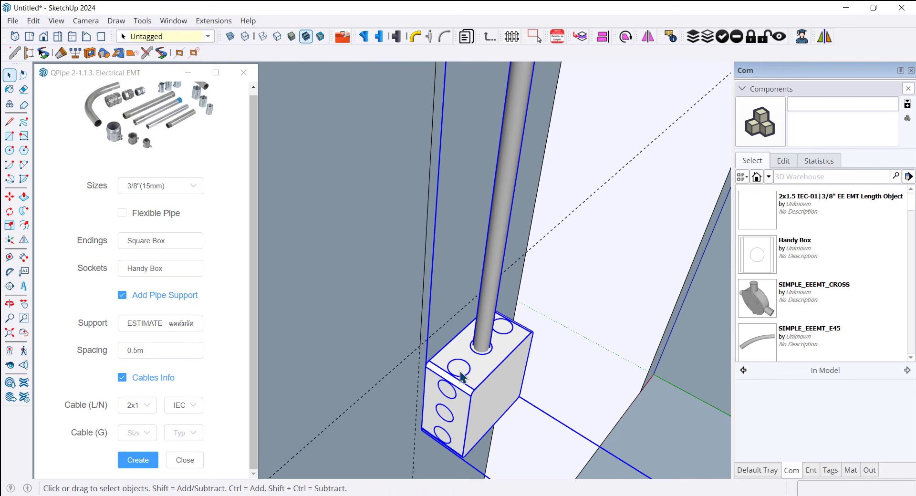
key(m)
click(452, 331)
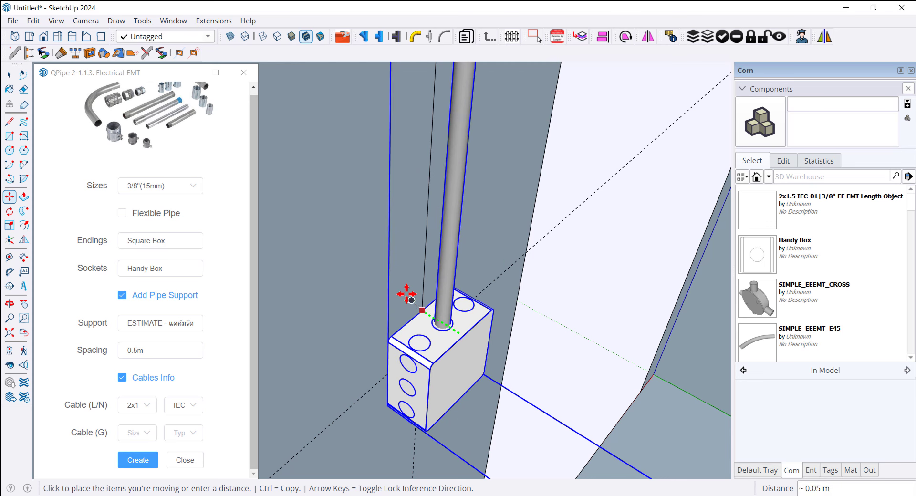
click(407, 292)
key(space)
scroll(402, 368, down, 4)
scroll(384, 371, down, 5)
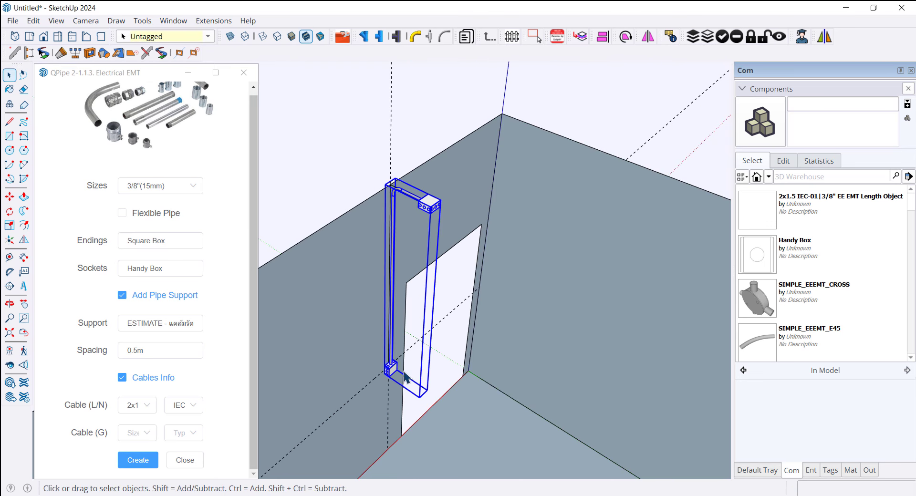
key(Escape)
Step: Hide the wall behind the conduit
scroll(408, 388, up, 1)
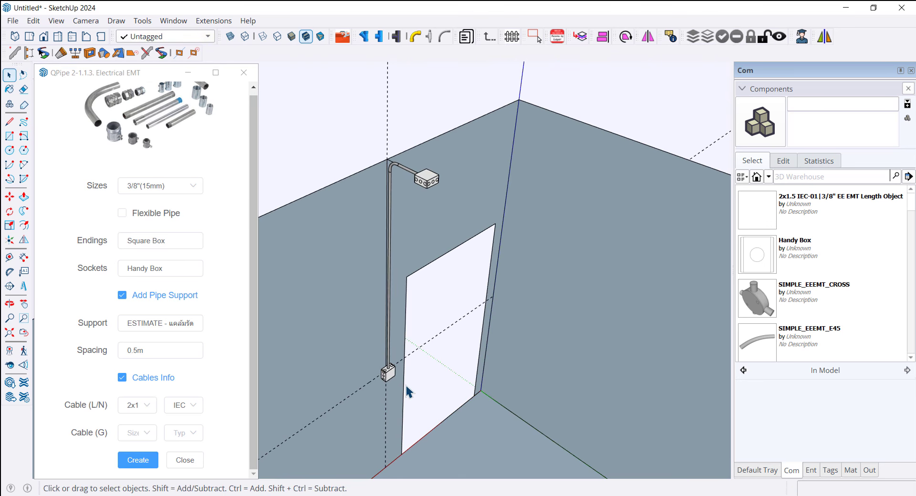
scroll(420, 342, down, 2)
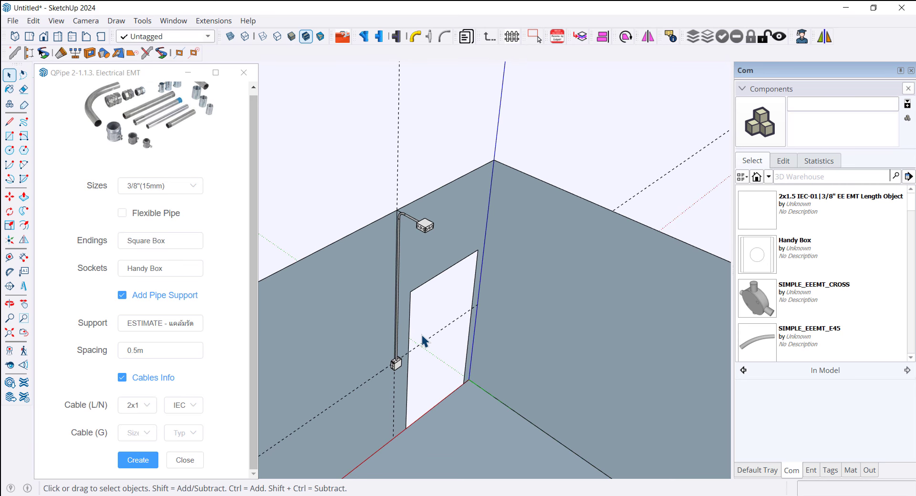
scroll(423, 340, down, 1)
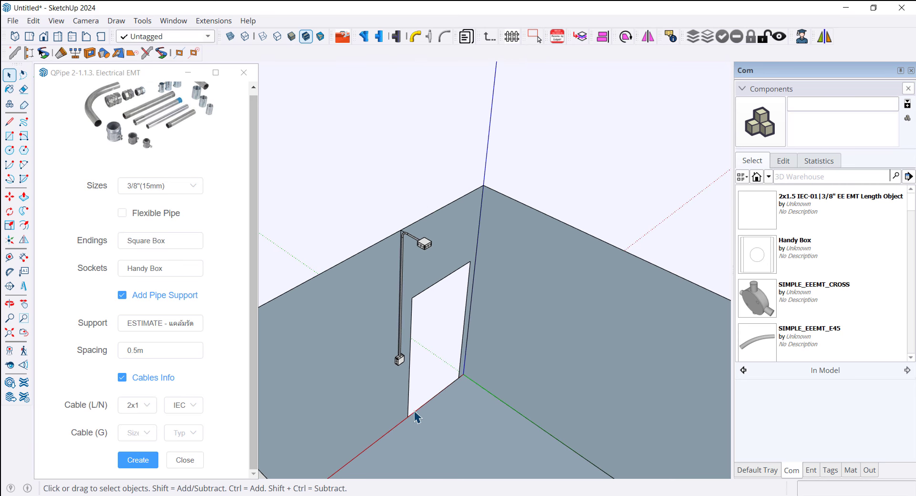
mouse_move(416, 417)
middle_down()
mouse_move(357, 388)
mouse_move(388, 374)
middle_up()
scroll(406, 368, up, 3)
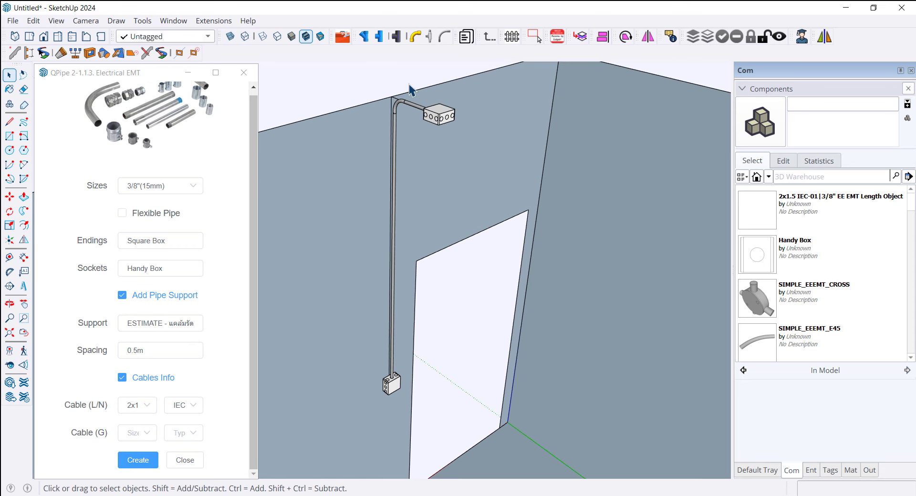
click(396, 99)
scroll(396, 99, up, 2)
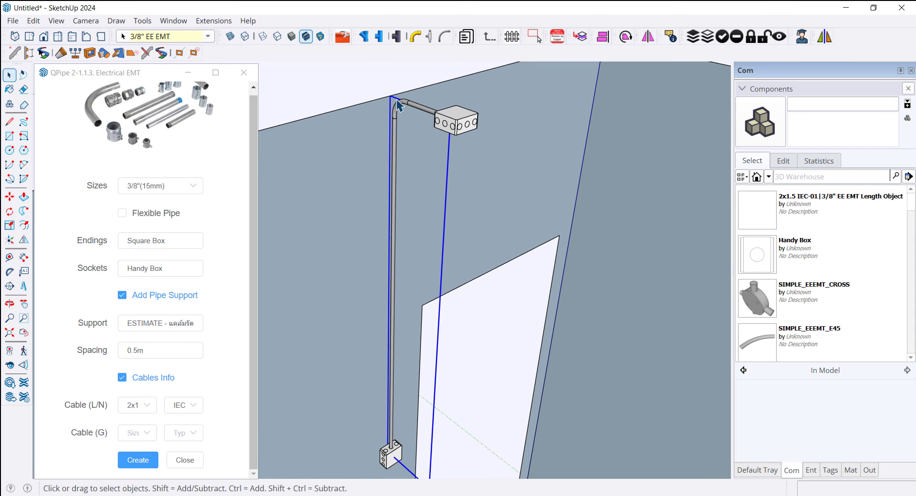
click(411, 141)
mouse_move(411, 141)
middle_down()
mouse_move(717, 228)
mouse_move(405, 354)
middle_up()
scroll(368, 441, up, 3)
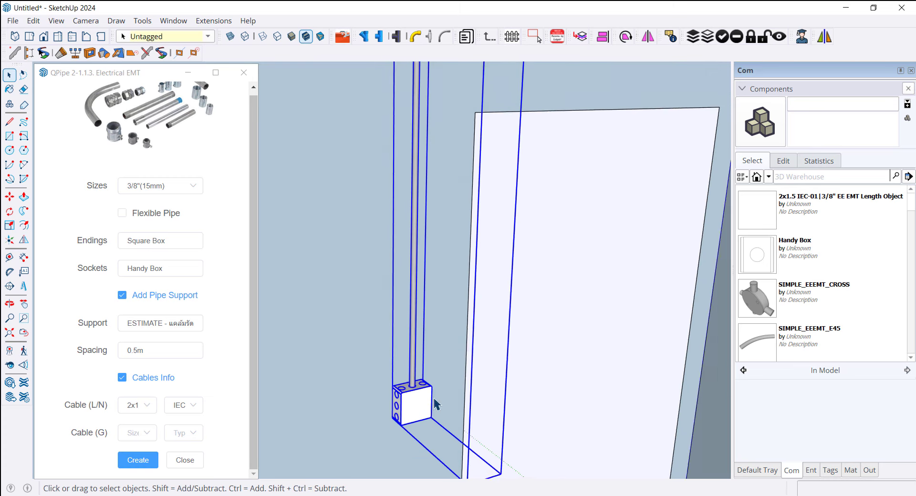
scroll(436, 405, up, 2)
key(h)
Step: Reselect the lower handy box at the conduit's base
scroll(437, 258, up, 1)
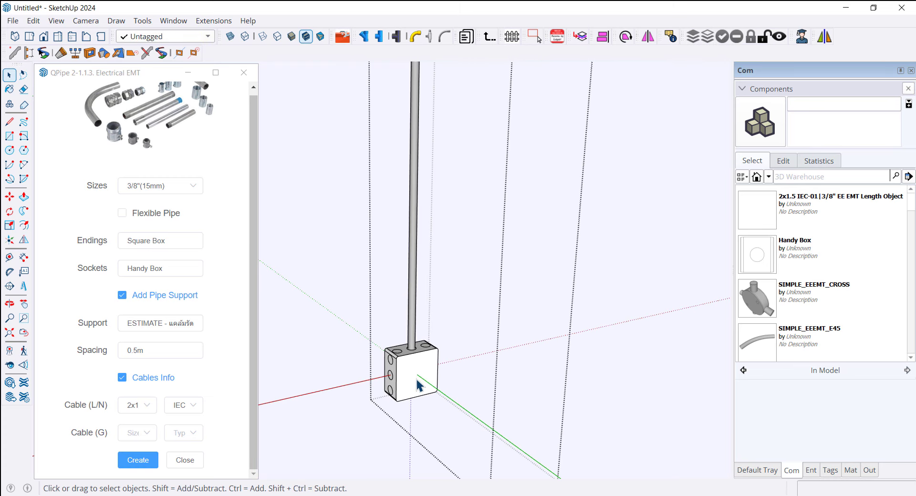
click(421, 386)
scroll(423, 389, up, 2)
Step: Replace the lower box's ending with an SW1 Gang switch from Starting > Gang
middle_drag(423, 389, 420, 360)
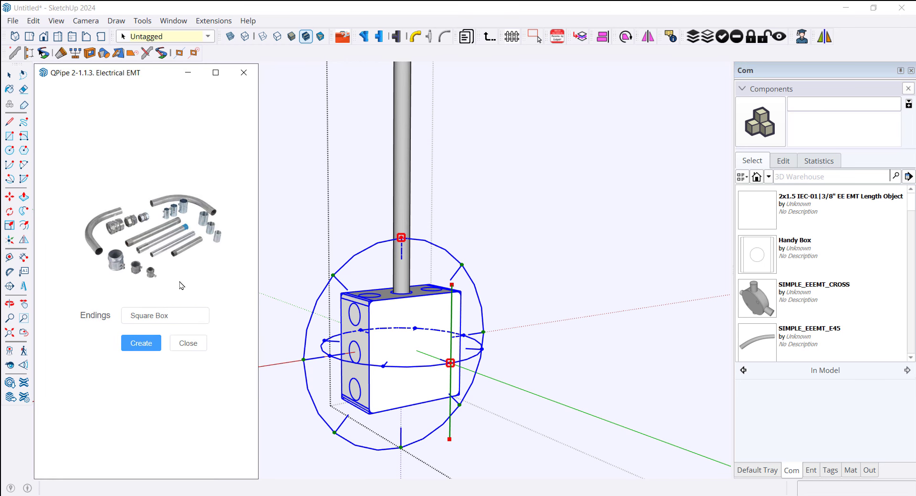
click(183, 317)
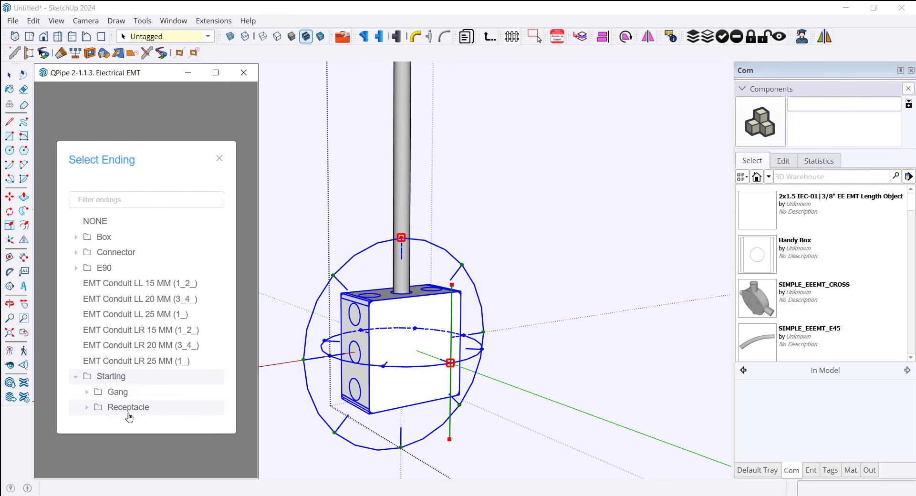
click(119, 396)
scroll(120, 399, down, 2)
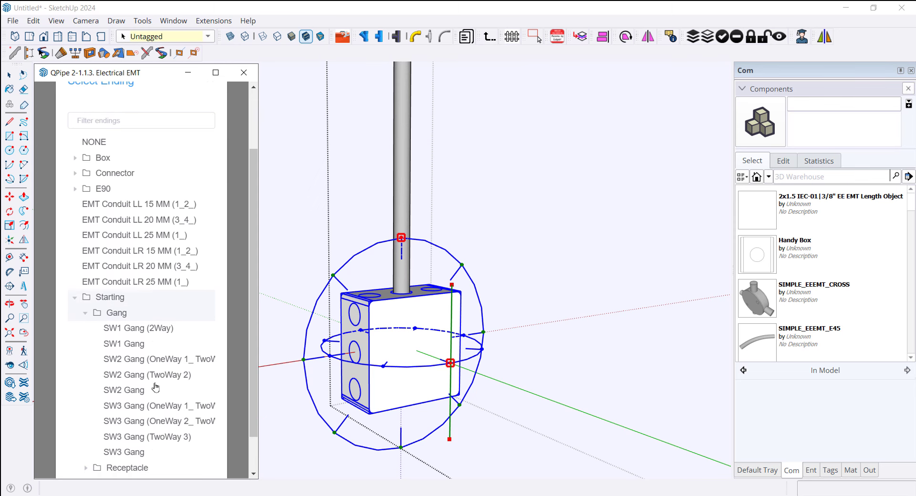
click(129, 344)
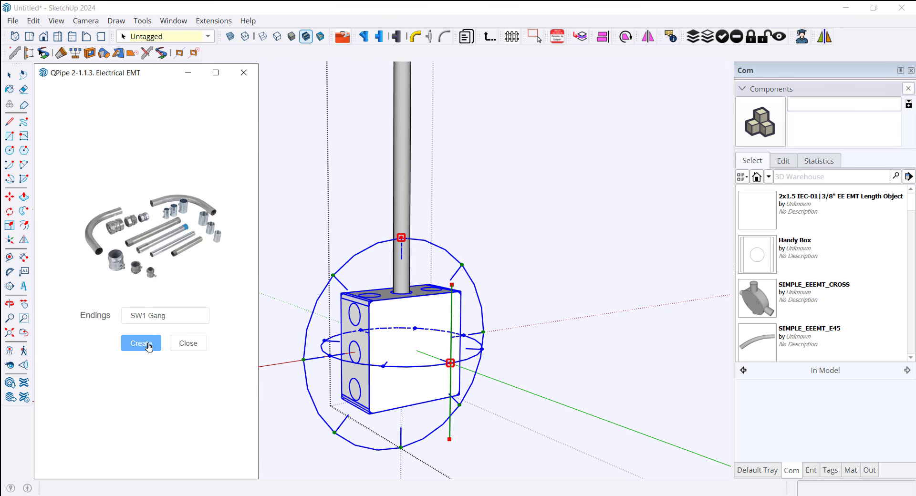
click(148, 343)
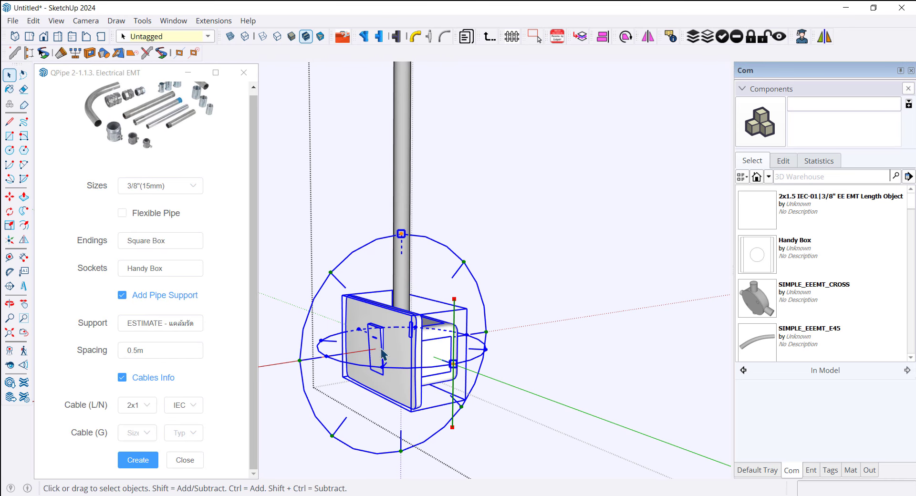
mouse_move(382, 354)
middle_down()
mouse_move(477, 456)
mouse_move(538, 451)
mouse_move(518, 458)
middle_up()
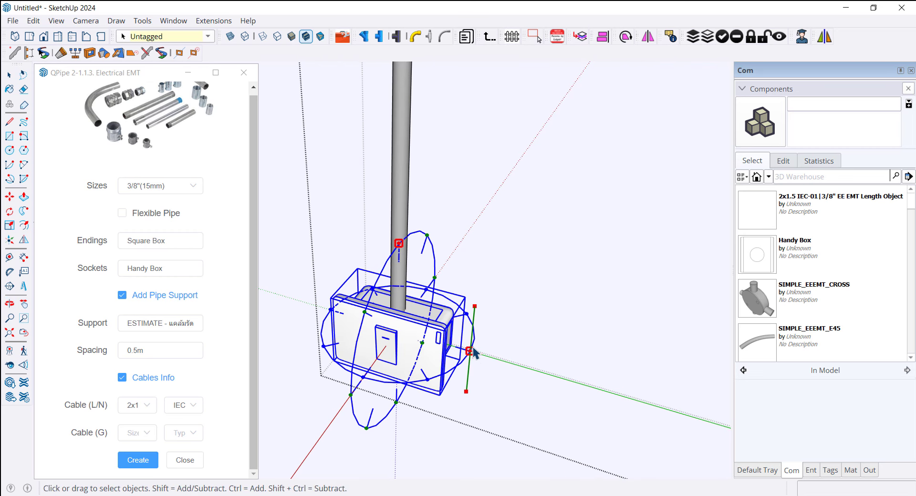
middle_drag(473, 351, 471, 370)
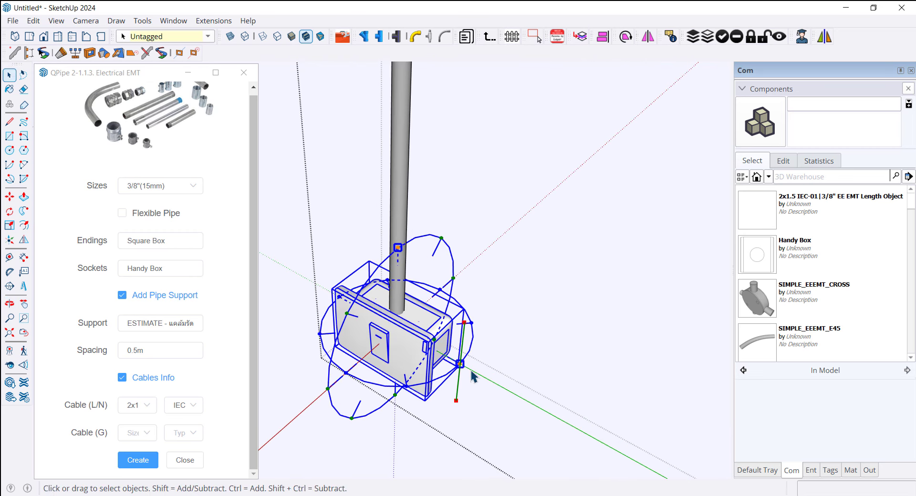
click(440, 289)
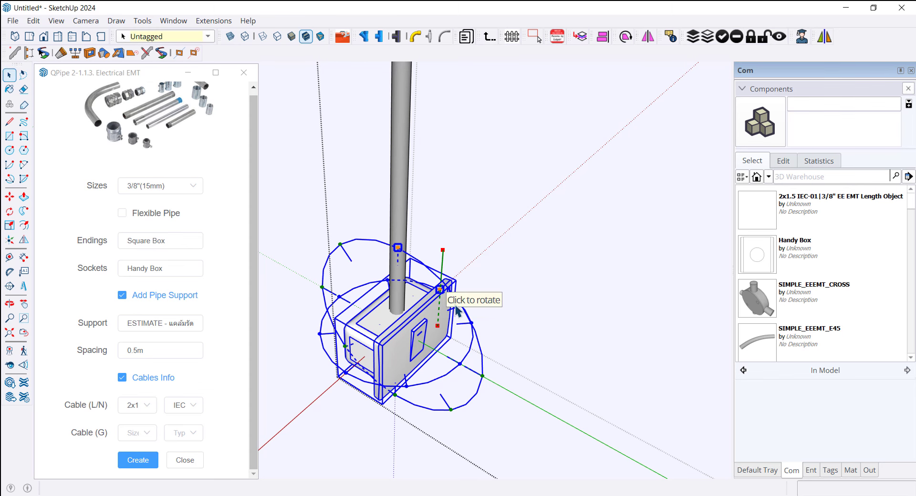
middle_drag(372, 343, 331, 281)
scroll(411, 276, up, 5)
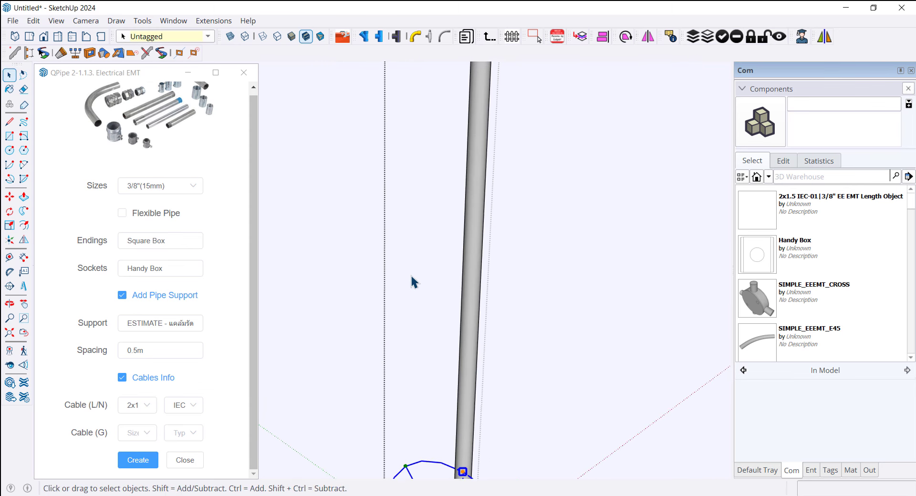
scroll(419, 334, down, 5)
scroll(449, 453, up, 3)
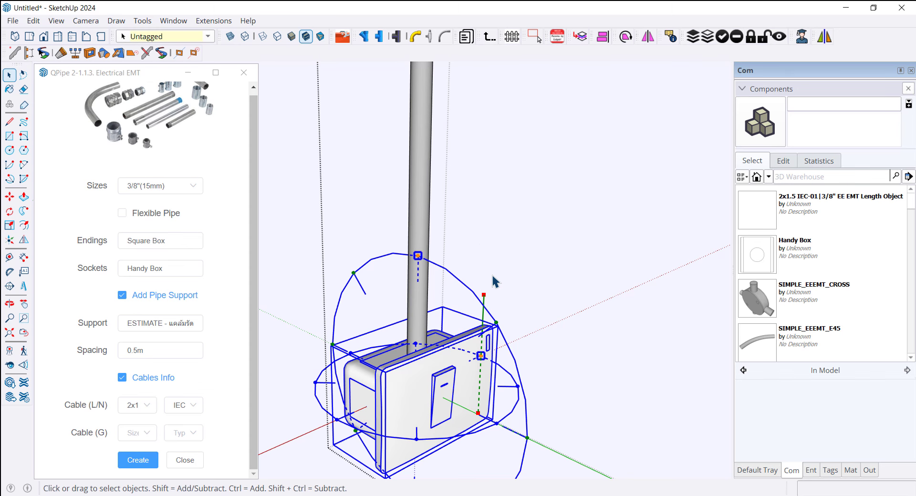
scroll(491, 265, down, 2)
scroll(501, 255, down, 2)
scroll(532, 265, down, 1)
scroll(413, 313, down, 2)
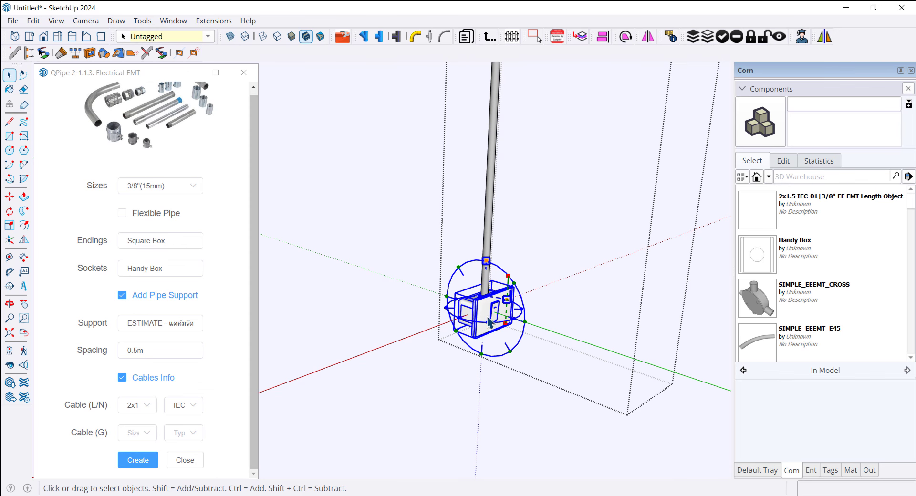
scroll(489, 317, up, 1)
scroll(490, 315, up, 1)
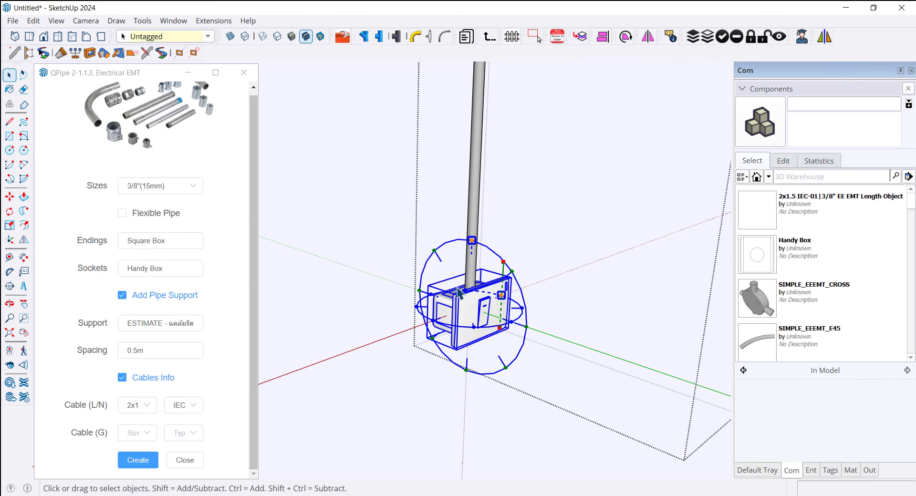
scroll(488, 305, down, 1)
scroll(489, 301, down, 1)
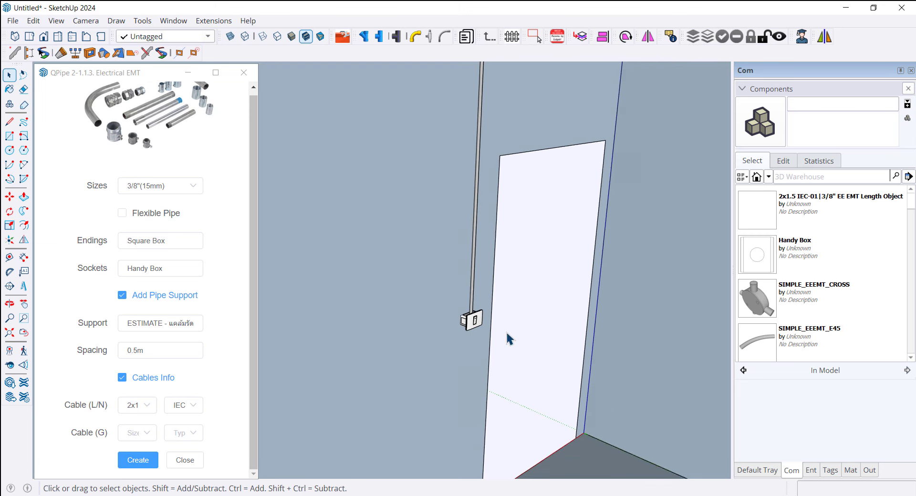
mouse_move(507, 338)
middle_down()
mouse_move(402, 382)
mouse_move(430, 483)
middle_up()
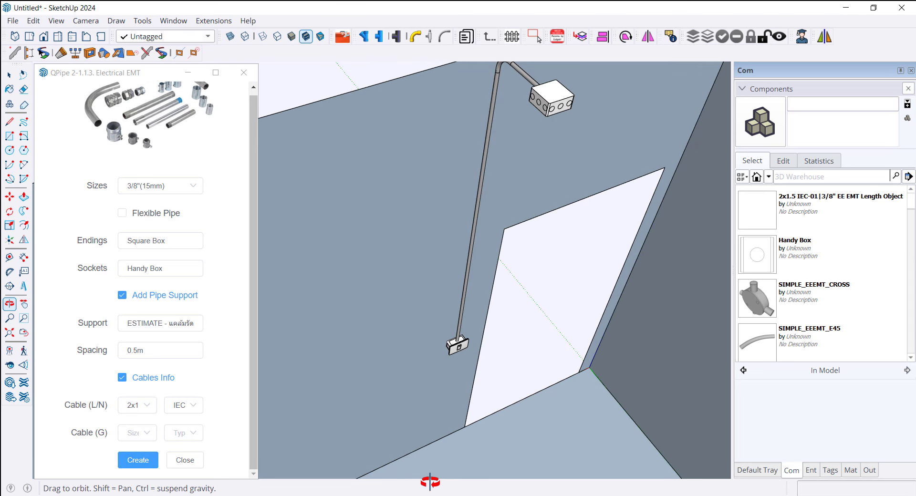
scroll(436, 365, up, 1)
scroll(444, 377, up, 3)
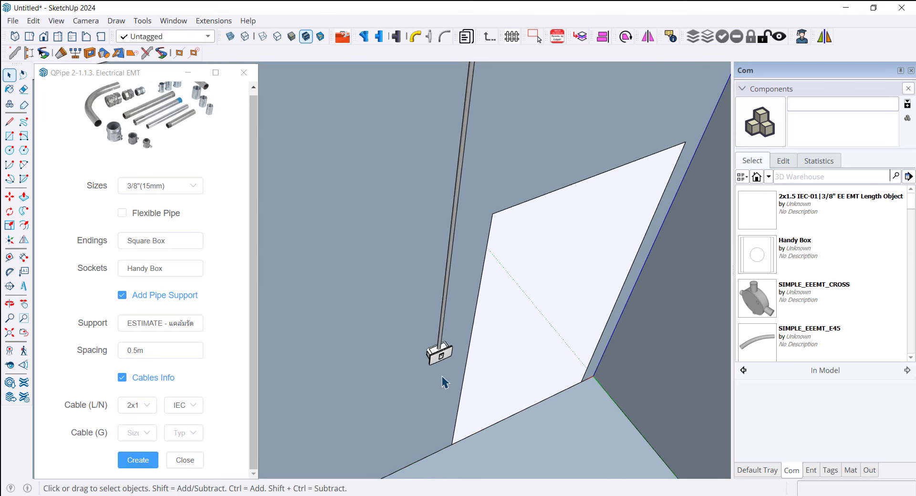
scroll(442, 358, up, 2)
mouse_move(442, 359)
middle_down()
mouse_move(549, 294)
mouse_move(426, 239)
middle_up()
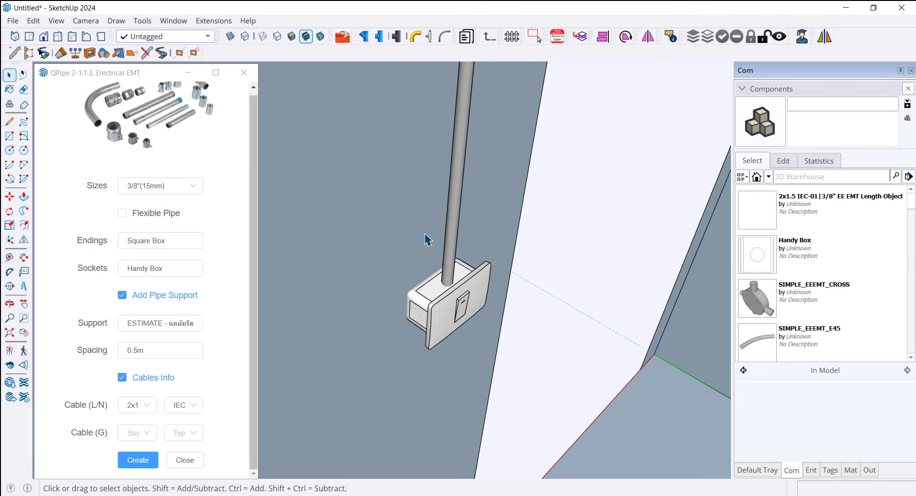
scroll(400, 275, down, 3)
middle_drag(410, 315, 403, 310)
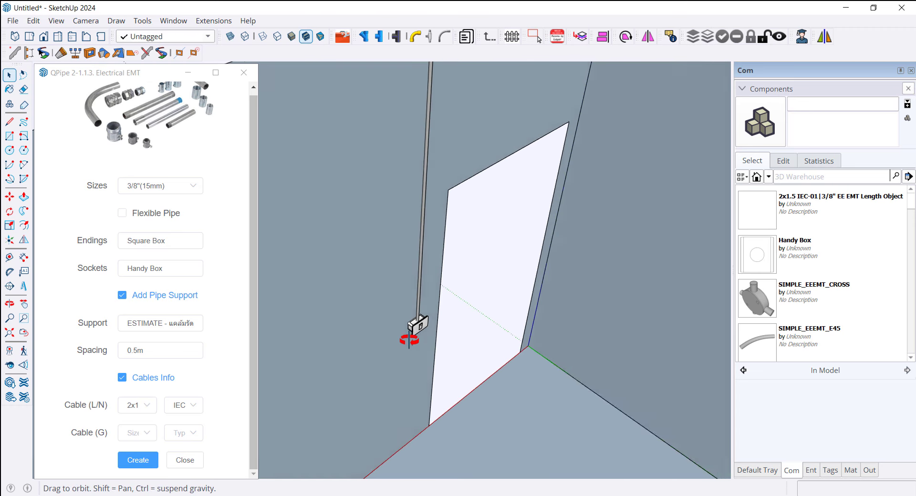
scroll(407, 334, down, 3)
mouse_move(415, 347)
middle_down()
mouse_move(434, 317)
mouse_move(448, 229)
middle_up()
scroll(413, 343, up, 1)
scroll(420, 310, up, 2)
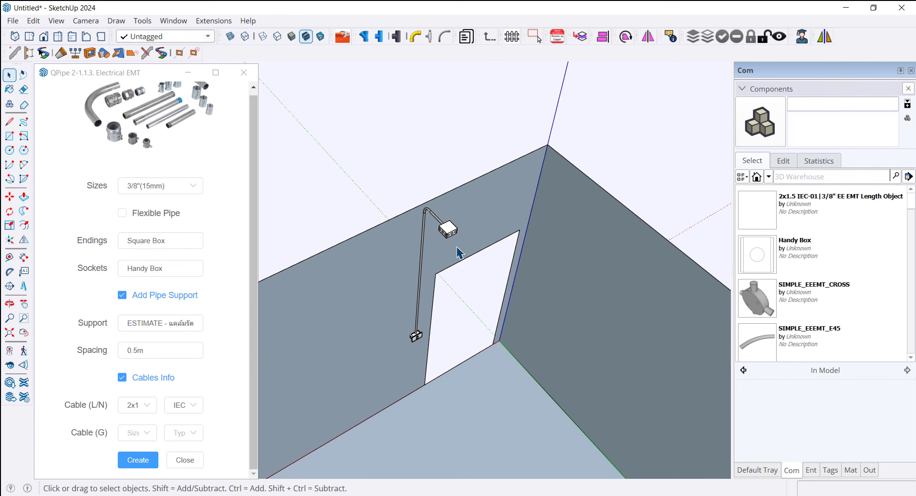
scroll(455, 244, down, 2)
middle_drag(455, 245, 467, 221)
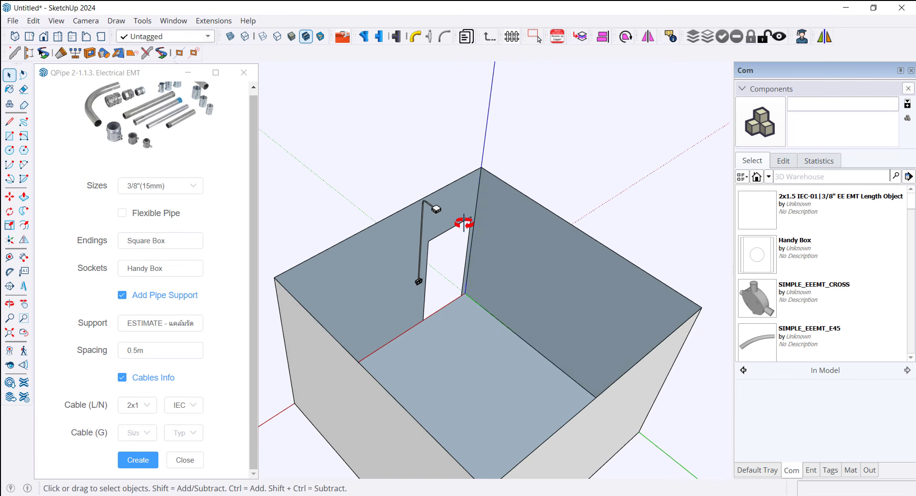
scroll(434, 234, up, 3)
Step: Start a line at the upper junction box's side hole with the Line tool
key(l)
scroll(435, 232, up, 1)
scroll(437, 233, up, 2)
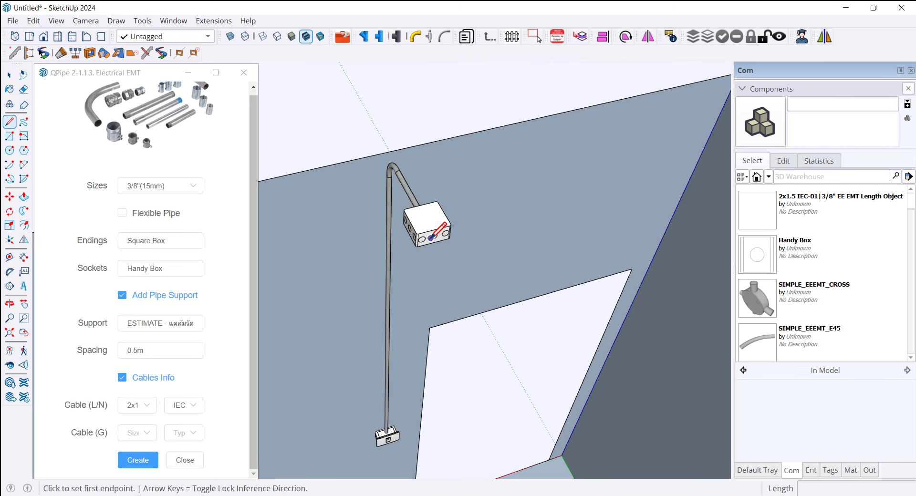
scroll(437, 232, up, 2)
scroll(438, 232, up, 2)
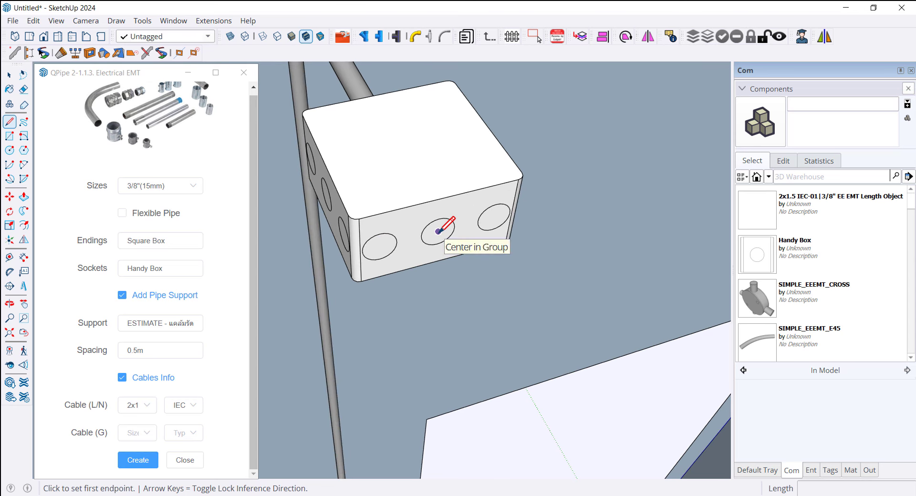
click(381, 248)
Step: Orbit to view the room from above and look down at the wall with its opening
scroll(384, 252, down, 2)
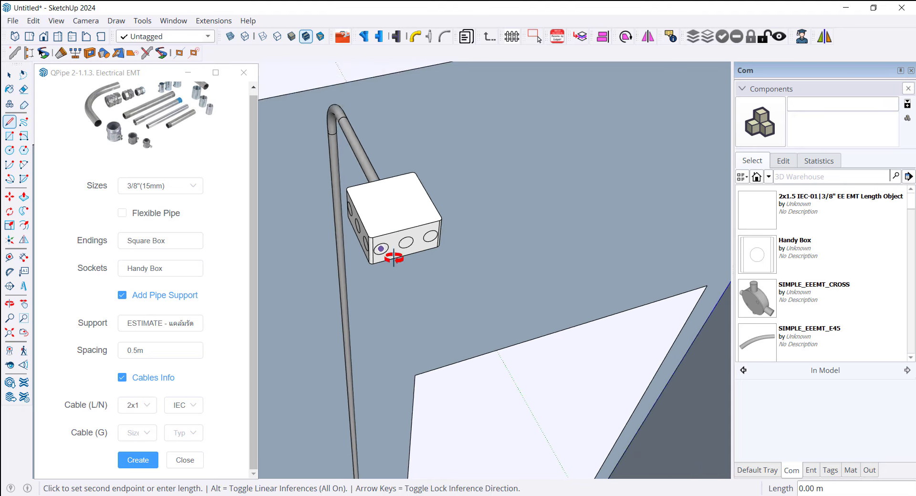
scroll(477, 263, down, 2)
scroll(601, 270, down, 2)
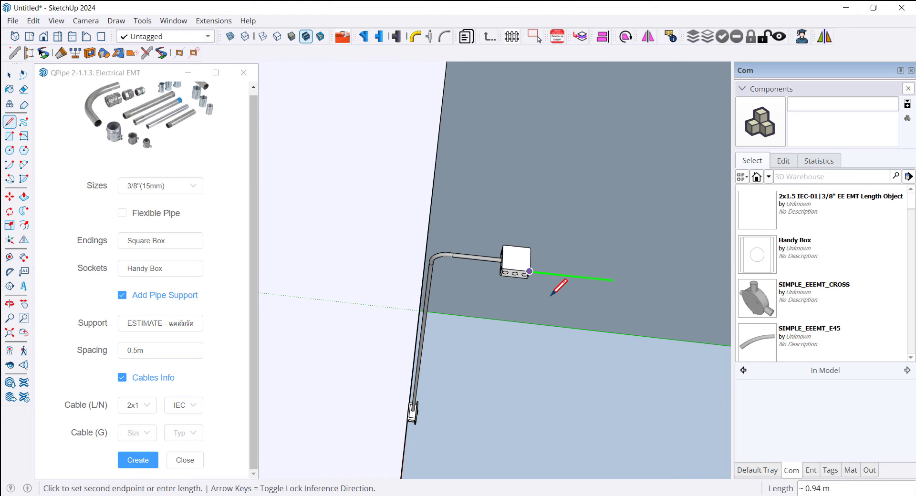
scroll(507, 276, down, 3)
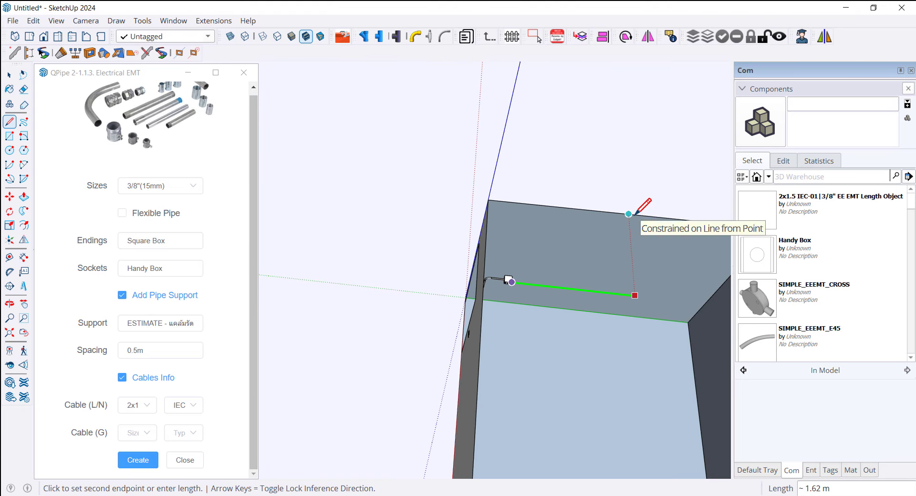
scroll(604, 244, down, 2)
mouse_move(603, 244)
middle_down()
mouse_move(555, 113)
mouse_move(587, 189)
middle_up()
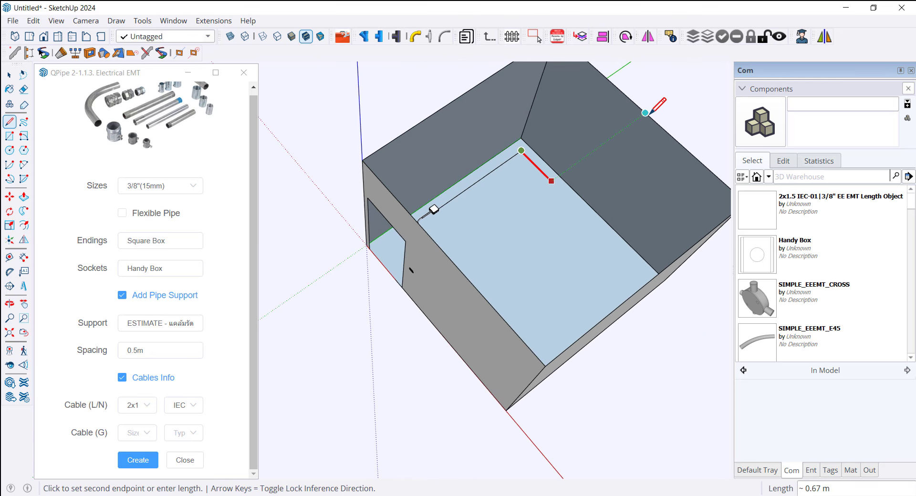
middle_drag(638, 142, 248, 108)
scroll(642, 253, up, 3)
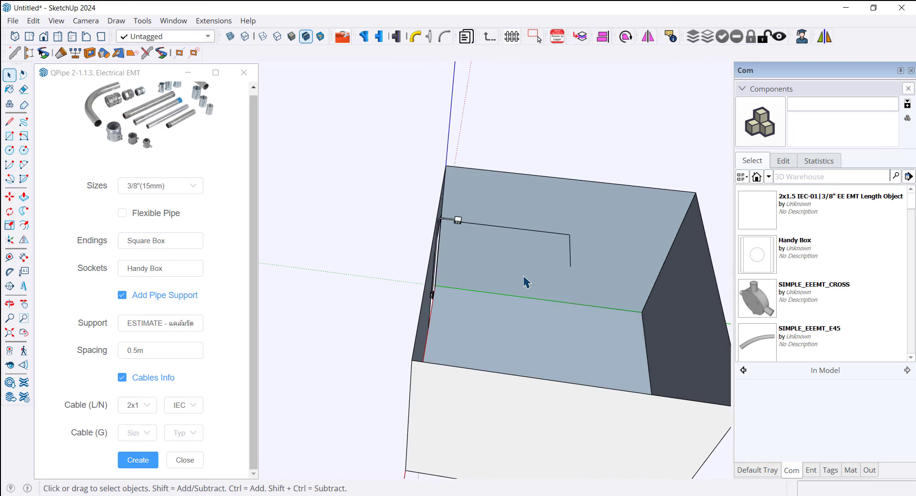
scroll(642, 253, up, 3)
mouse_move(642, 254)
middle_down()
mouse_move(364, 259)
mouse_move(422, 299)
mouse_move(378, 159)
mouse_move(610, 261)
middle_up()
Step: Select the whole drawn path and set the EMT pipe Endings to Handy Box
click(418, 317)
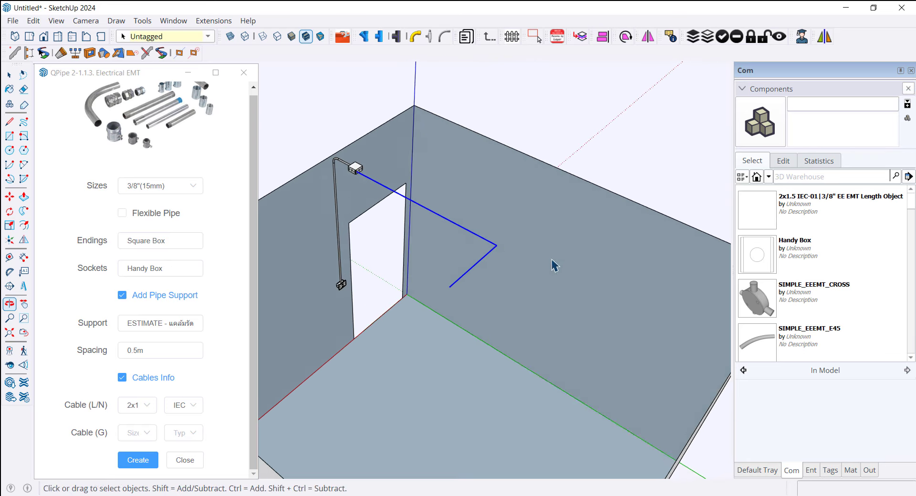
scroll(426, 228, up, 3)
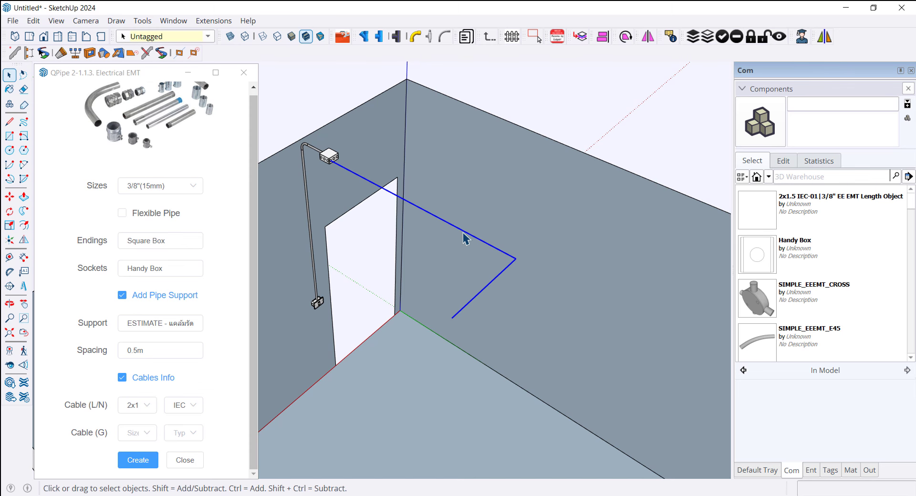
triple_click(486, 245)
mouse_move(488, 250)
middle_down()
mouse_move(449, 291)
mouse_move(403, 250)
mouse_move(488, 289)
middle_up()
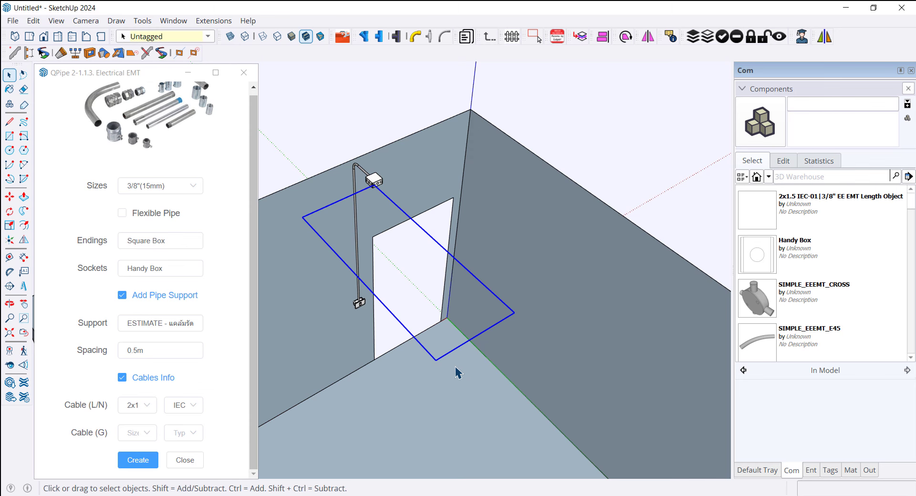
click(180, 243)
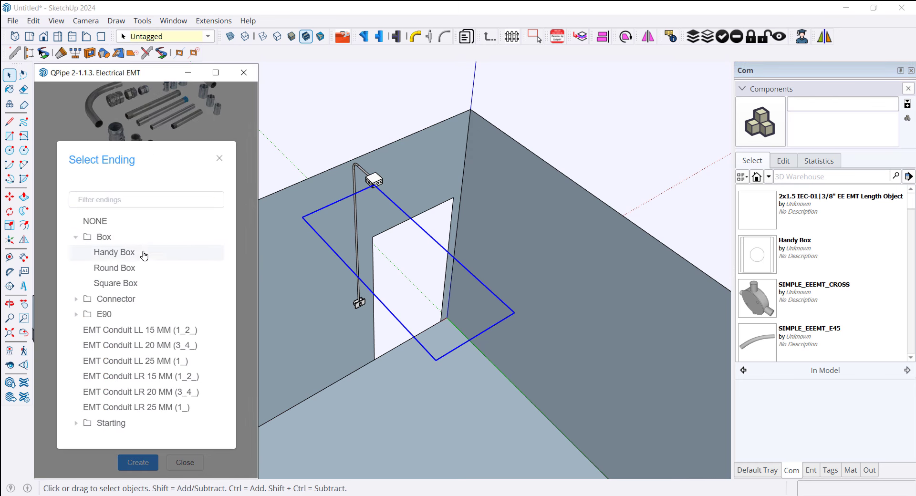
click(130, 255)
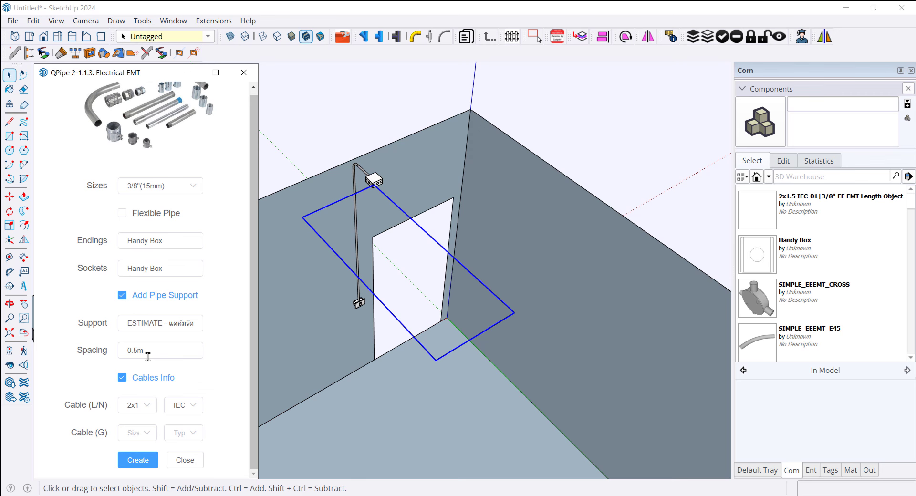
Step: Generate the 3/8" EMT conduit run along the selected path and orbit to check it
click(143, 460)
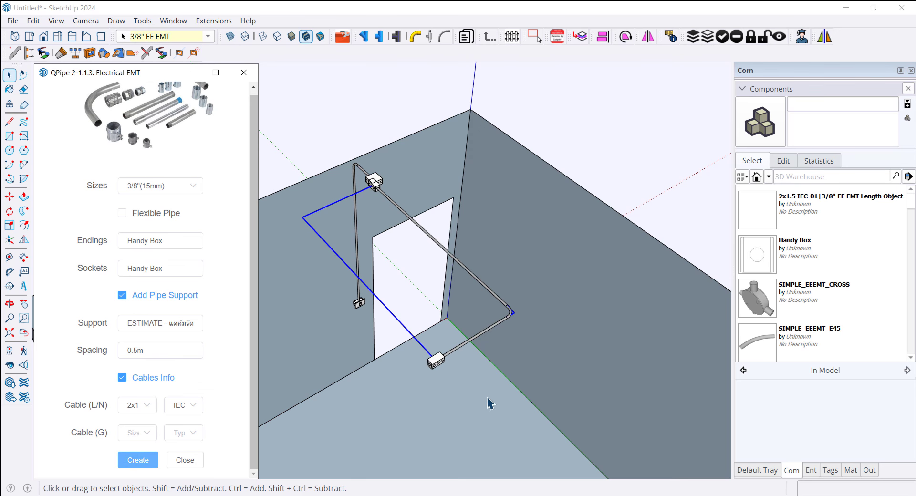
mouse_move(488, 403)
middle_down()
mouse_move(445, 374)
mouse_move(422, 298)
middle_up()
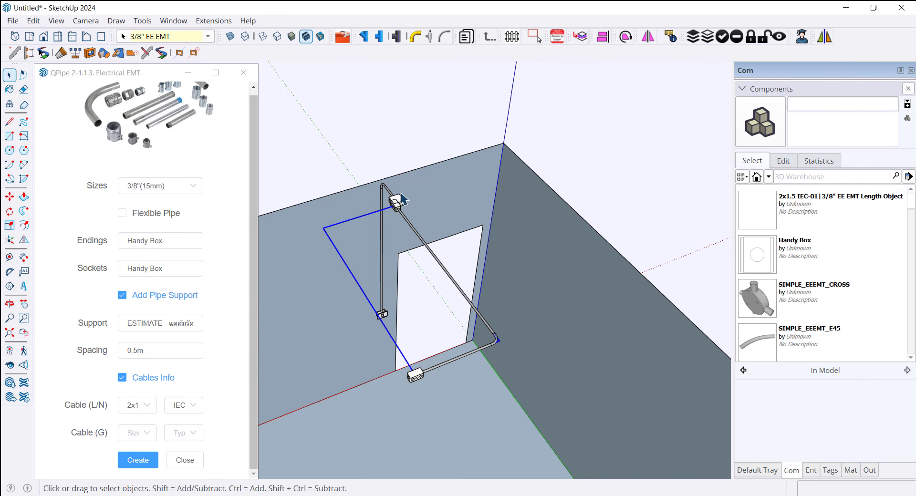
scroll(402, 200, up, 2)
scroll(402, 200, up, 2)
click(400, 215)
scroll(400, 214, up, 2)
scroll(401, 217, up, 2)
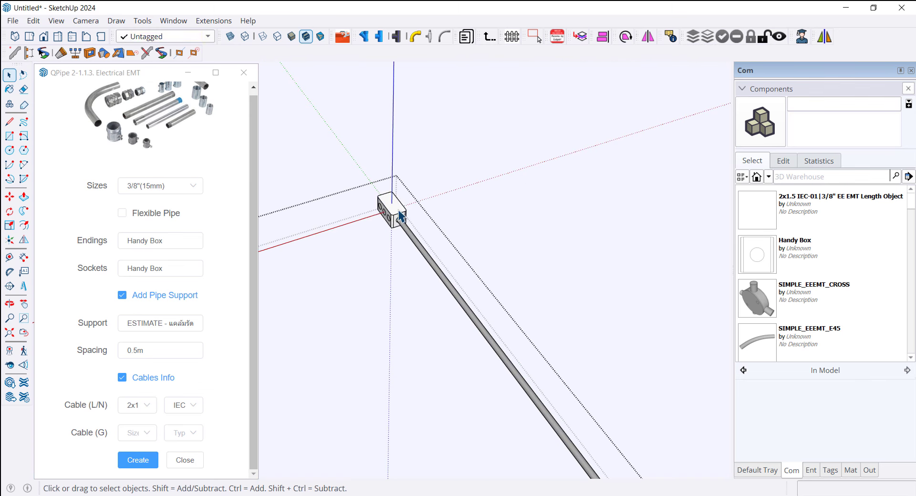
click(401, 217)
scroll(406, 182, down, 2)
scroll(415, 165, down, 3)
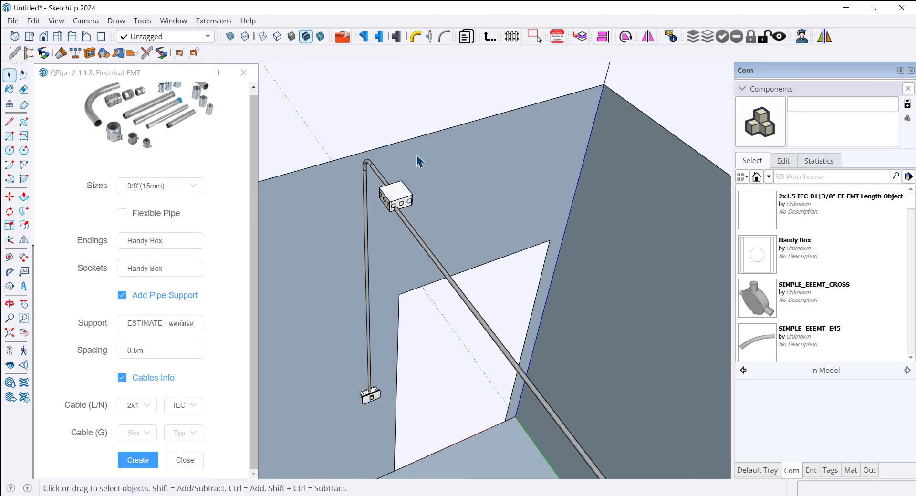
scroll(417, 161, down, 3)
Step: Select the new Electrical EMT Branch conduit group and show its properties
mouse_move(418, 165)
middle_down()
mouse_move(714, 223)
mouse_move(457, 224)
middle_up()
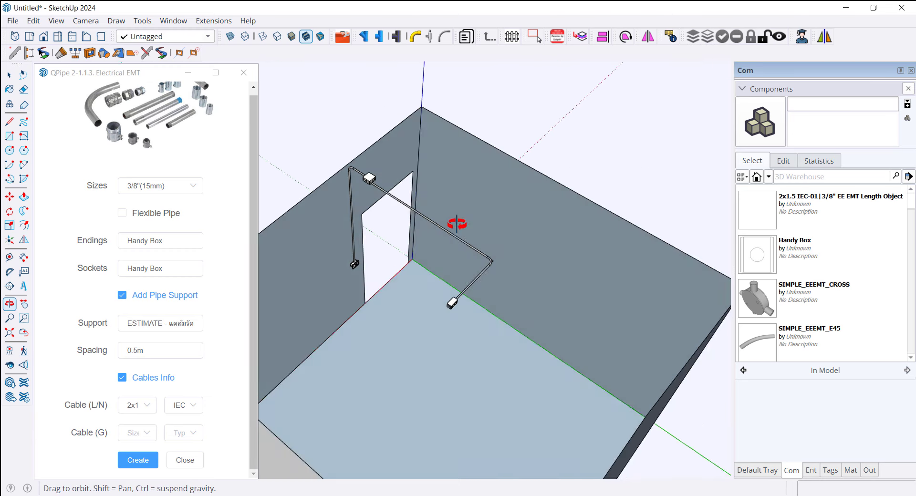
scroll(429, 229, up, 2)
scroll(410, 236, up, 2)
scroll(405, 239, up, 2)
click(403, 240)
scroll(403, 241, up, 2)
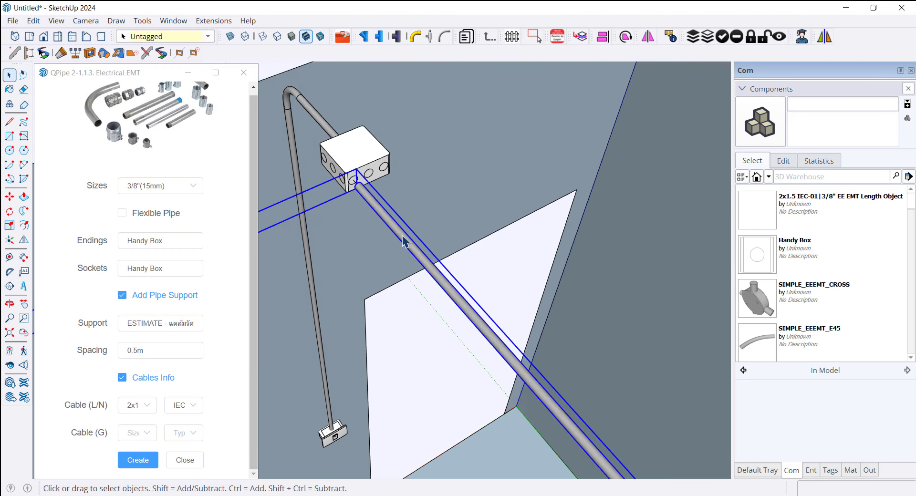
mouse_move(403, 241)
middle_down()
mouse_move(626, 273)
mouse_move(551, 237)
mouse_move(511, 243)
mouse_move(552, 237)
middle_up()
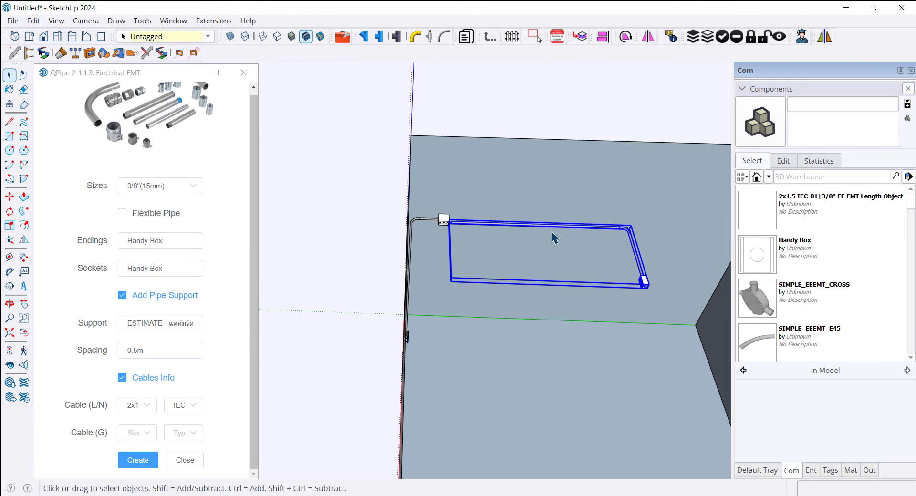
scroll(551, 237, up, 1)
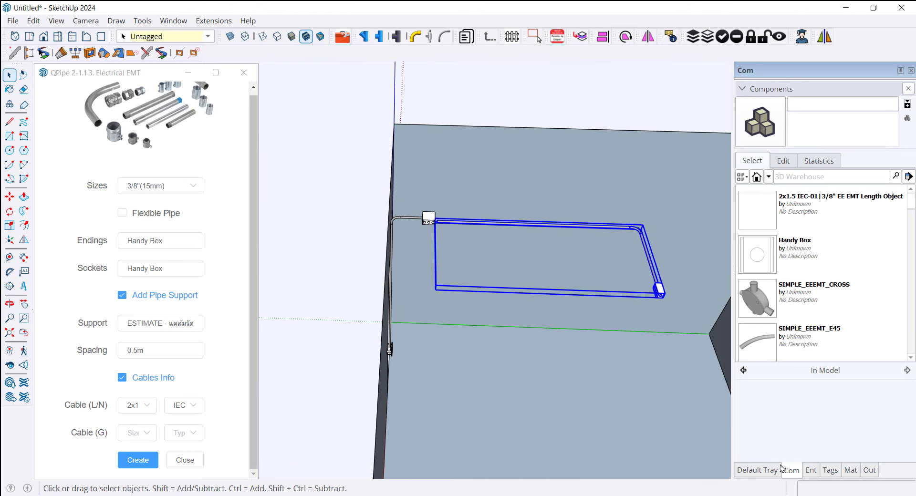
click(811, 470)
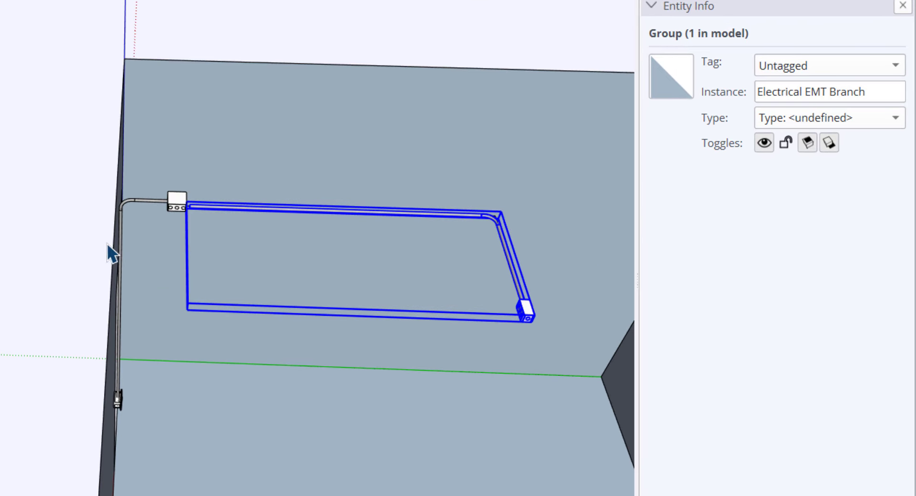
Step: Expand the second Electrical EMT Branch in the Outliner, widen the panel, and select its first Length Object
scroll(106, 243, up, 3)
scroll(270, 197, up, 2)
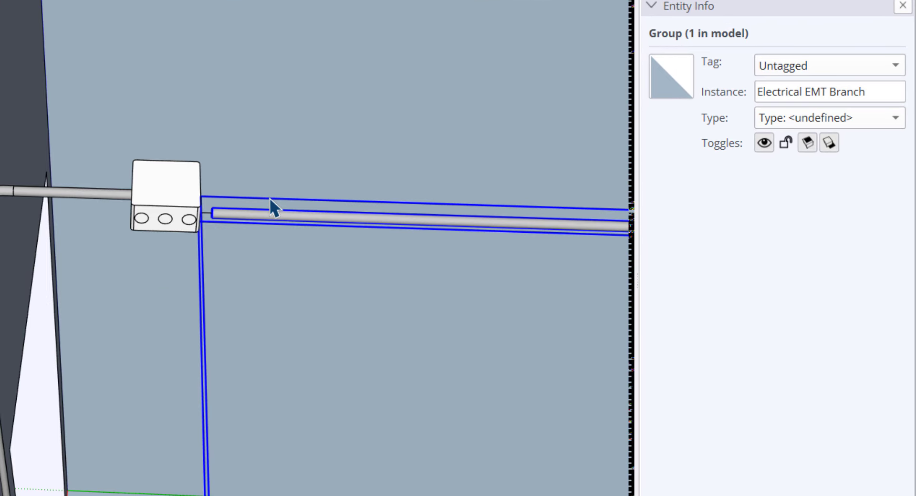
scroll(31, 234, down, 1)
scroll(31, 234, down, 2)
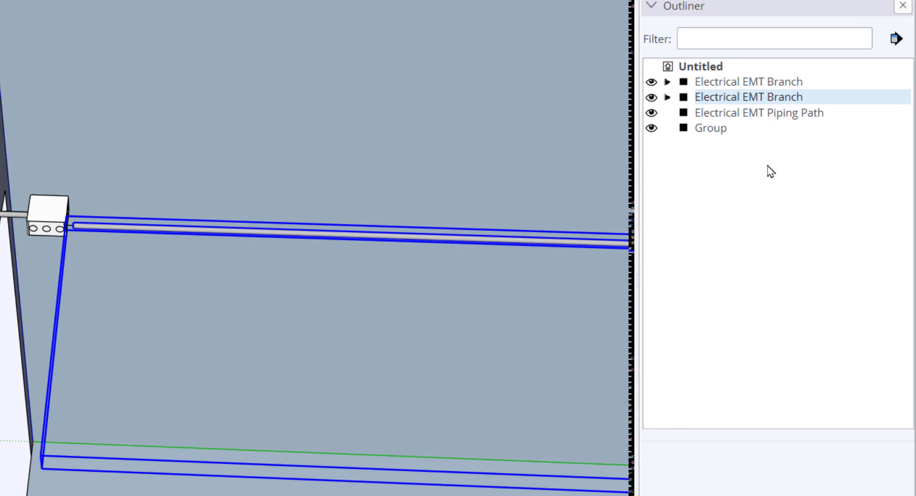
click(668, 97)
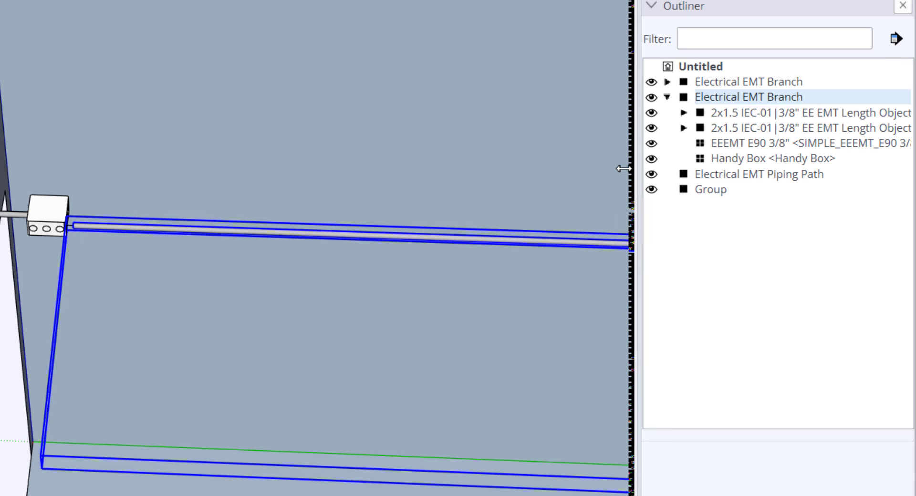
drag(638, 174, 415, 181)
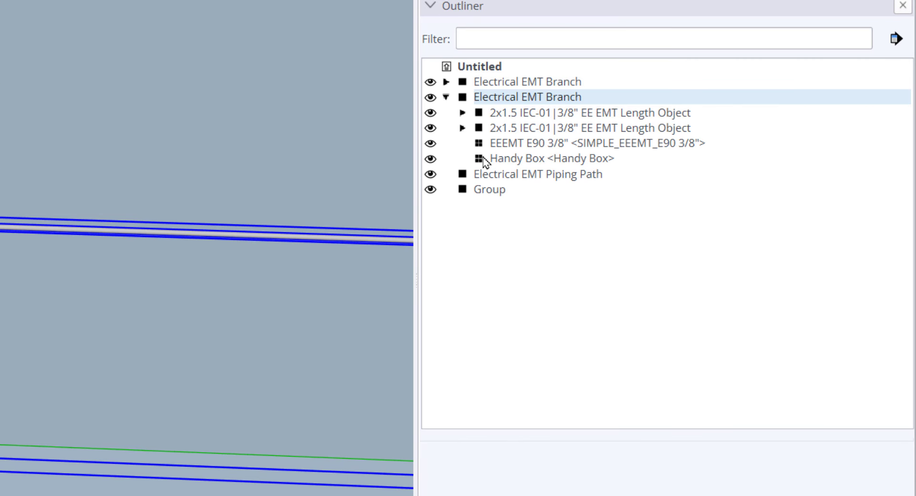
click(518, 117)
scroll(102, 164, down, 3)
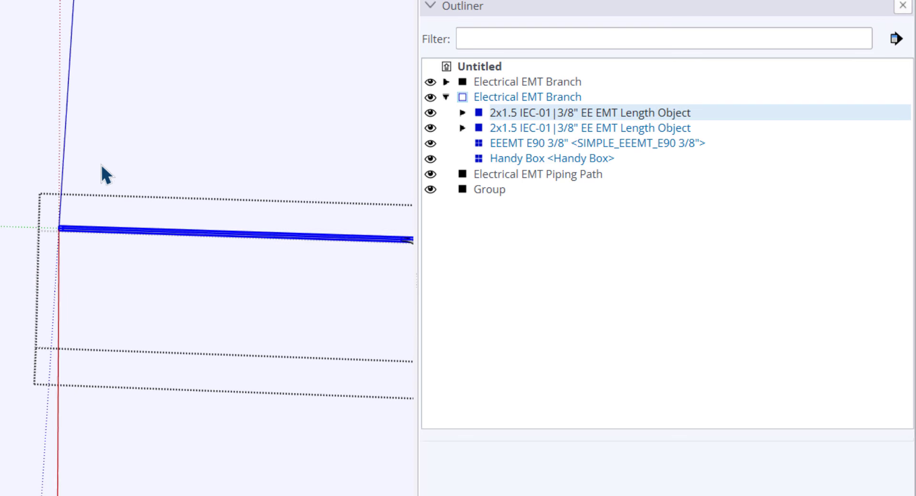
scroll(311, 198, up, 3)
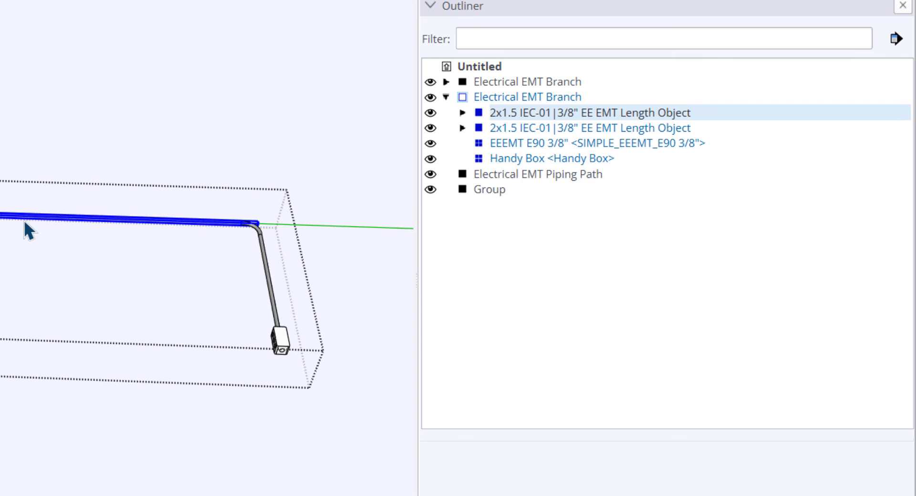
scroll(24, 220, down, 2)
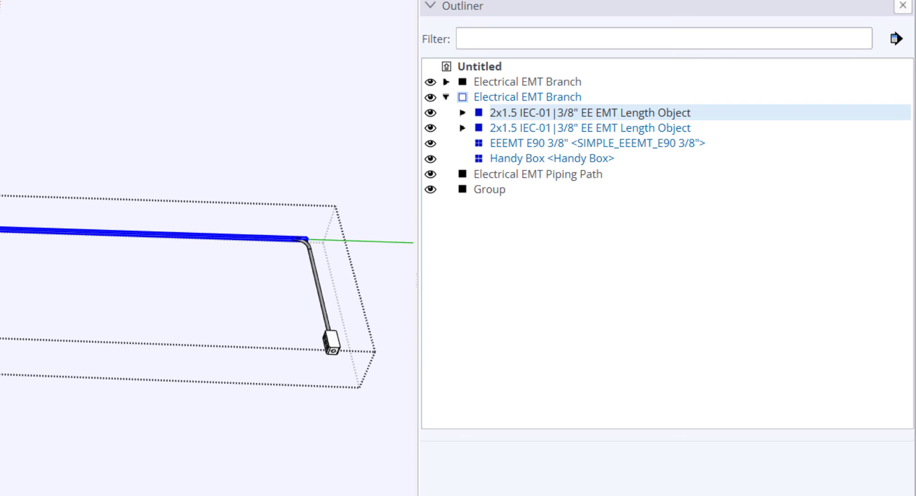
scroll(45, 239, up, 4)
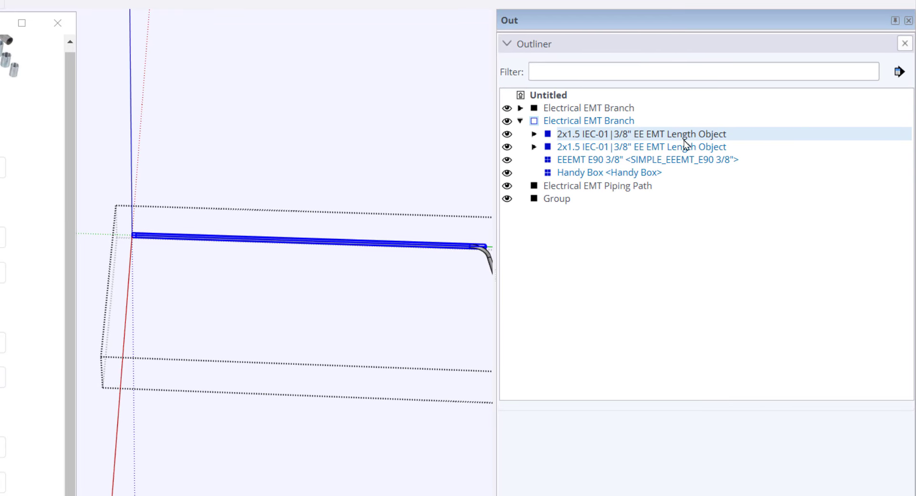
Step: Expand the first 2x1.5 IEC-01 Length Object and inspect its inner length object and SIMPLE_EEEMT_PIPE 3/8" component
click(535, 134)
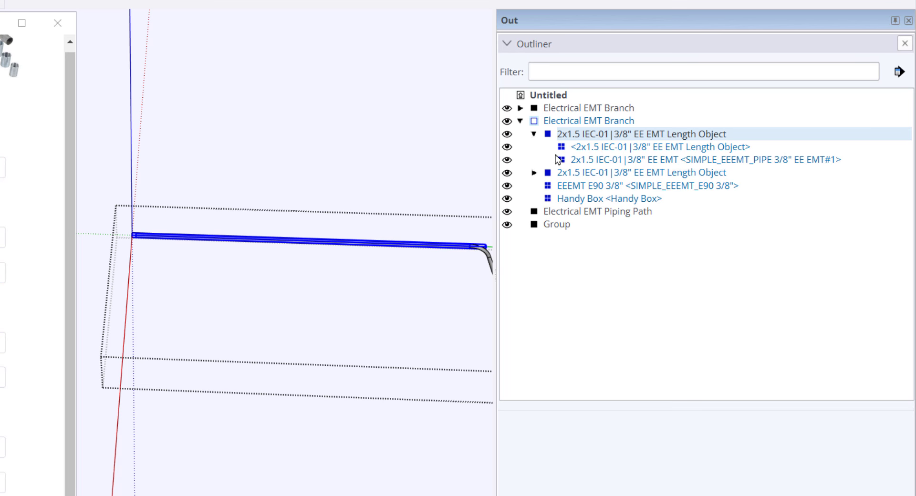
click(615, 152)
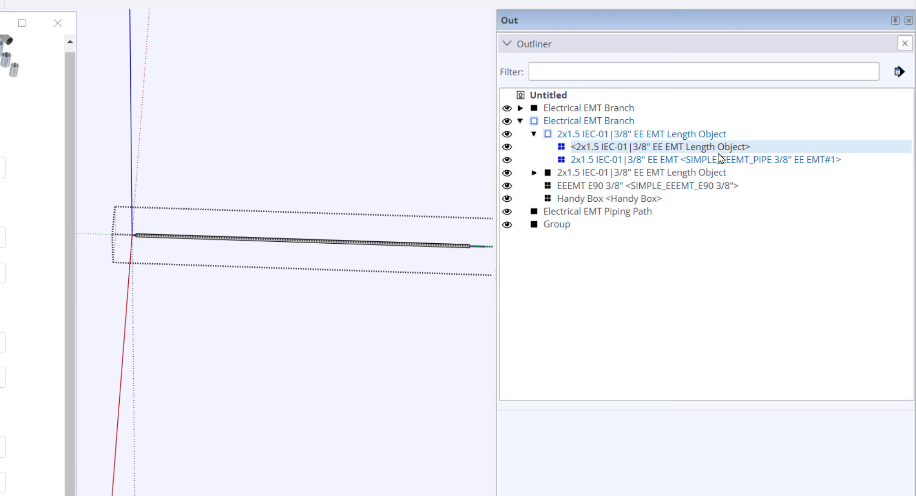
scroll(121, 259, up, 2)
mouse_move(147, 262)
middle_down()
mouse_move(347, 224)
mouse_move(109, 275)
mouse_move(394, 235)
mouse_move(242, 229)
mouse_move(170, 258)
middle_up()
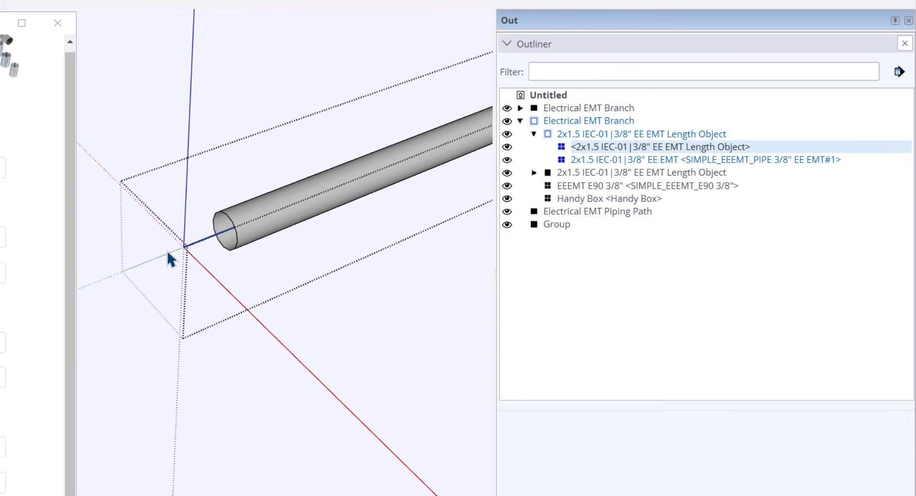
click(670, 162)
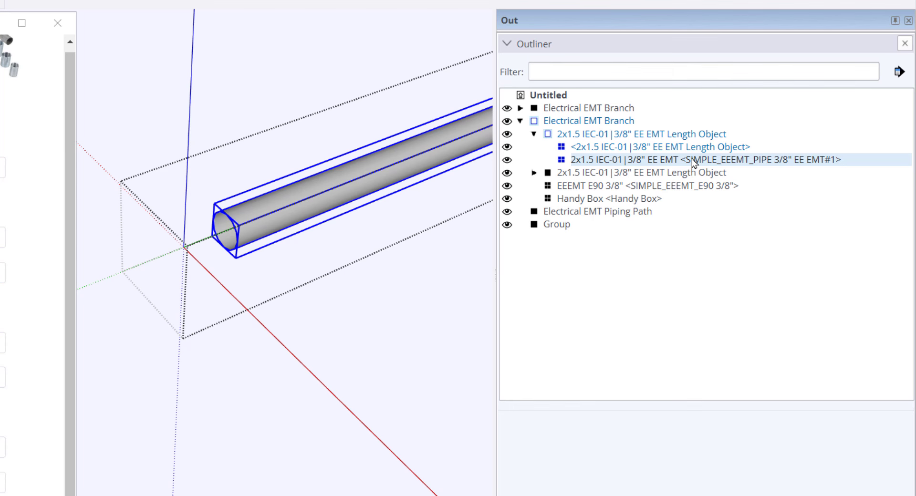
click(708, 149)
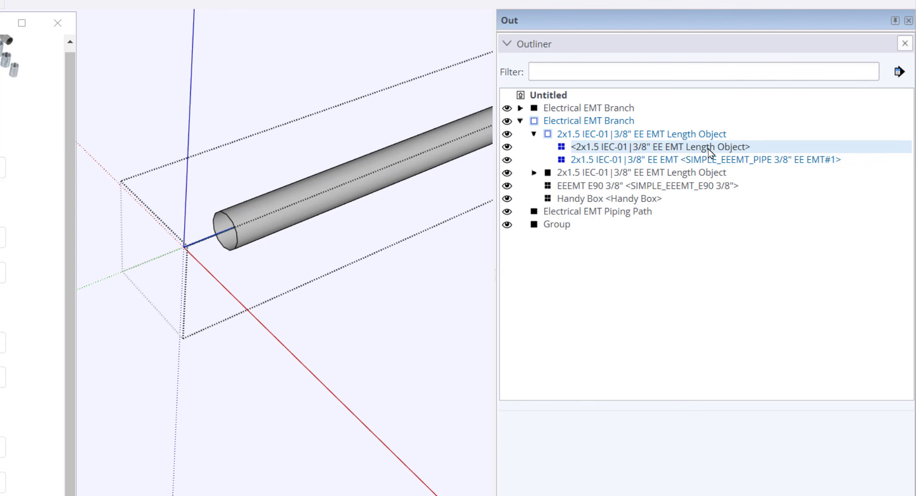
mouse_move(342, 229)
middle_down()
mouse_move(150, 177)
mouse_move(299, 203)
middle_up()
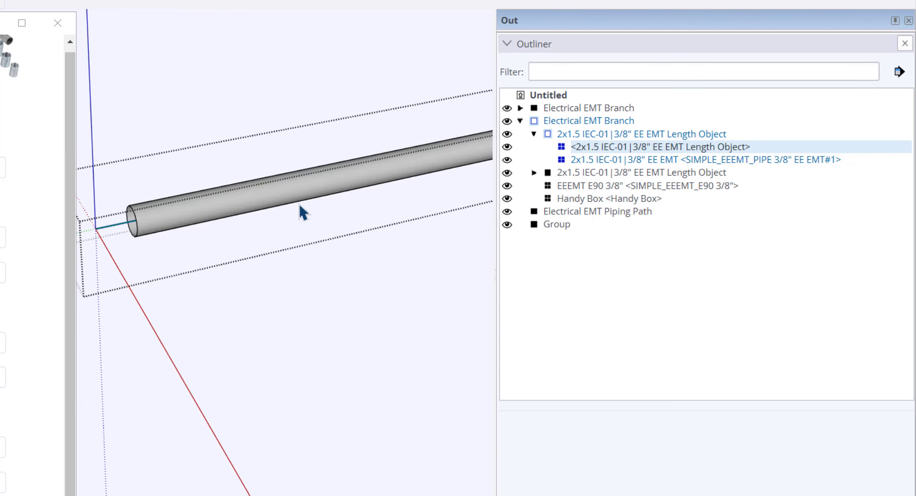
scroll(299, 203, down, 1)
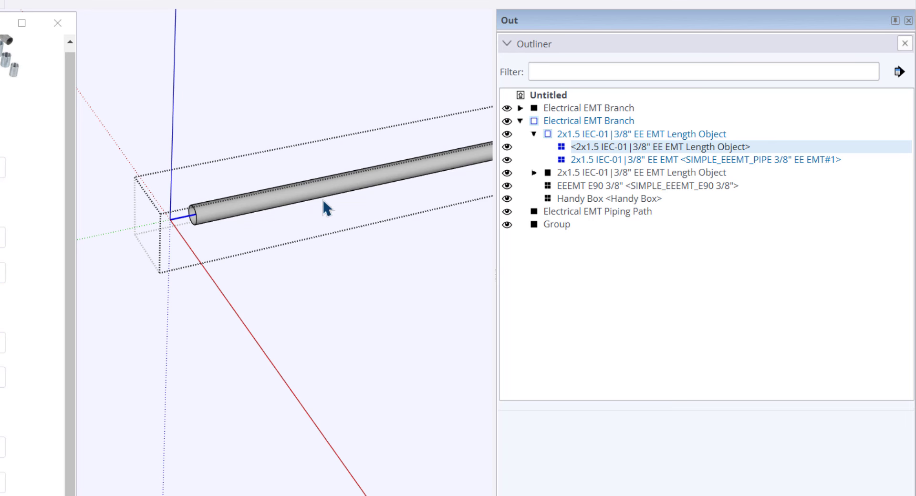
scroll(217, 228, up, 2)
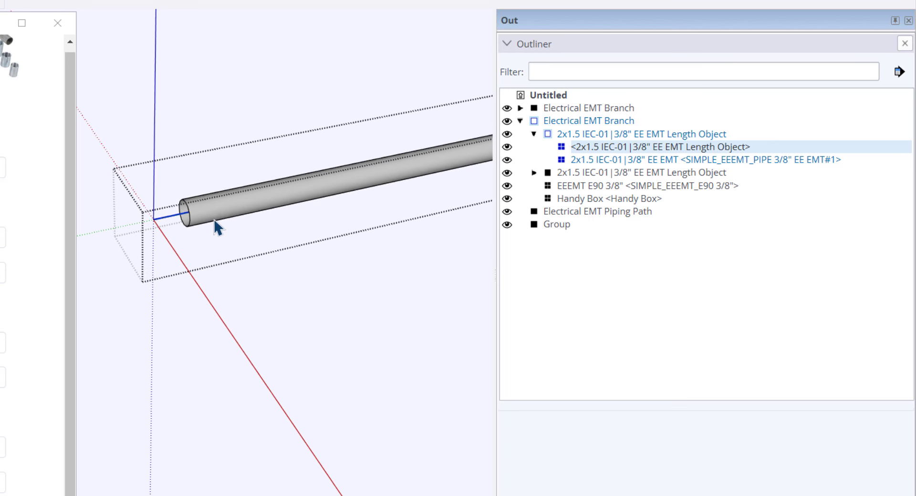
scroll(213, 225, up, 2)
Step: Select the pipe in the model and open the inner length object for editing
click(205, 218)
scroll(190, 212, up, 2)
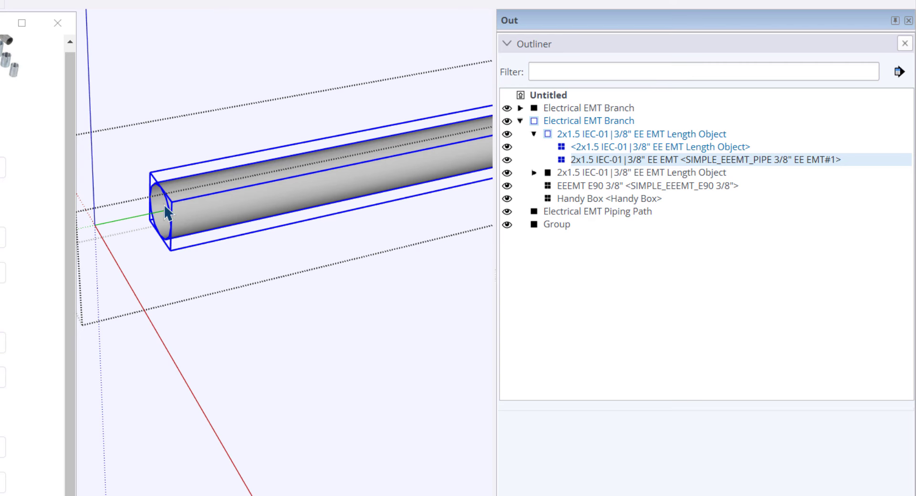
scroll(166, 207, down, 1)
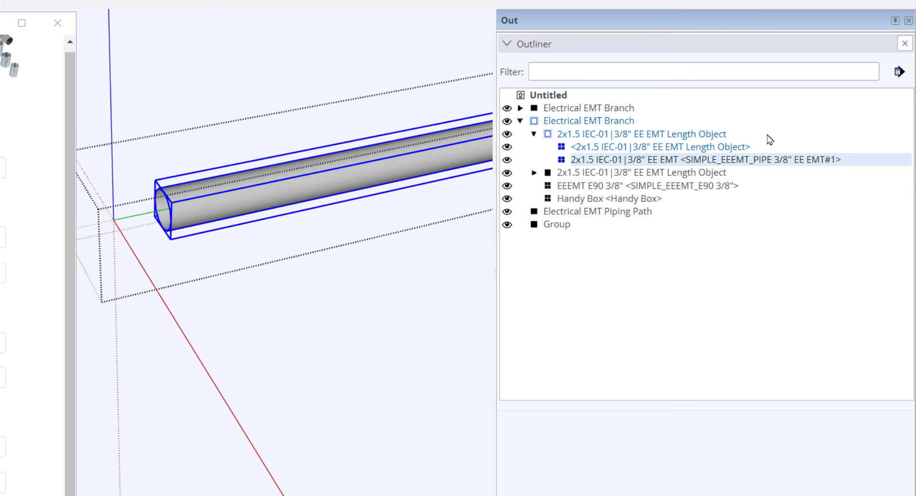
click(706, 148)
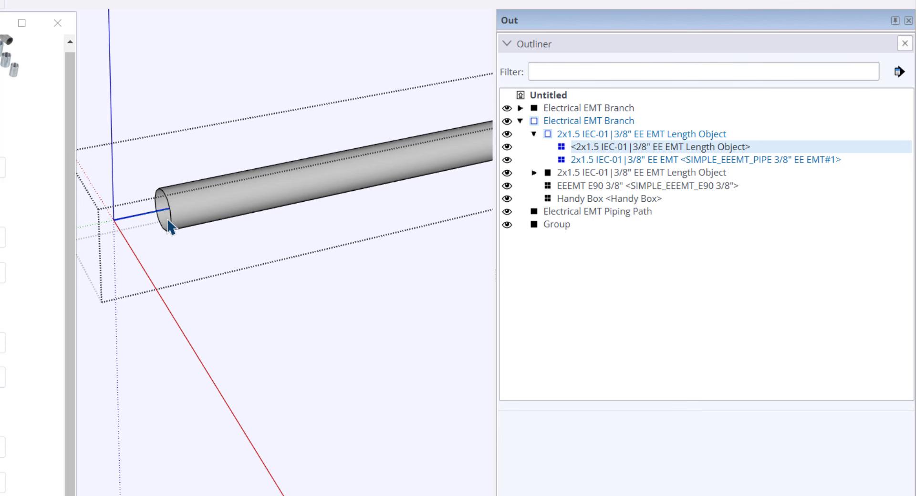
click(691, 137)
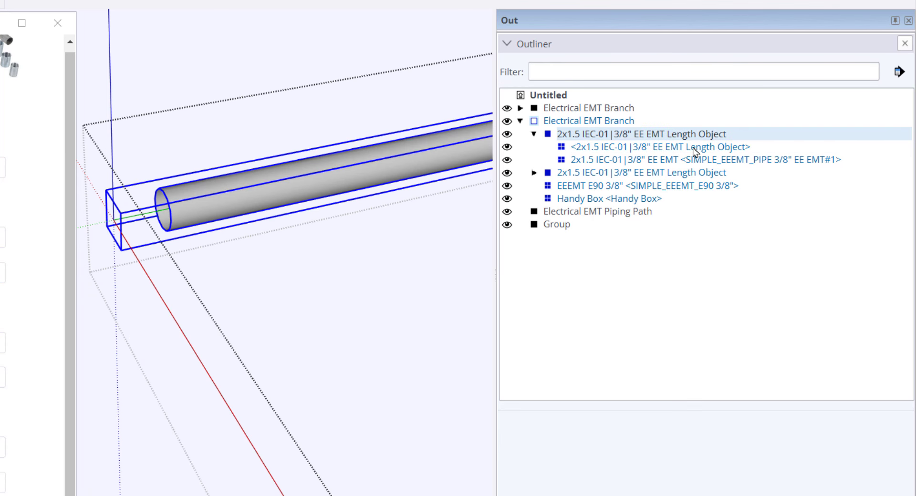
click(695, 148)
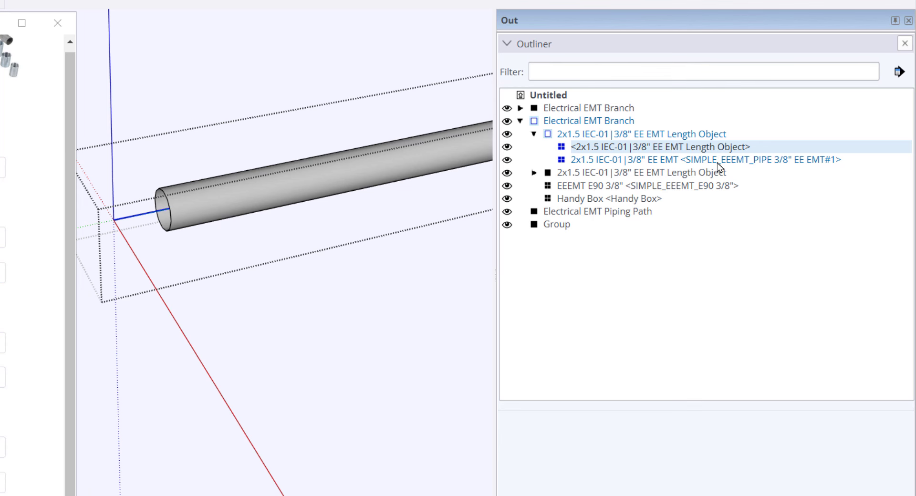
scroll(193, 270, down, 3)
scroll(245, 142, down, 2)
Step: Exit component editing, select the whole Electrical EMT Branch, and view the pipe loop side-on
click(245, 142)
scroll(237, 148, up, 1)
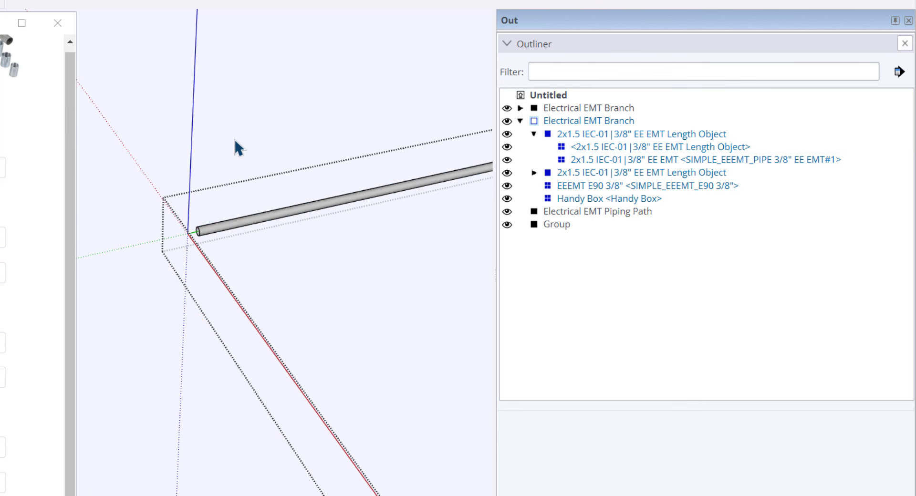
click(236, 141)
click(232, 253)
scroll(267, 240, down, 3)
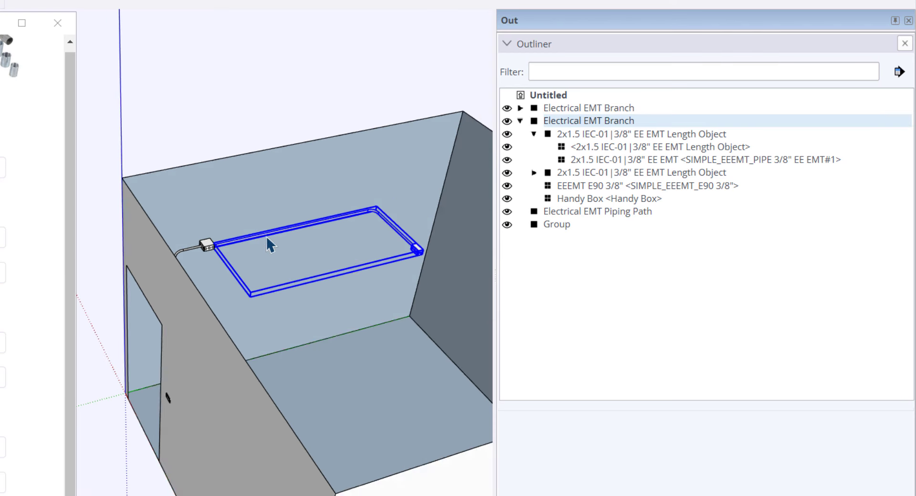
middle_drag(270, 244, 184, 246)
scroll(256, 262, up, 3)
scroll(256, 262, up, 2)
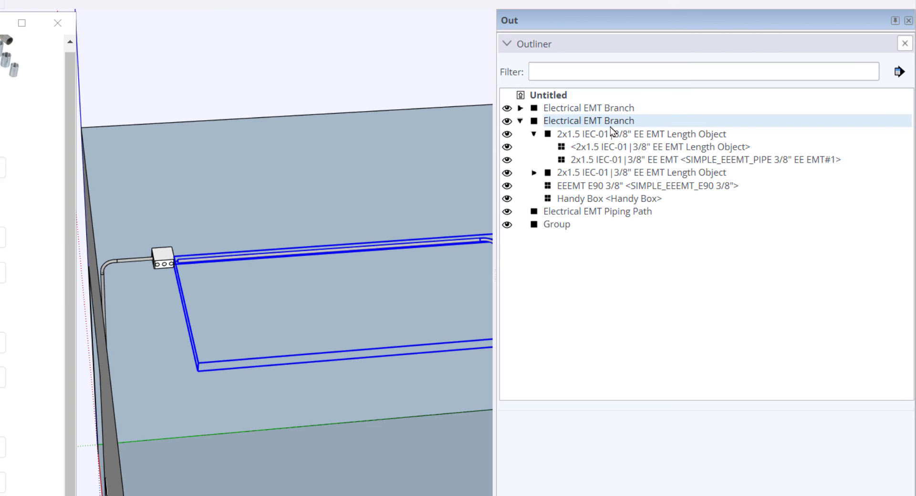
scroll(170, 276, up, 3)
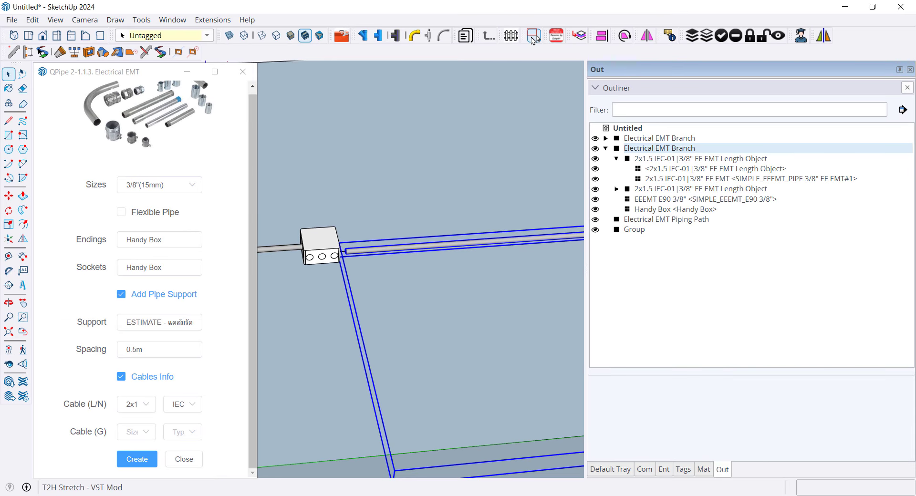
Step: Stretch the conduit's end back to the box wall using the floated stretch tool
drag(524, 35, 385, 117)
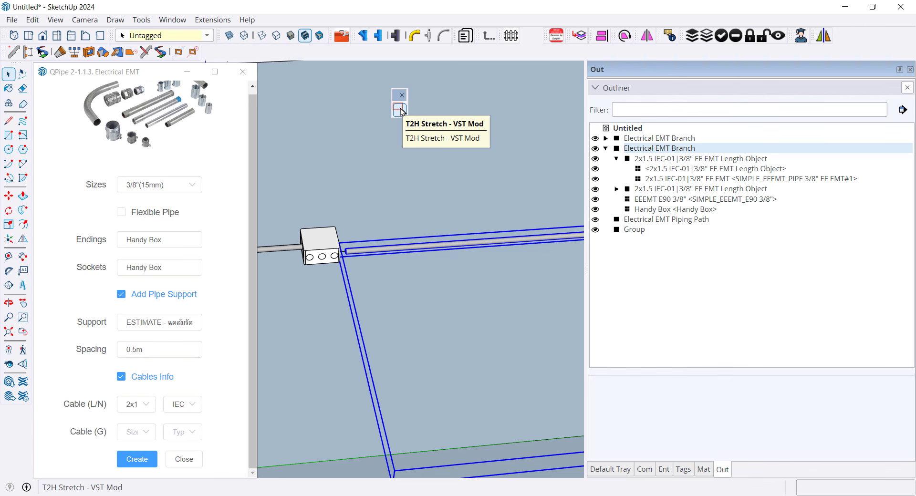
click(401, 111)
scroll(339, 258, up, 5)
click(379, 215)
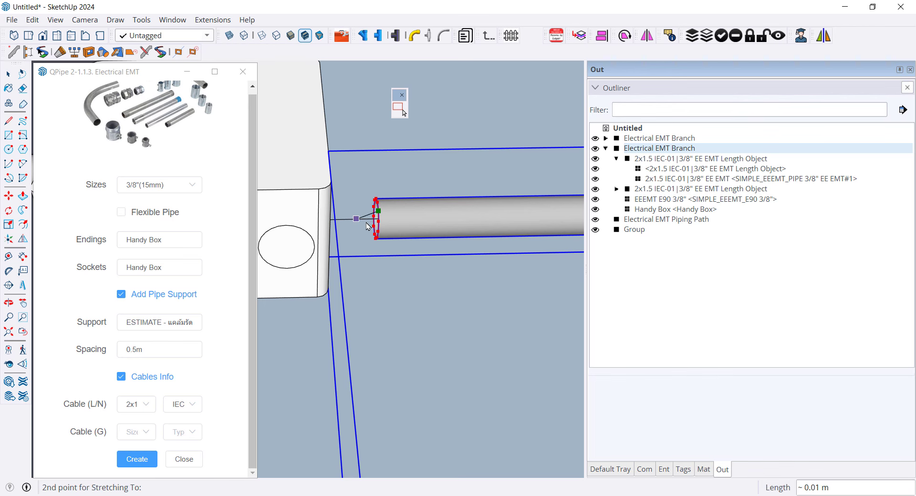
middle_drag(380, 215, 372, 220)
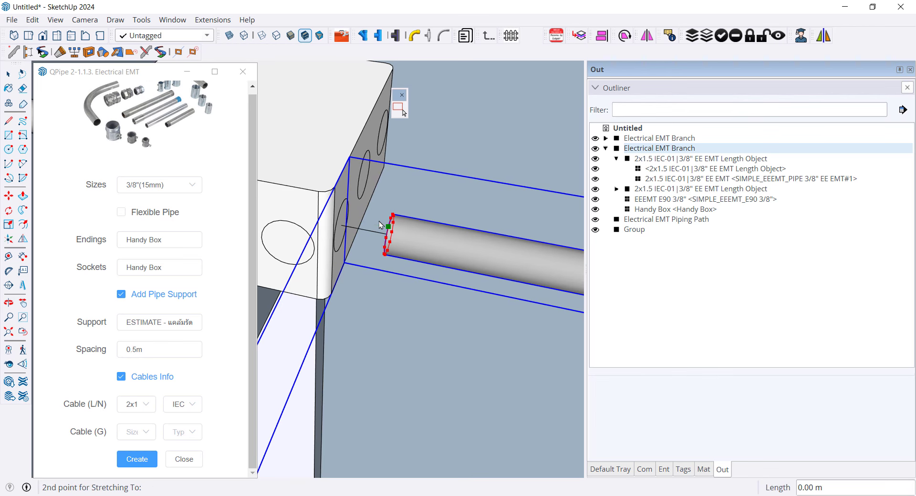
click(340, 228)
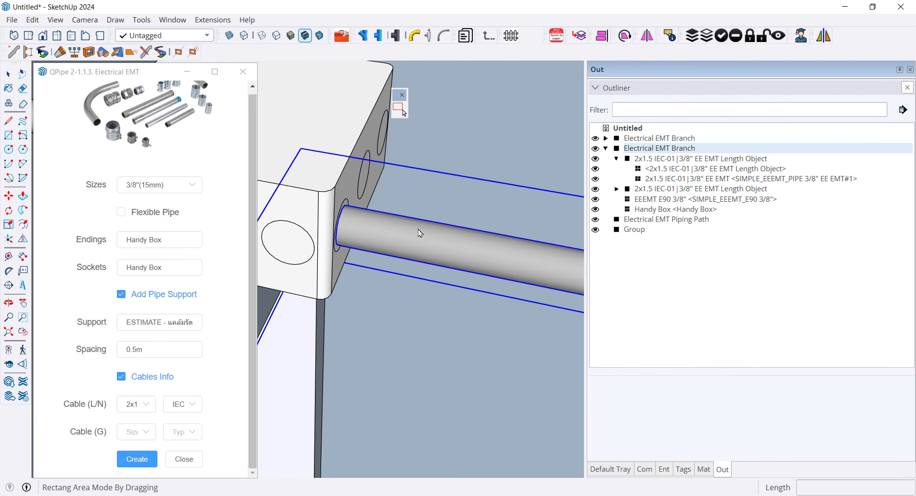
key(space)
Step: Clear the selection, dock the stretch tool back, and orbit to check the conduit on the wall
middle_drag(418, 233, 343, 286)
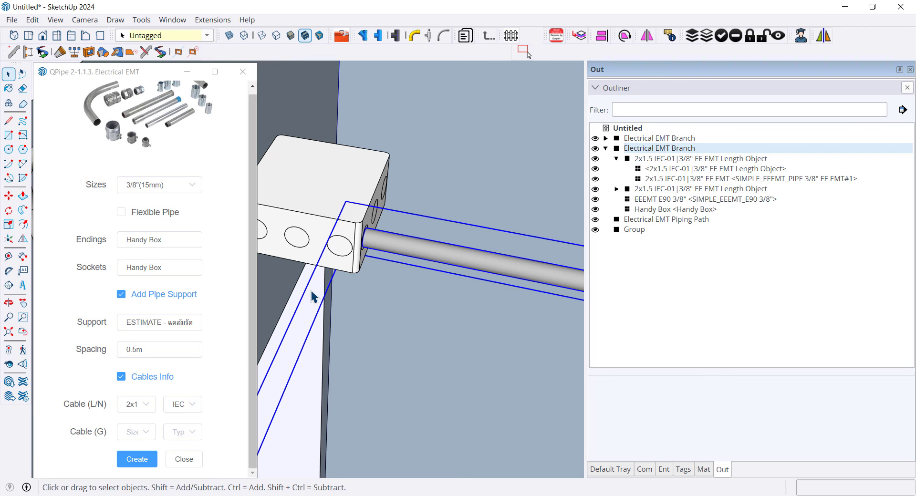
scroll(313, 297, down, 5)
scroll(312, 297, down, 3)
click(447, 133)
scroll(480, 224, up, 3)
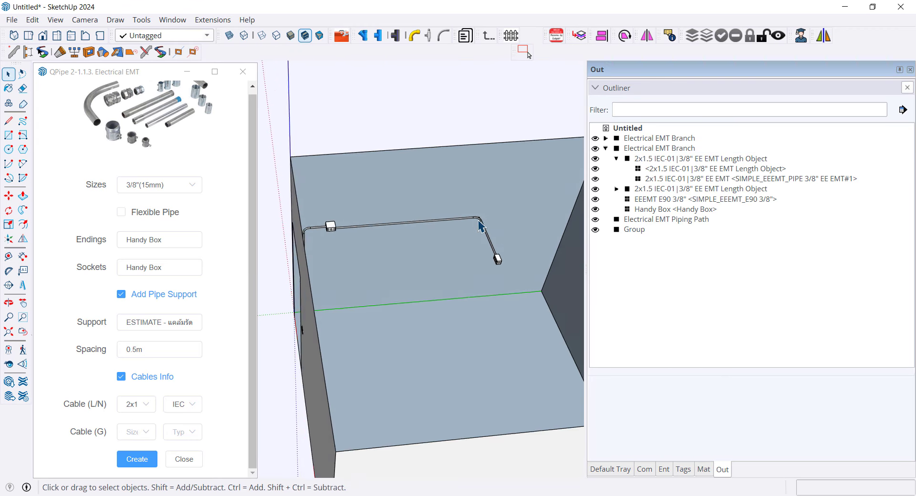
scroll(479, 224, down, 1)
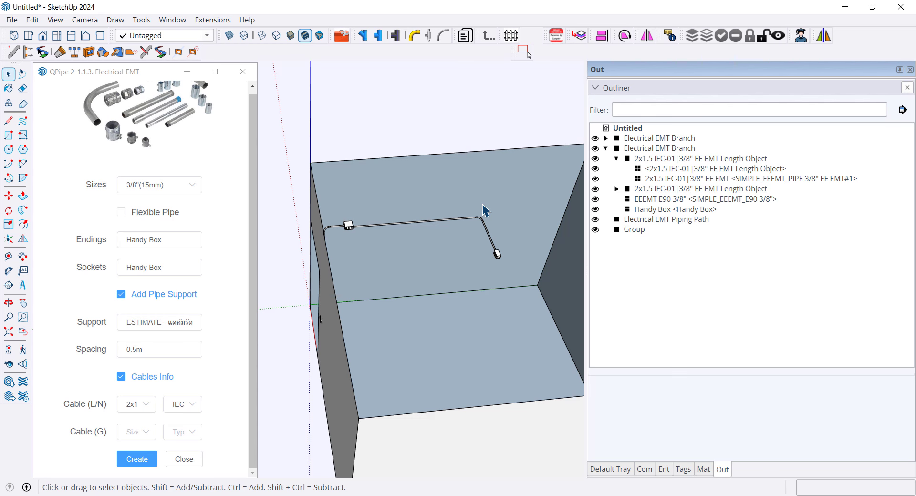
scroll(465, 233, up, 1)
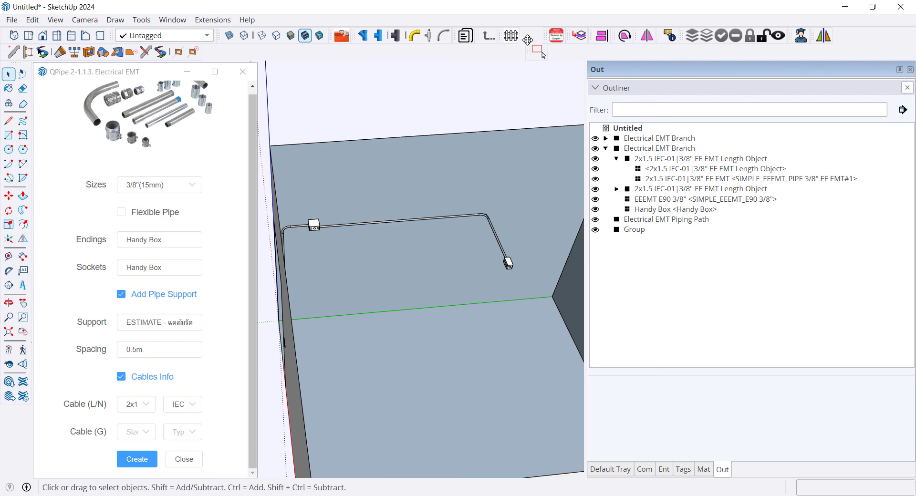
drag(527, 40, 533, 42)
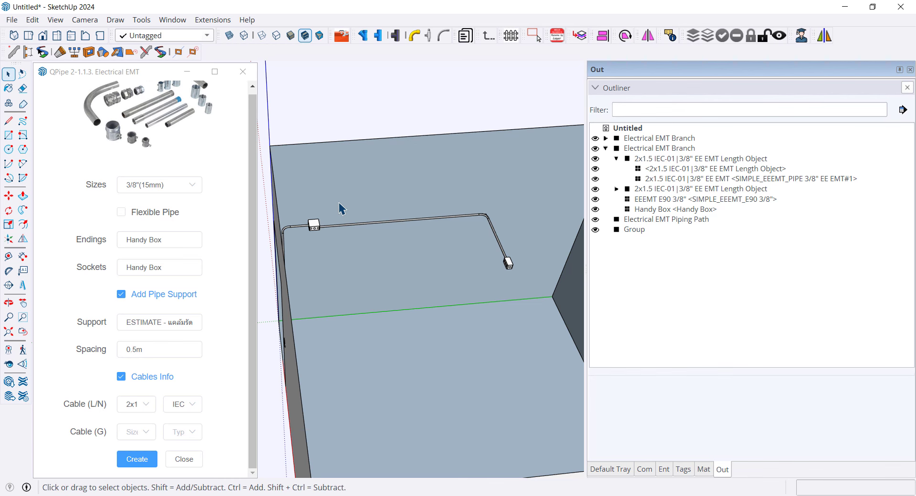
mouse_move(339, 202)
middle_down()
mouse_move(374, 170)
mouse_move(342, 230)
mouse_move(358, 229)
mouse_move(242, 225)
mouse_move(310, 308)
mouse_move(300, 334)
mouse_move(341, 238)
mouse_move(422, 293)
mouse_move(413, 270)
middle_up()
Step: Select the wall conduit branch, then open the vertical-run branch group for editing
scroll(474, 291, down, 2)
scroll(541, 278, down, 1)
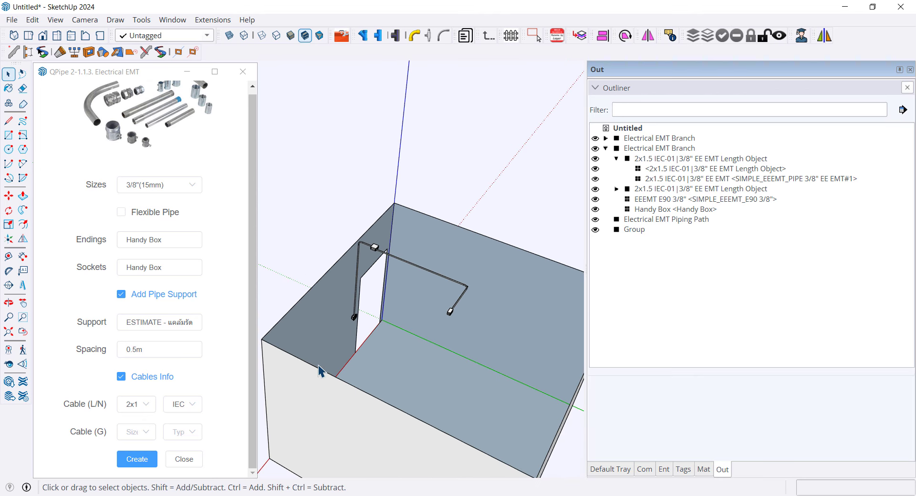
scroll(491, 317, up, 2)
click(449, 299)
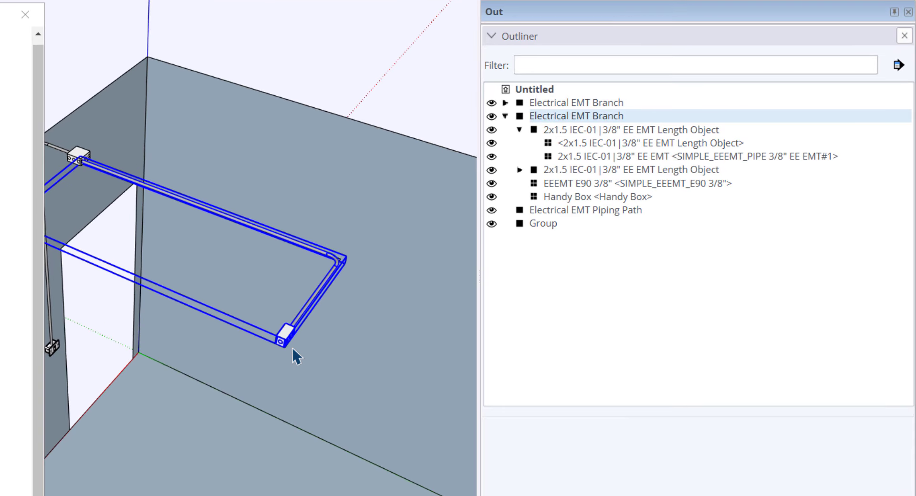
scroll(297, 358, down, 3)
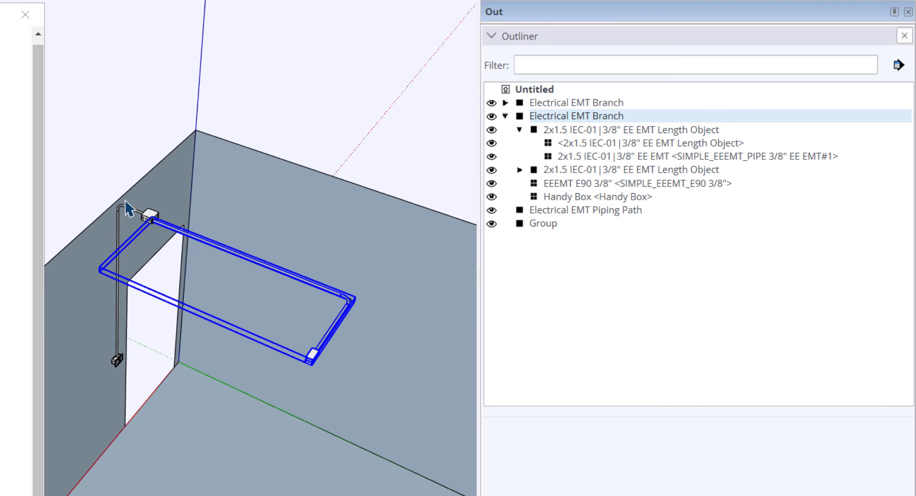
middle_drag(296, 358, 141, 213)
click(142, 213)
scroll(142, 213, up, 2)
double_click(142, 213)
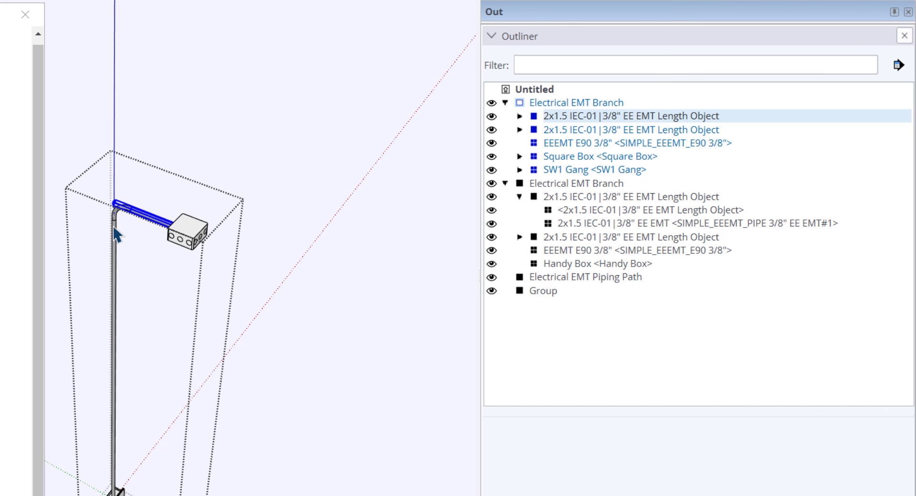
Step: Exit the group edit and close the QPipe Electrical EMT dialog
scroll(129, 465, up, 1)
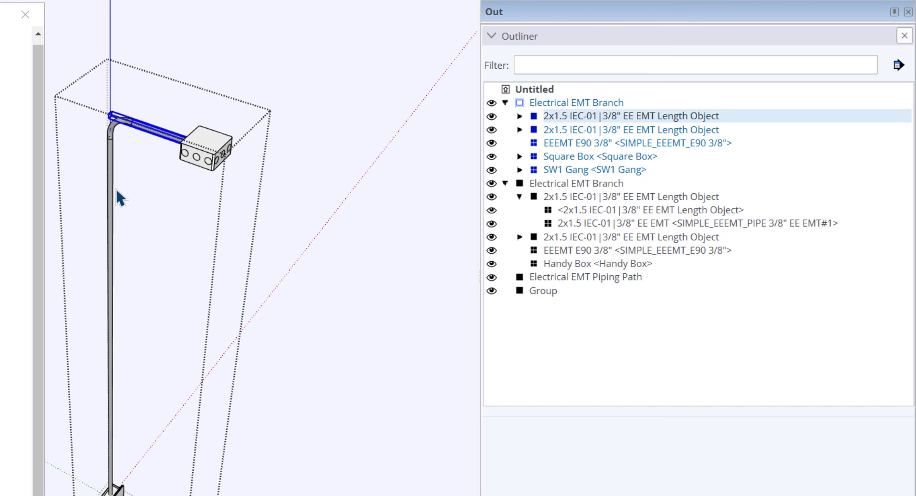
scroll(120, 197, down, 1)
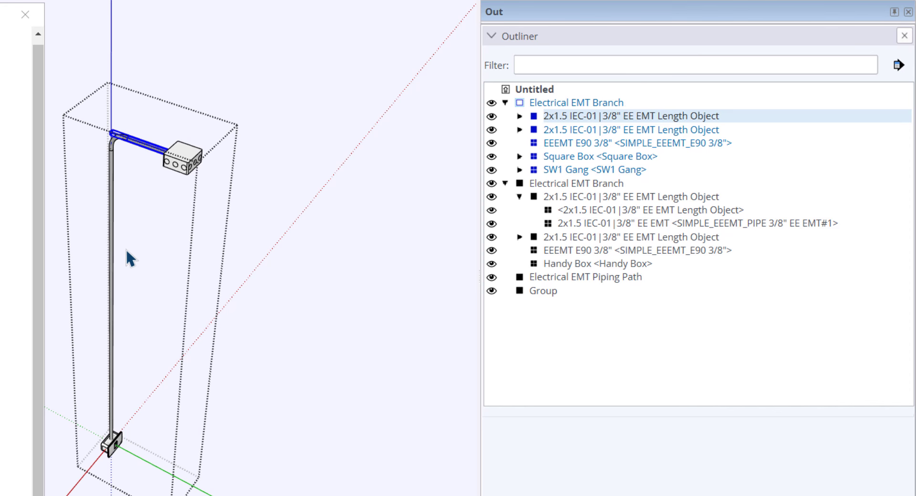
scroll(128, 258, down, 2)
key(Escape)
middle_drag(180, 164, 261, 282)
scroll(261, 274, up, 1)
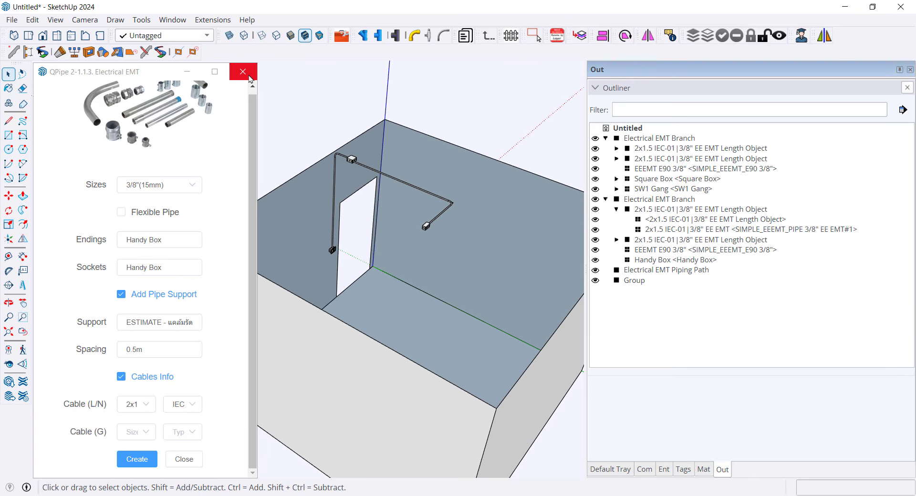
click(243, 72)
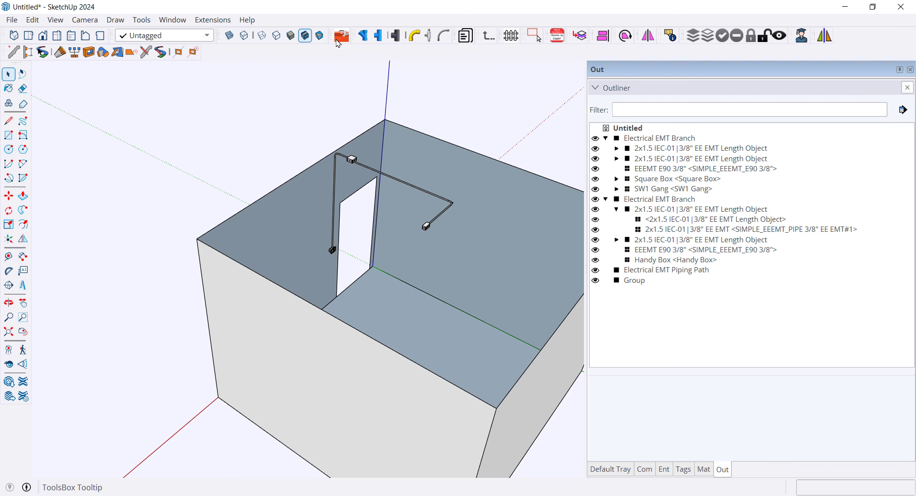
click(342, 35)
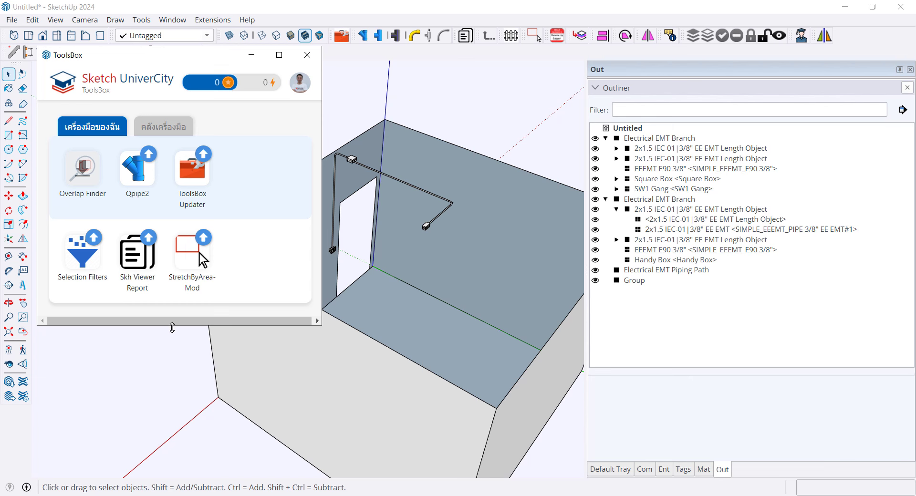
drag(173, 328, 172, 394)
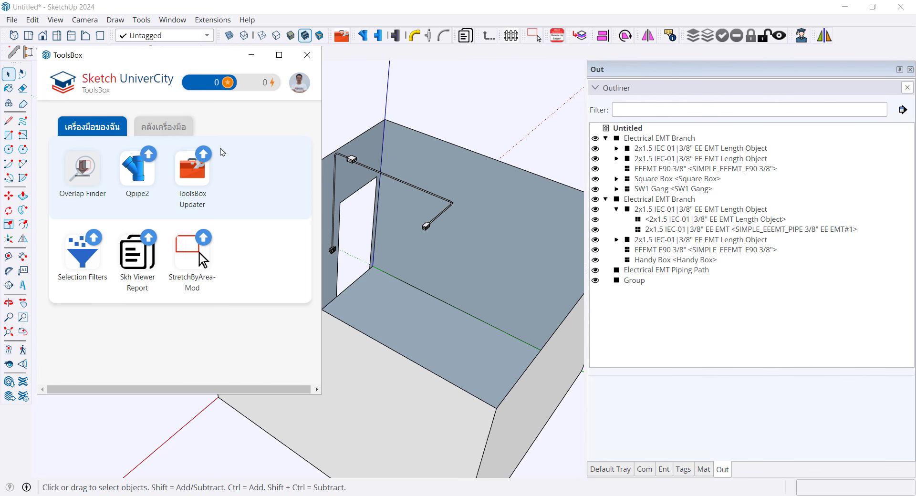
click(174, 128)
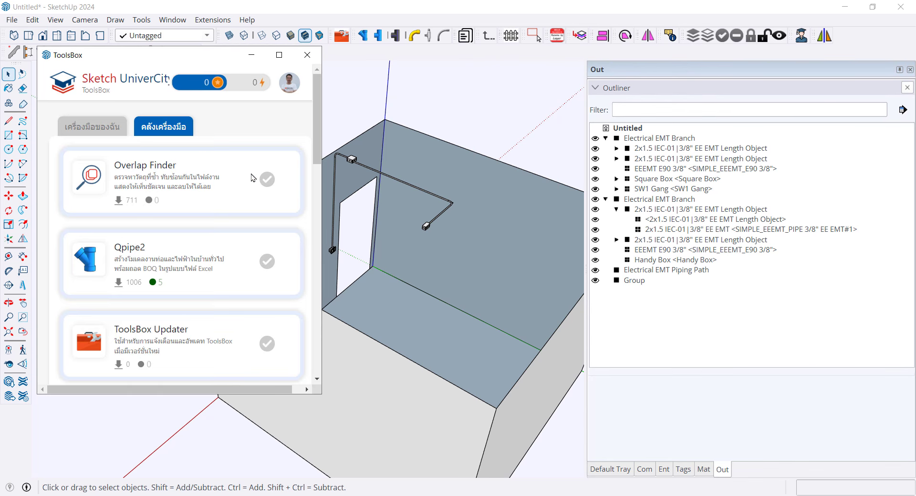
scroll(255, 210, down, 2)
scroll(257, 243, down, 2)
scroll(258, 244, down, 2)
scroll(256, 247, down, 2)
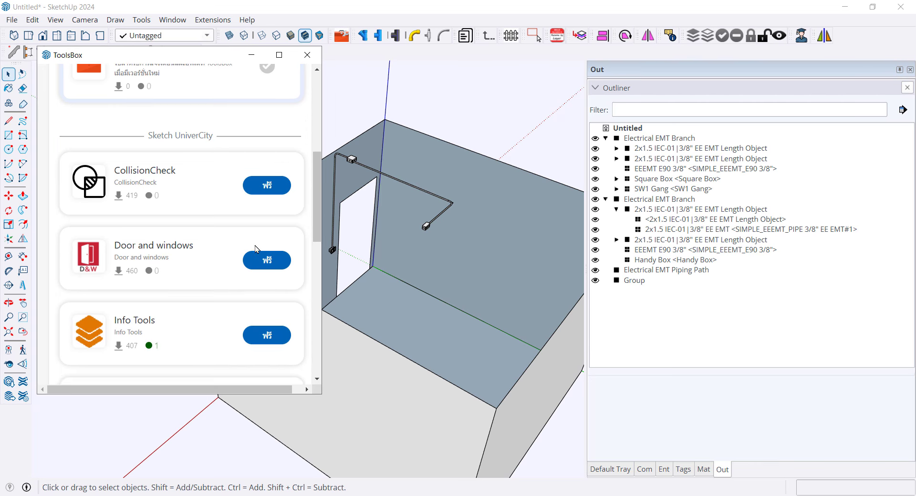
scroll(256, 248, down, 2)
scroll(255, 250, down, 2)
scroll(251, 255, down, 2)
scroll(251, 254, down, 2)
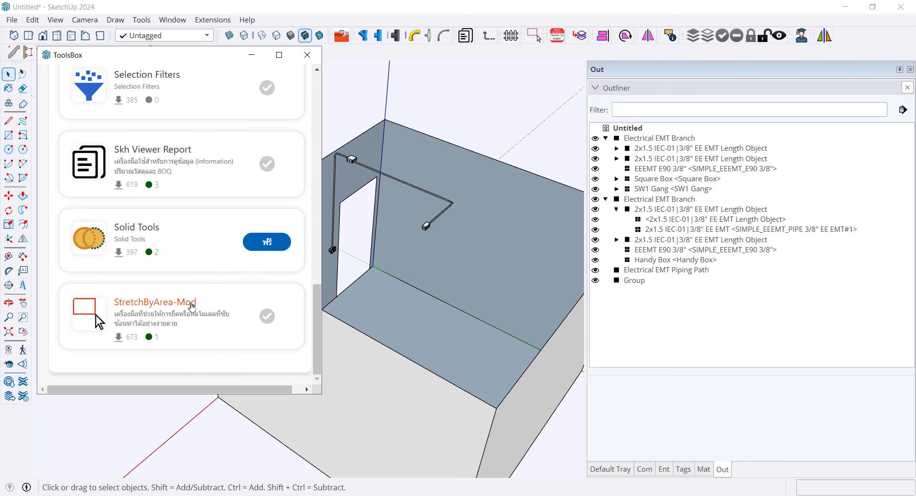
scroll(190, 306, up, 1)
scroll(191, 306, up, 2)
scroll(192, 306, up, 2)
scroll(191, 305, up, 2)
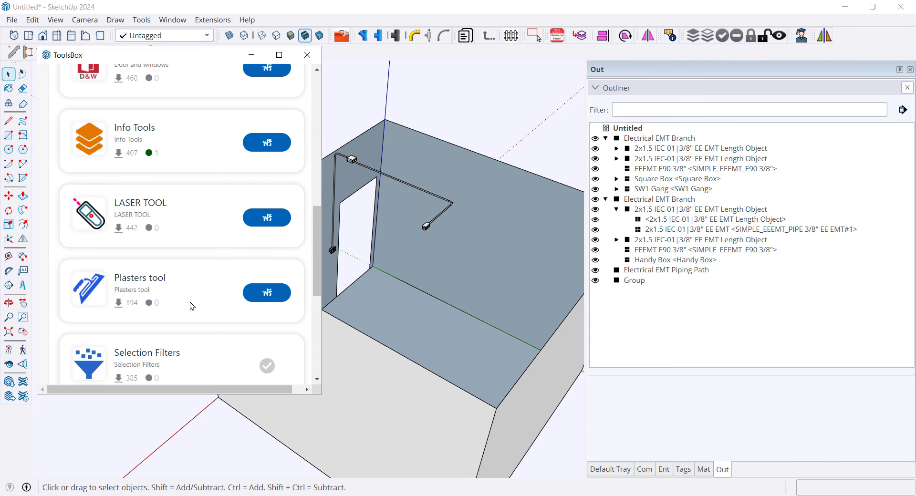
scroll(191, 303, up, 3)
scroll(190, 301, up, 2)
scroll(191, 300, up, 3)
scroll(191, 299, up, 2)
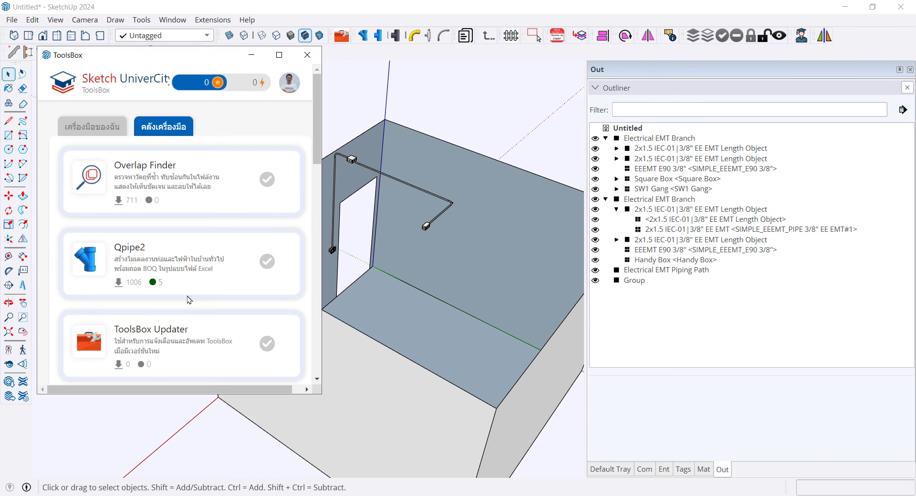
click(308, 56)
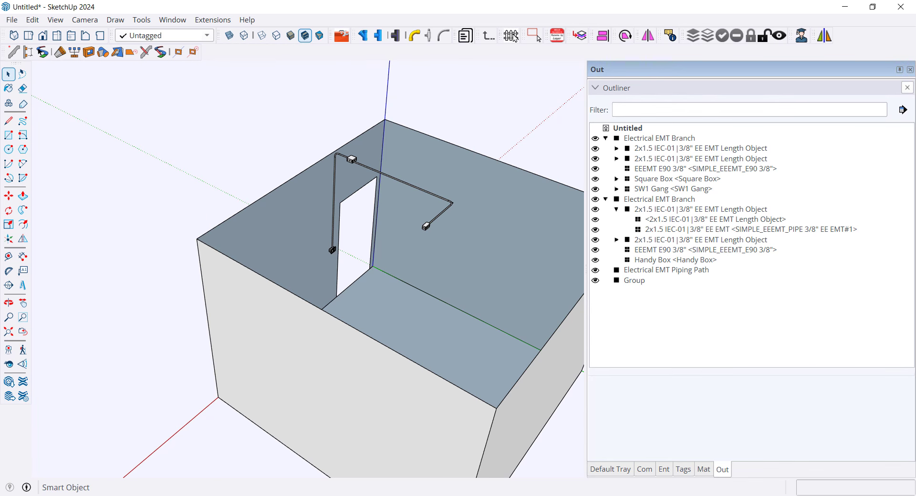
Step: Open the Smart_Object library's Electrical category and pick the 4-inch surface-mount downlight
click(512, 36)
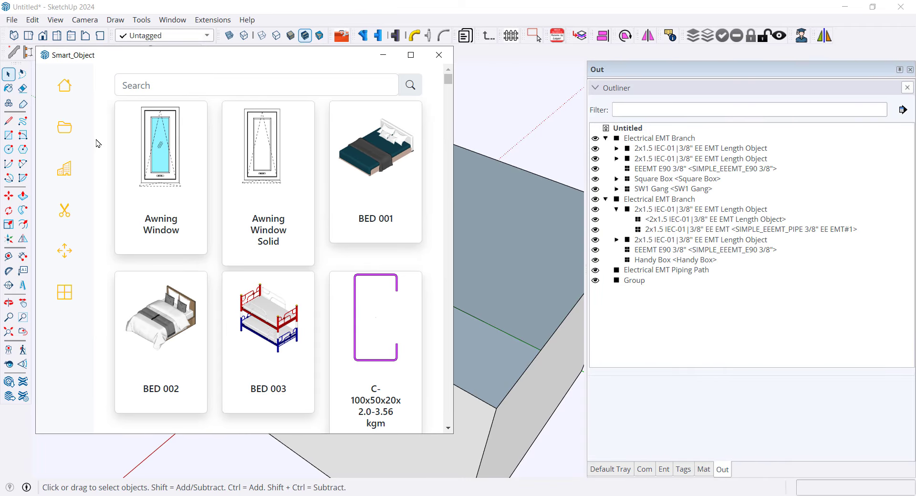
click(68, 169)
scroll(300, 289, down, 5)
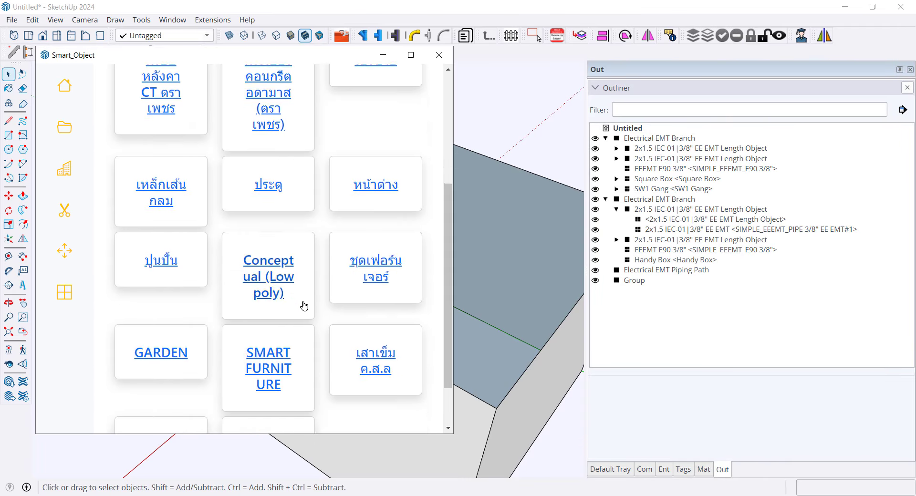
click(290, 387)
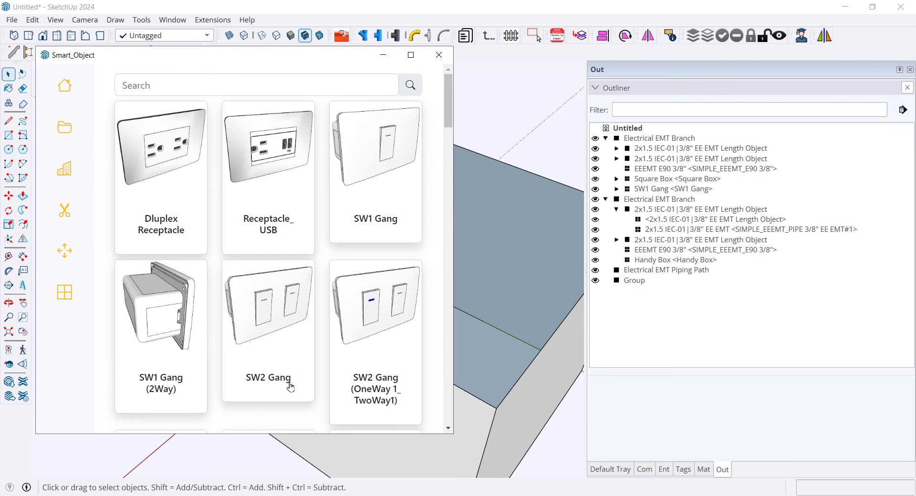
scroll(316, 249, down, 3)
scroll(324, 250, down, 3)
scroll(323, 257, down, 3)
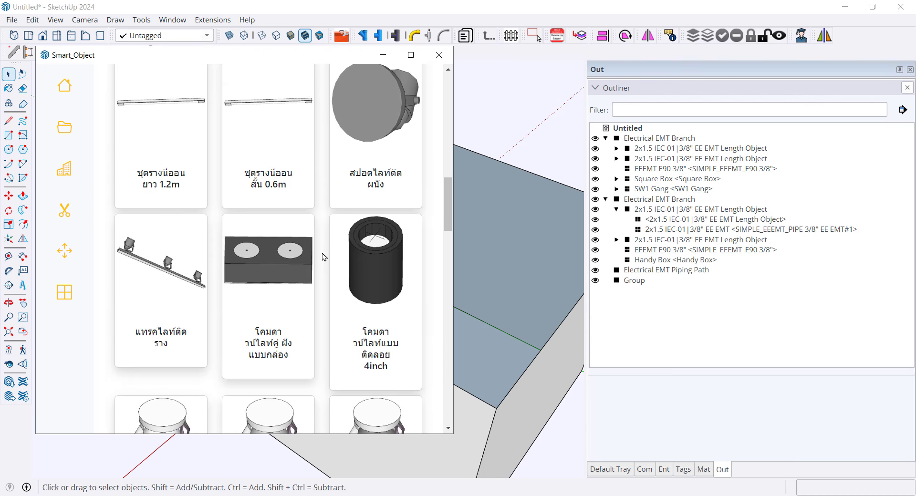
click(380, 239)
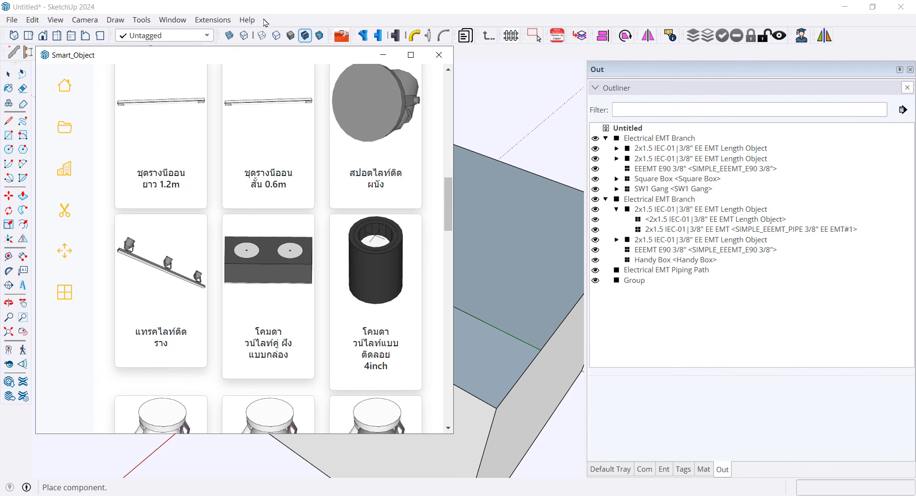
Step: Minimize the Smart_Object library and place the trial downlight in the room
click(385, 59)
scroll(401, 236, up, 3)
scroll(444, 217, up, 3)
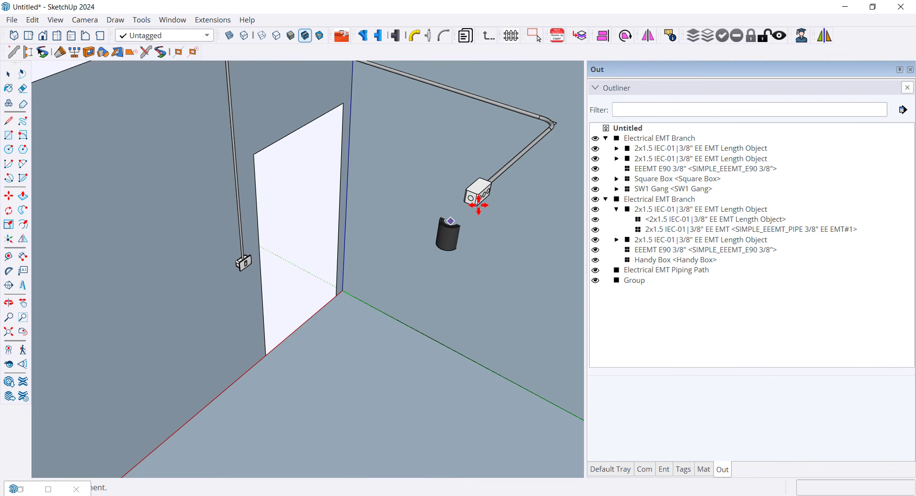
scroll(477, 190, up, 3)
scroll(475, 191, up, 2)
scroll(470, 184, up, 2)
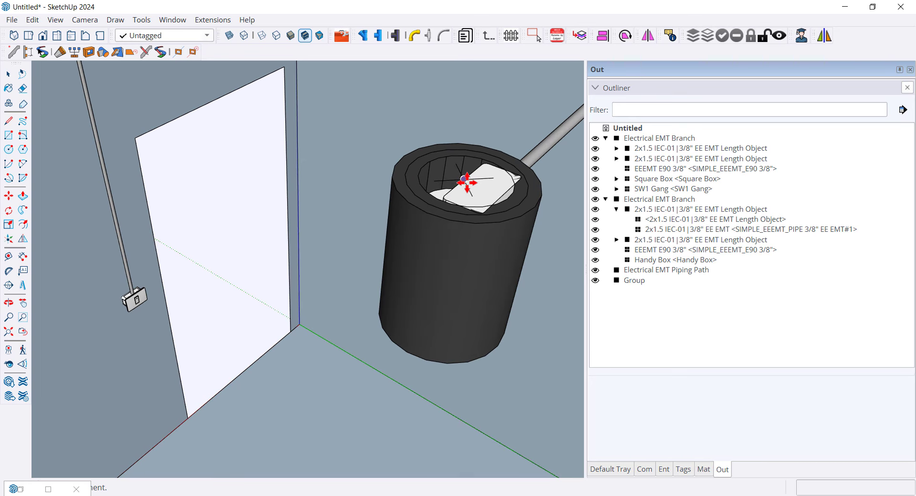
click(470, 181)
Step: Move the downlight beside the conduit's end box
middle_drag(252, 218, 395, 285)
scroll(327, 183, up, 3)
scroll(364, 209, up, 2)
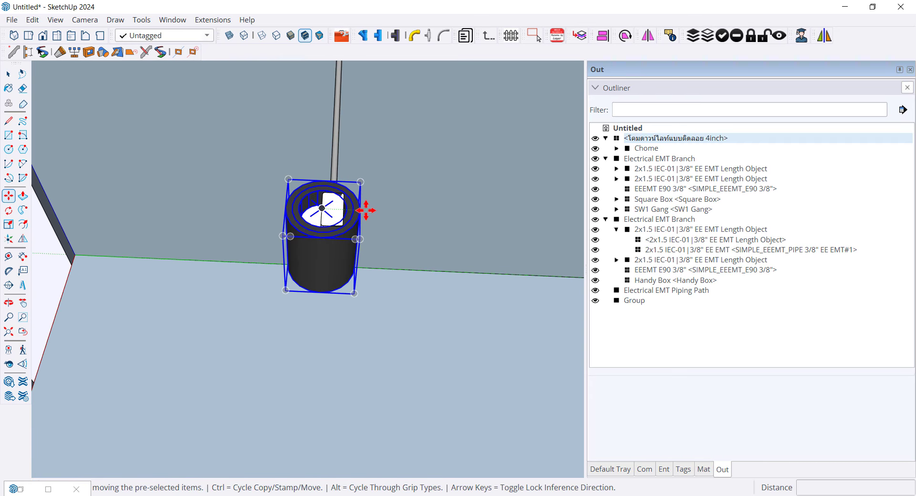
click(364, 210)
click(332, 230)
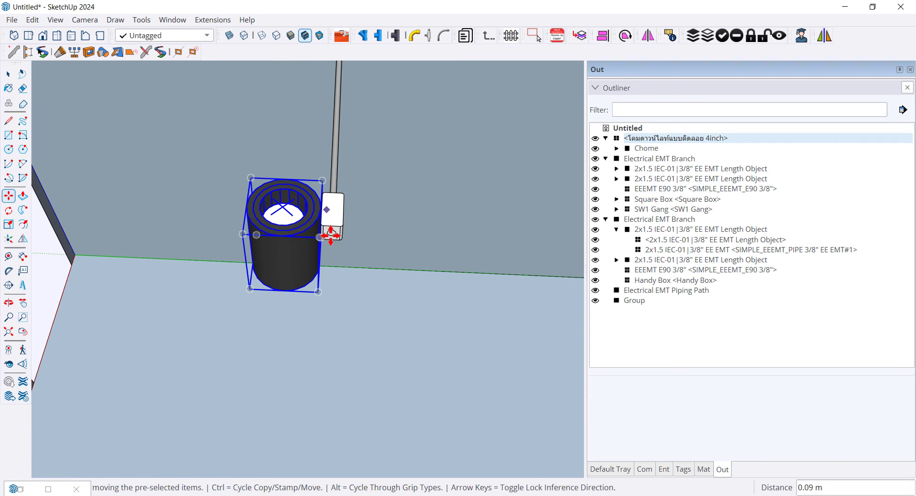
key(space)
Step: Select the trial downlight and delete it from the model
scroll(334, 231, down, 2)
mouse_move(333, 231)
middle_down()
mouse_move(168, 138)
mouse_move(319, 268)
mouse_move(409, 282)
middle_up()
scroll(178, 143, down, 3)
click(178, 143)
scroll(312, 253, up, 3)
scroll(341, 262, up, 3)
scroll(311, 248, down, 3)
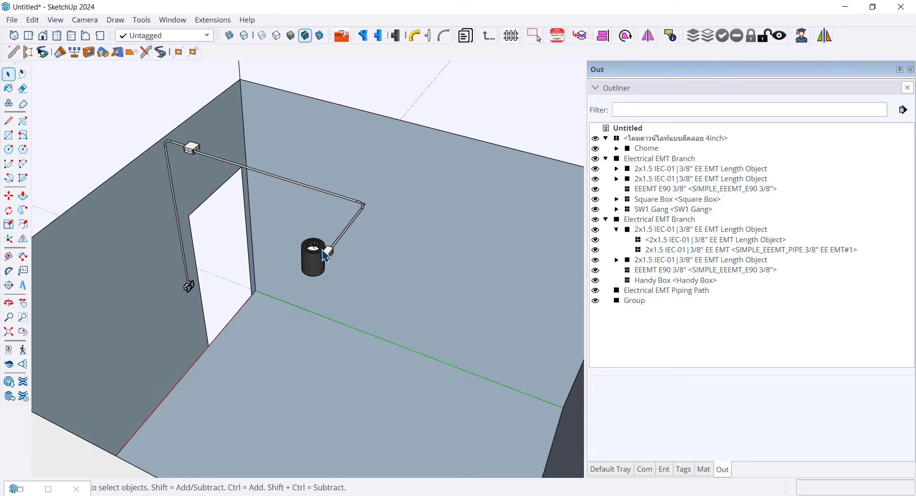
mouse_move(310, 248)
middle_down()
mouse_move(311, 229)
mouse_move(329, 247)
middle_up()
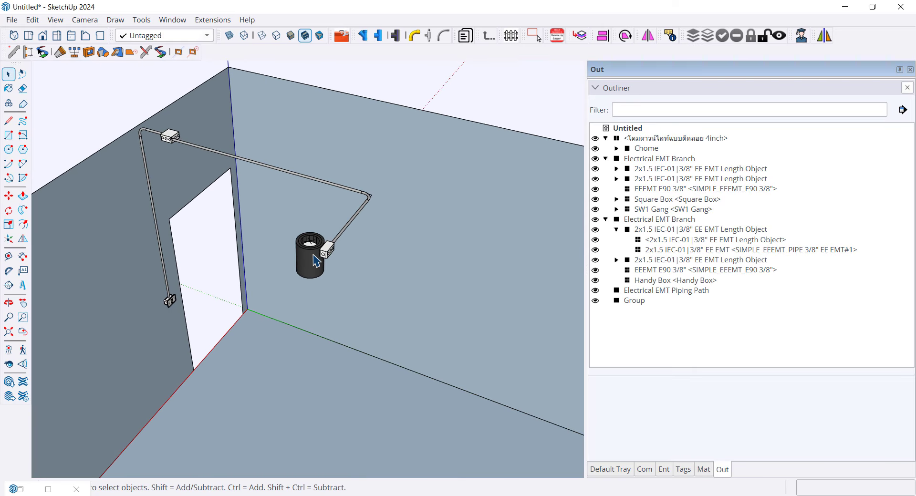
click(308, 270)
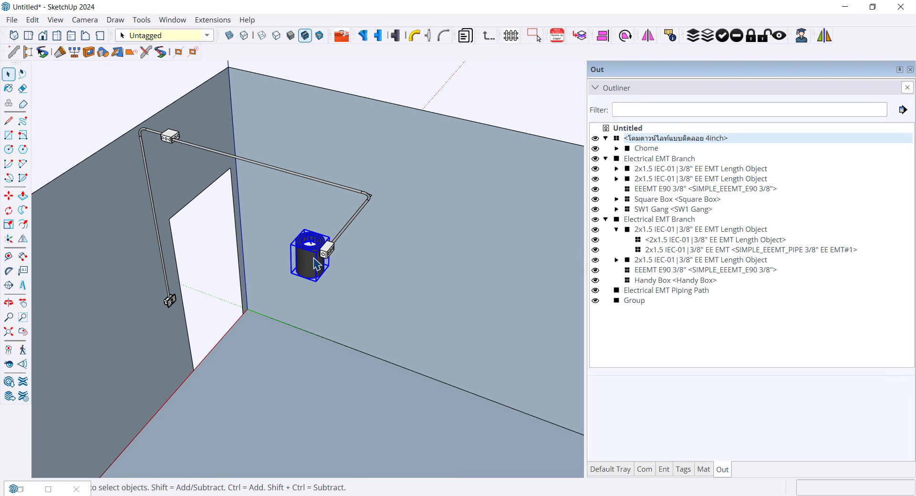
key(Delete)
scroll(315, 265, down, 5)
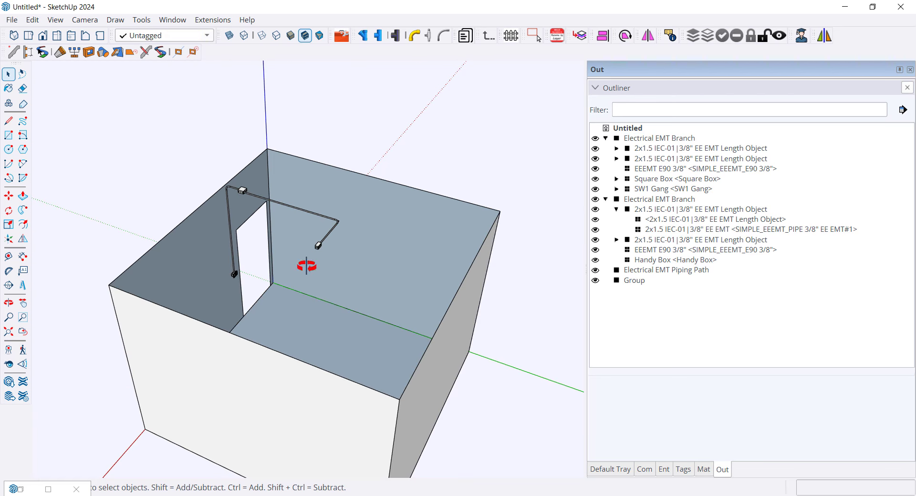
scroll(312, 277, up, 2)
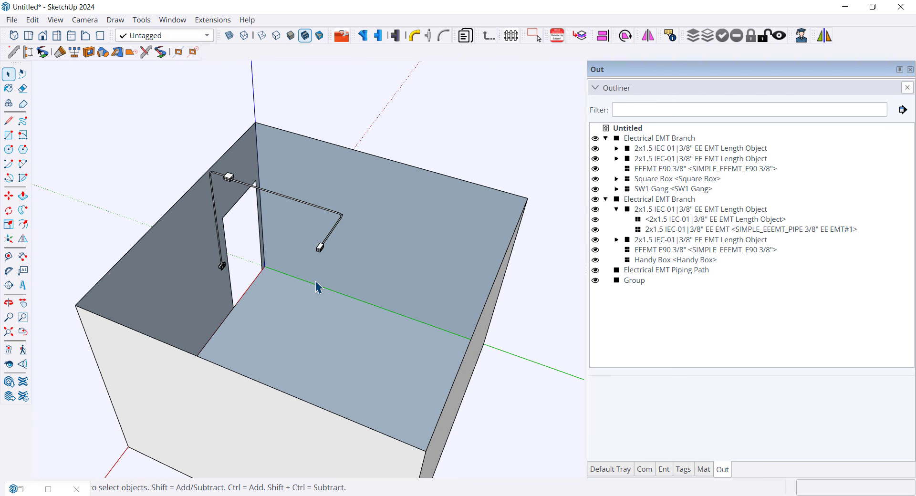
Step: Draw a rectangle on the room floor and make it a group
key(r)
middle_drag(310, 286, 266, 354)
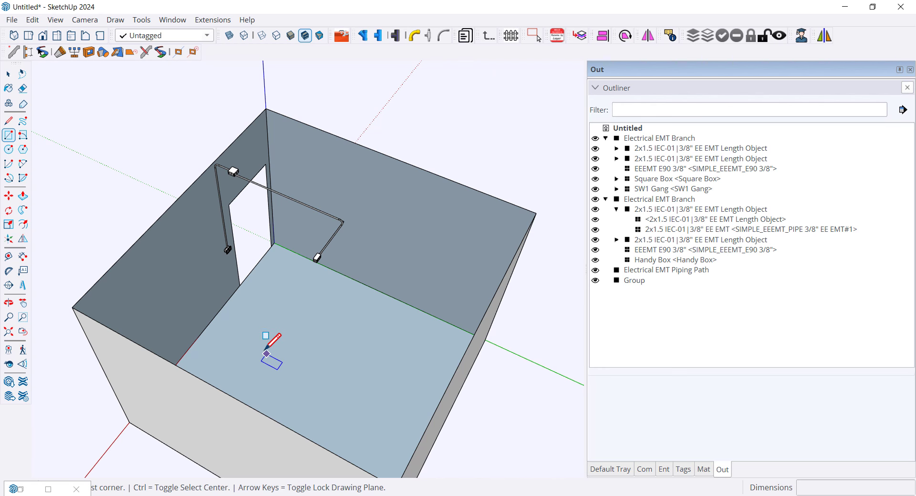
click(263, 349)
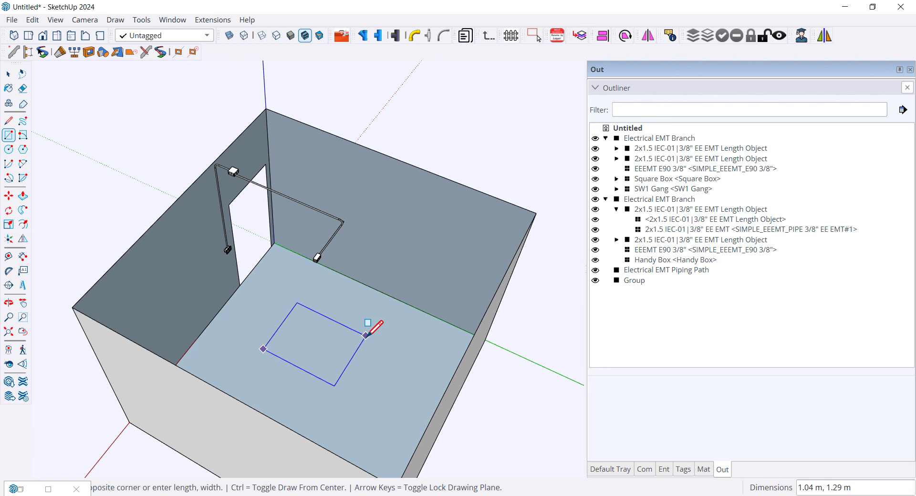
click(366, 336)
key(space)
double_click(334, 348)
key(ctrl+g)
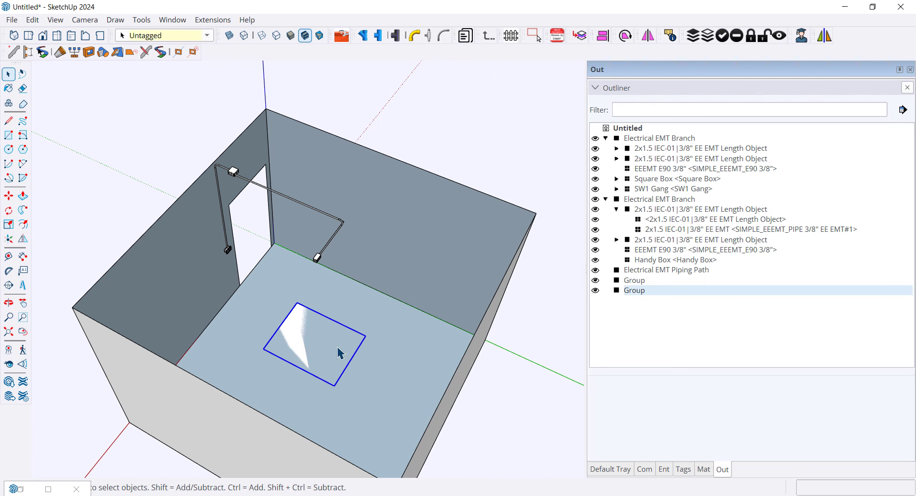
Step: Move the grouped rectangle 2.5 m straight up
key(m)
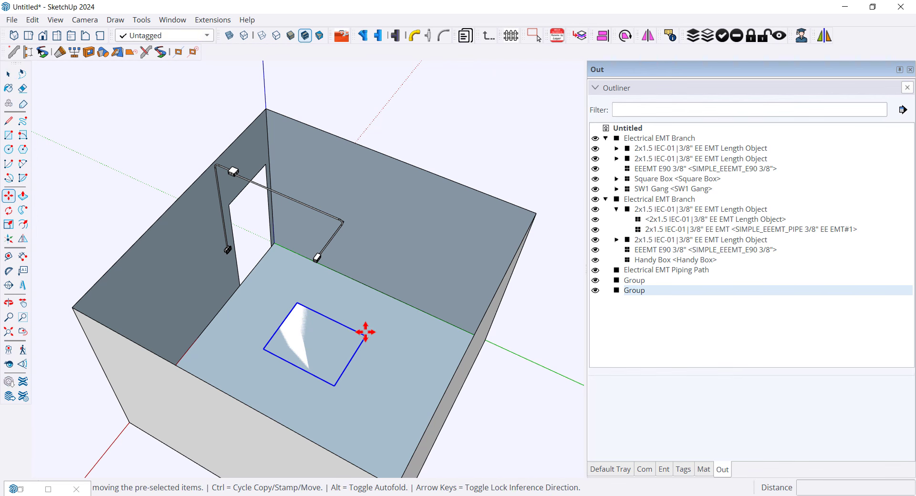
click(365, 332)
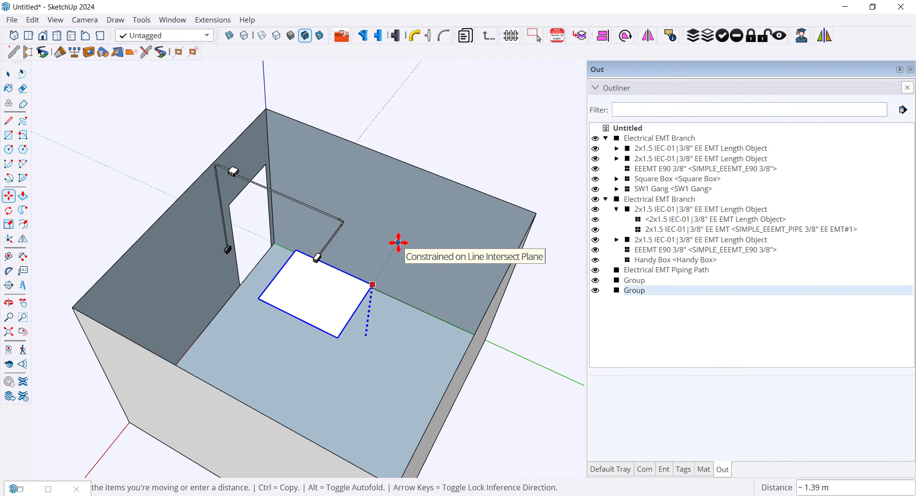
text(2.5m)
key(Return)
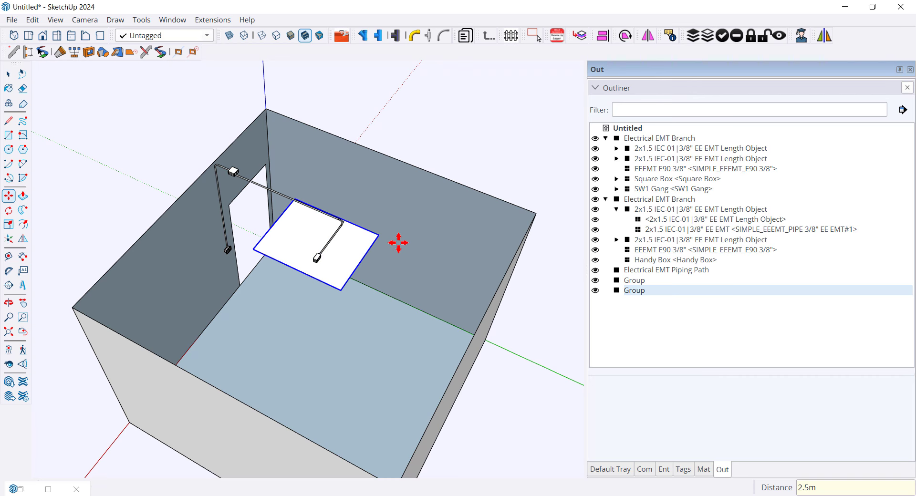
key(space)
Step: Shift the raised plate along the red axis to sit under the conduit run
mouse_move(344, 287)
middle_down()
mouse_move(293, 283)
mouse_move(286, 245)
mouse_move(272, 310)
mouse_move(439, 297)
mouse_move(360, 306)
mouse_move(296, 267)
middle_up()
key(m)
click(343, 311)
click(289, 231)
key(space)
Step: Pick the 4-inch recessed downlight from Smart_Object's Electrical category
click(498, 36)
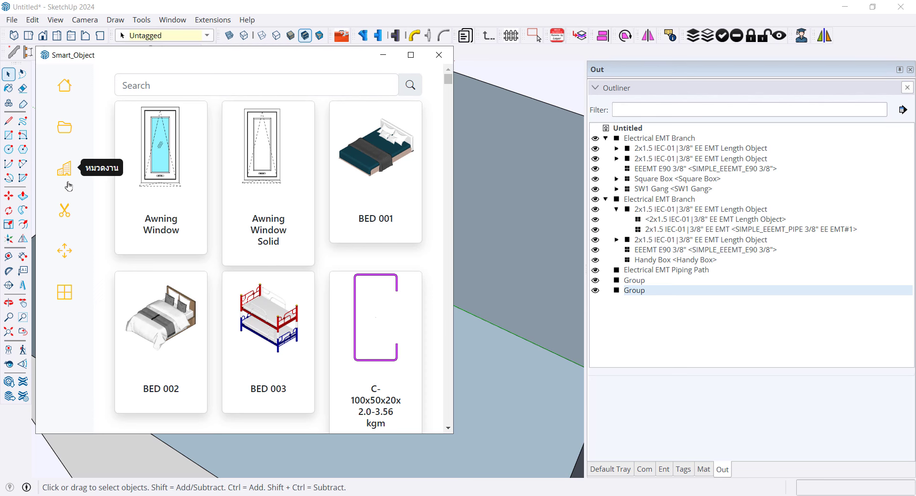
scroll(337, 343, down, 4)
scroll(337, 345, down, 2)
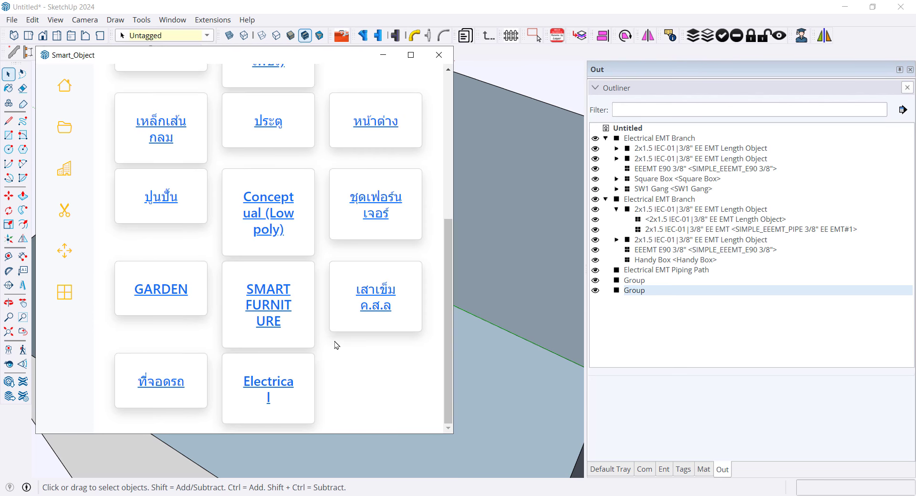
click(287, 399)
scroll(327, 272, down, 3)
scroll(374, 272, down, 5)
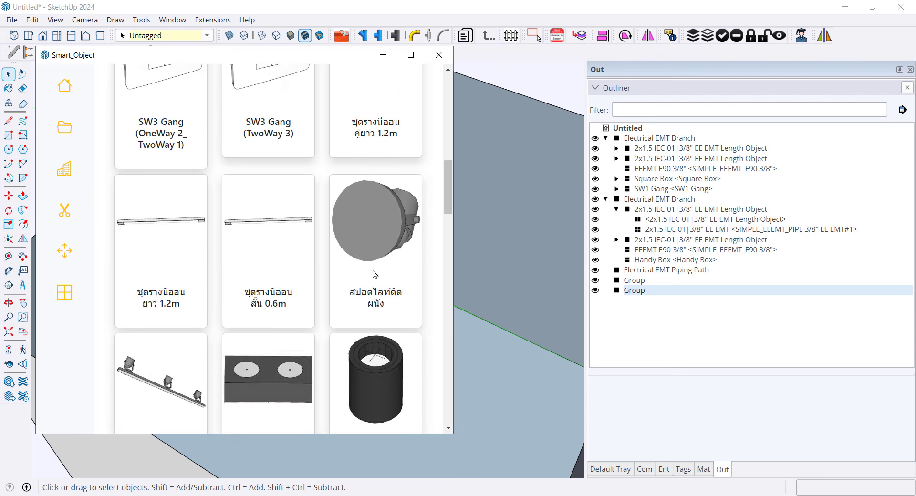
scroll(372, 290, down, 5)
scroll(152, 226, up, 3)
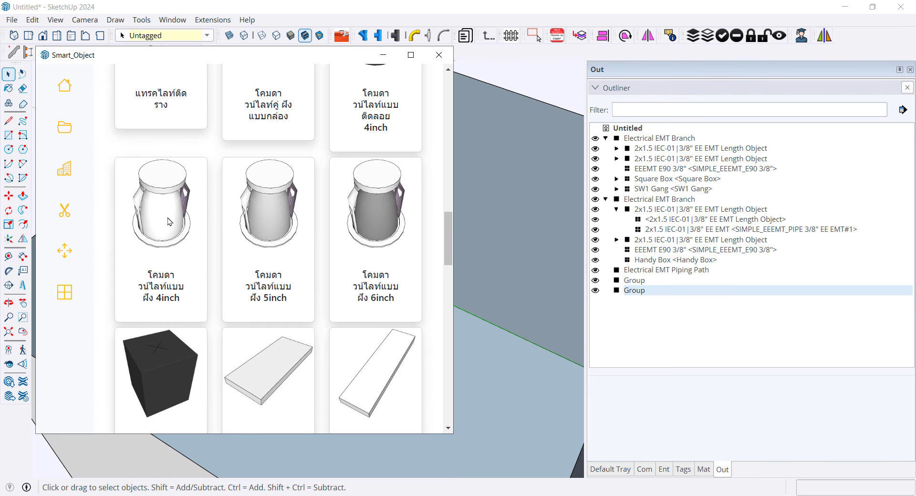
click(355, 278)
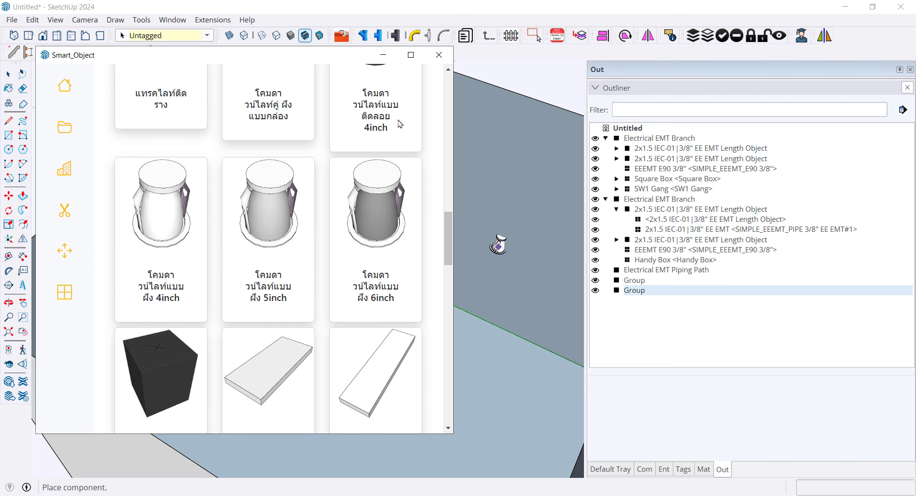
Step: Place the downlight on the white ceiling plate near the junction box
mouse_move(392, 58)
mouse_down()
mouse_move(778, 173)
mouse_move(842, 172)
mouse_up()
scroll(374, 260, up, 3)
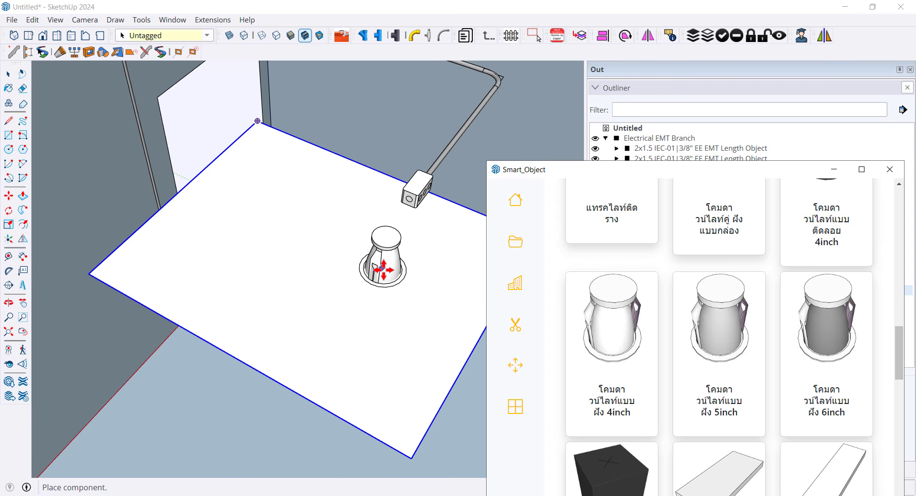
click(369, 271)
middle_drag(364, 268, 356, 239)
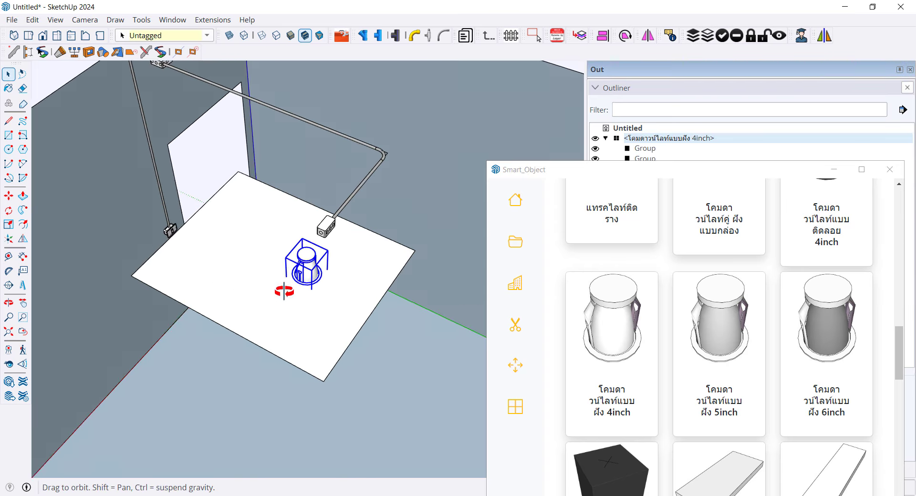
Step: Draw a line path from the junction box knockout centre across and down to the downlight
key(l)
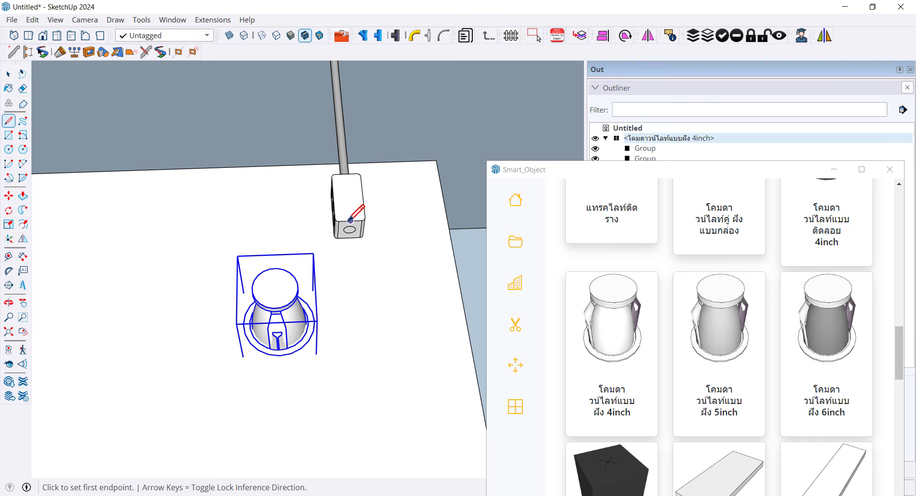
middle_drag(343, 208, 370, 137)
scroll(354, 149, up, 3)
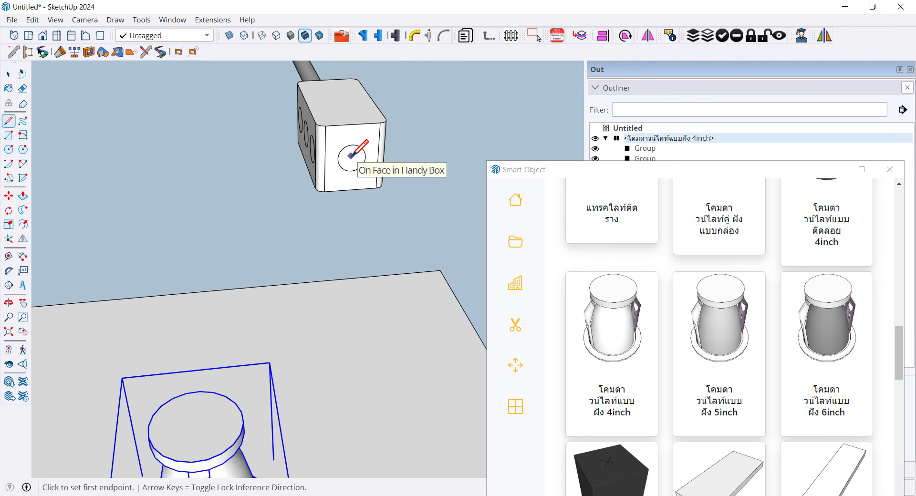
scroll(350, 166, up, 2)
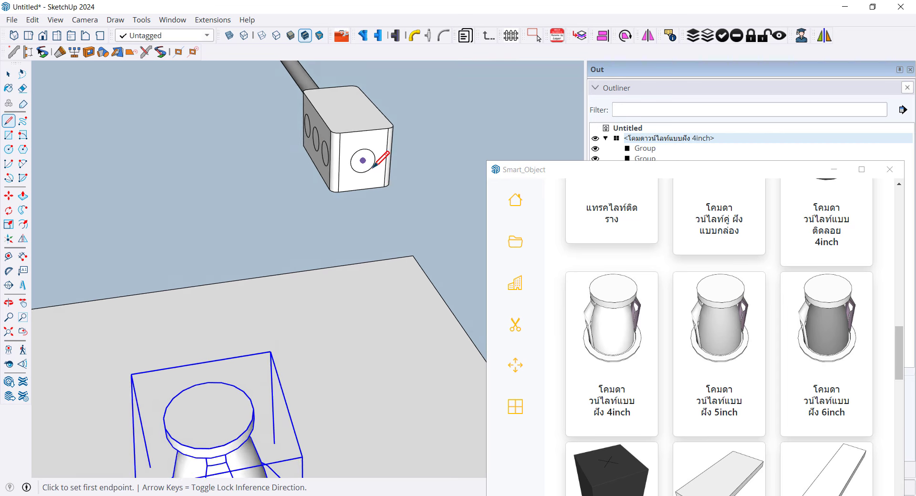
scroll(360, 160, up, 1)
scroll(358, 158, up, 1)
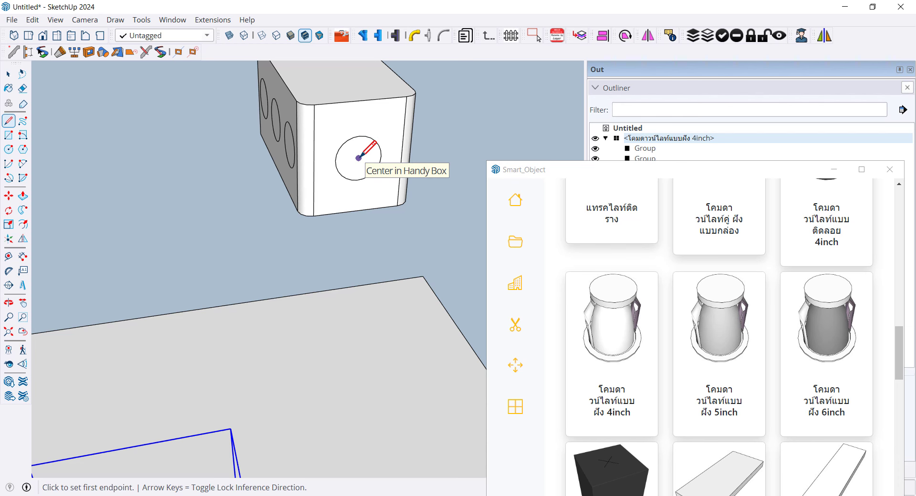
click(359, 158)
mouse_move(351, 194)
middle_down()
mouse_move(378, 200)
mouse_move(321, 155)
middle_up()
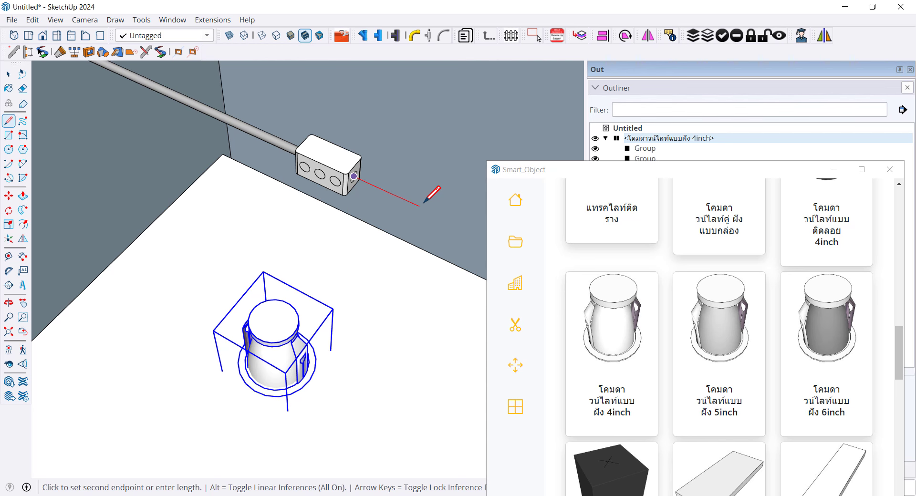
click(435, 214)
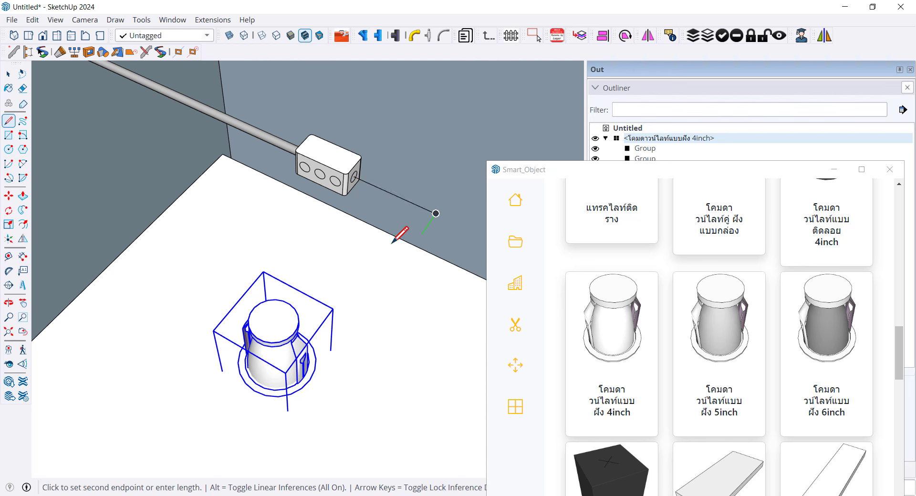
click(377, 298)
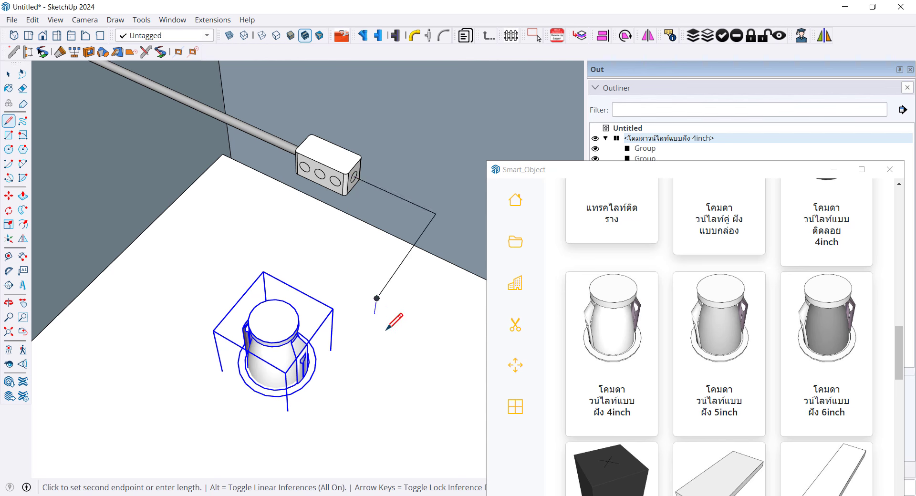
click(364, 381)
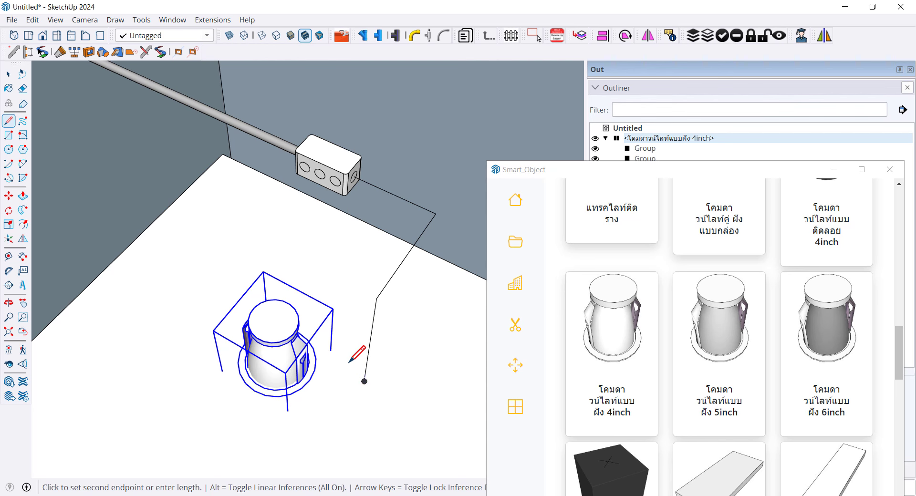
click(316, 359)
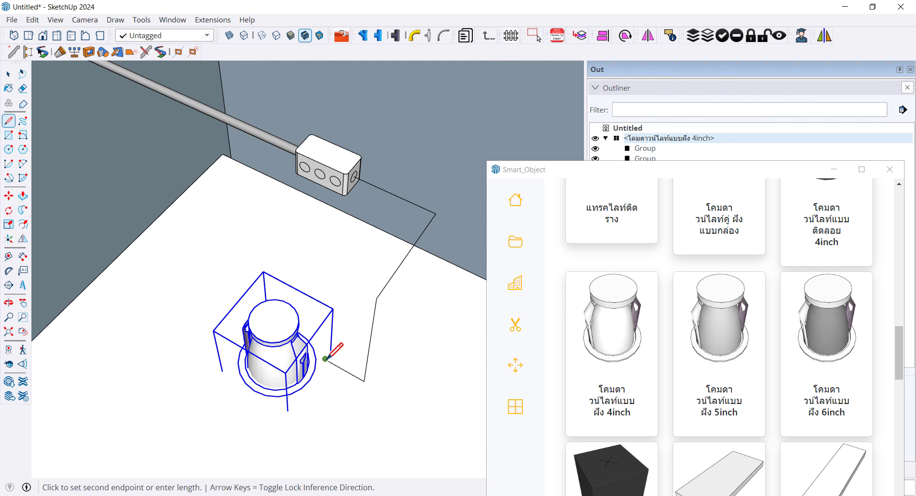
mouse_move(328, 351)
middle_down()
mouse_move(336, 332)
mouse_move(352, 379)
middle_up()
key(space)
Step: Draw a second line straight down connecting to the downlight base
scroll(337, 331, down, 3)
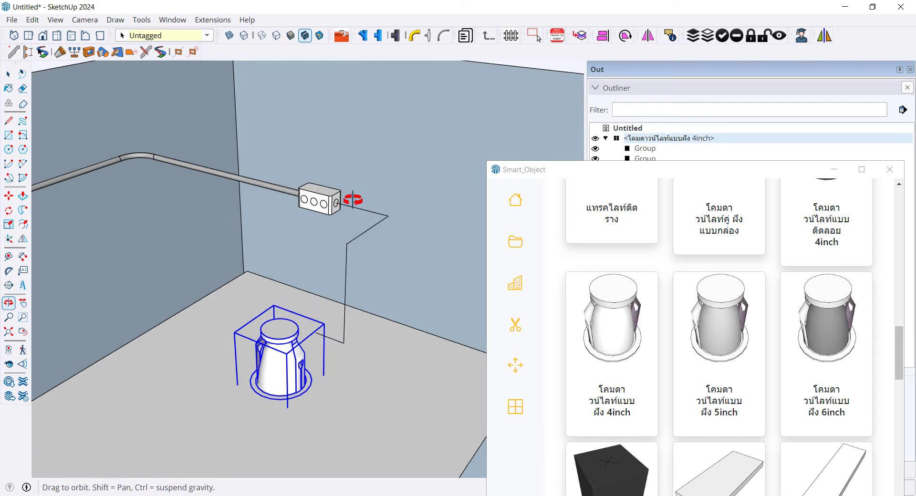
click(348, 352)
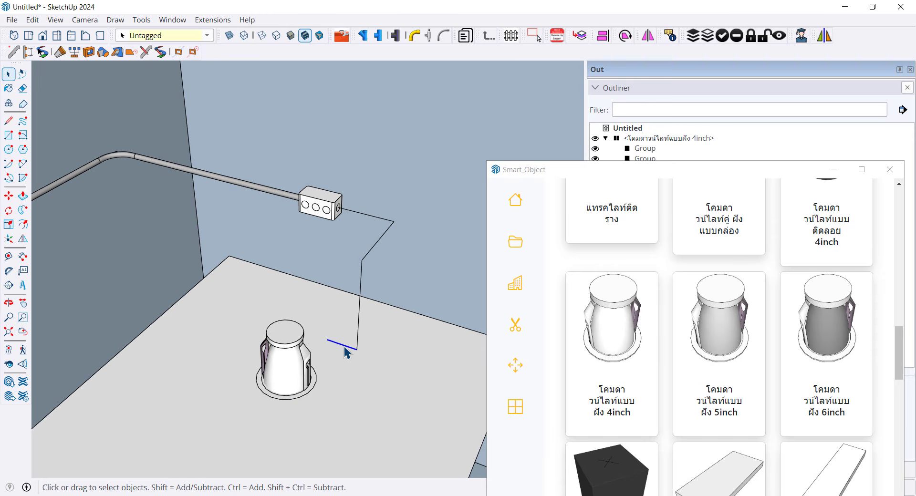
key(l)
click(327, 339)
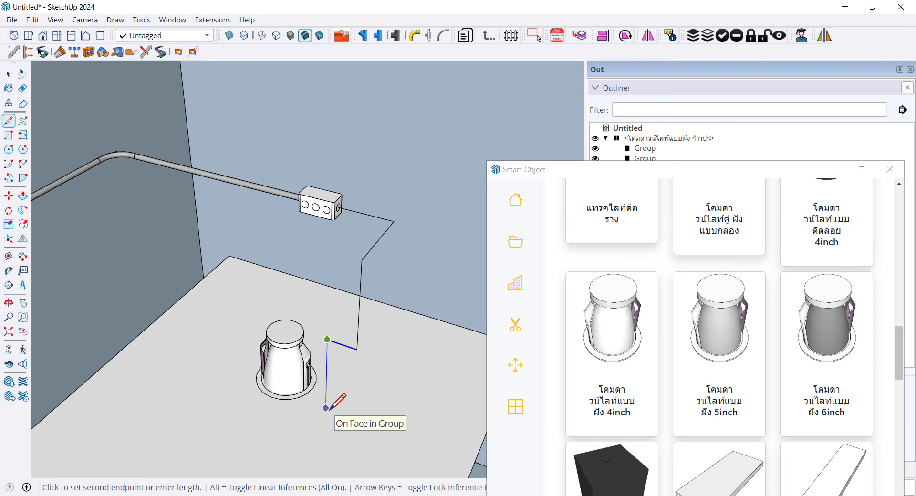
click(325, 408)
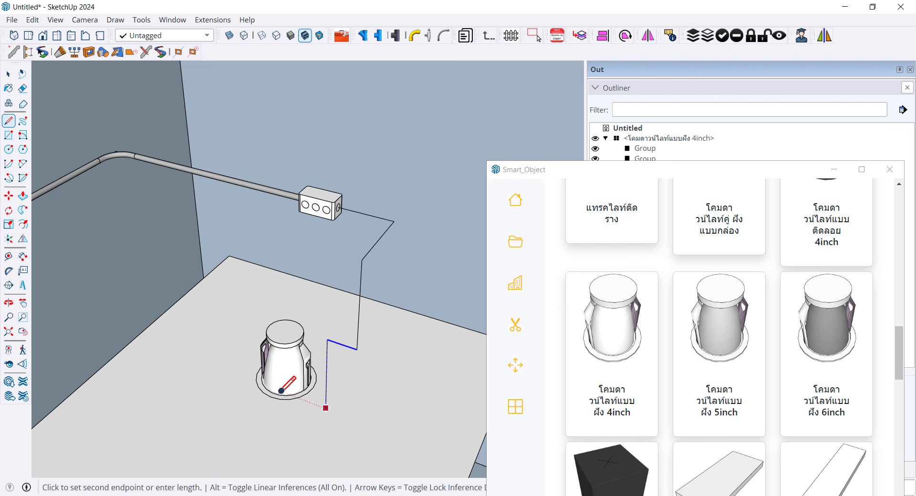
click(299, 397)
key(space)
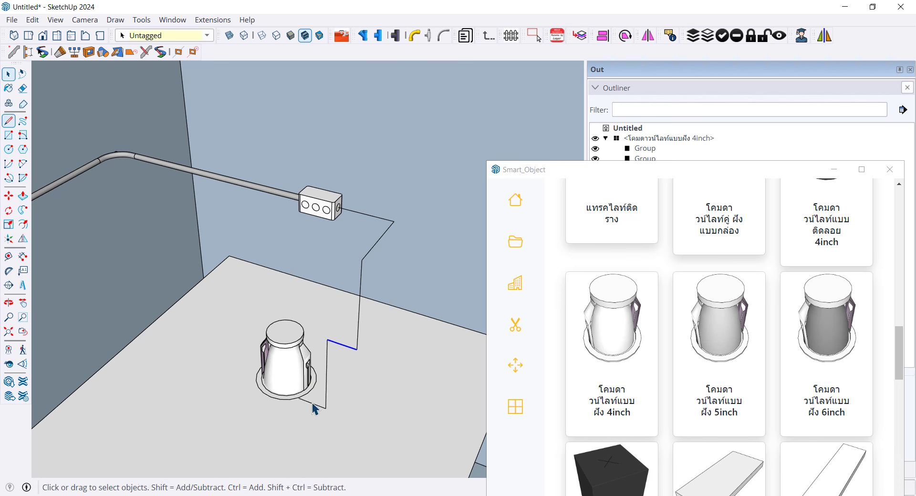
Step: Round the path's lower and upper corners with arcs, redoing one misplaced bend
key(a)
scroll(308, 403, up, 2)
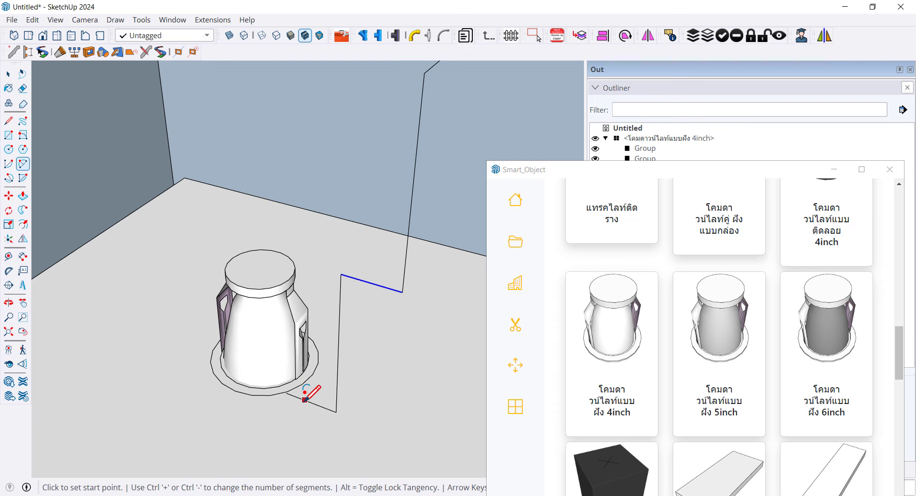
click(304, 400)
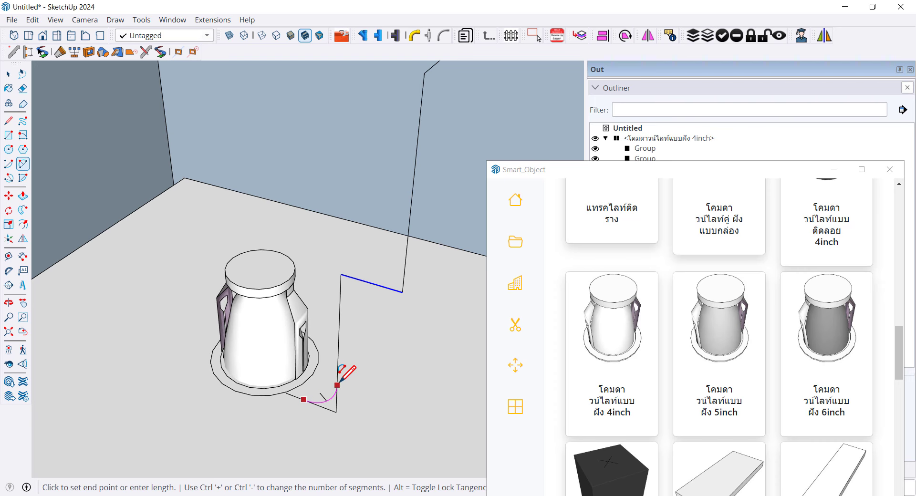
click(338, 382)
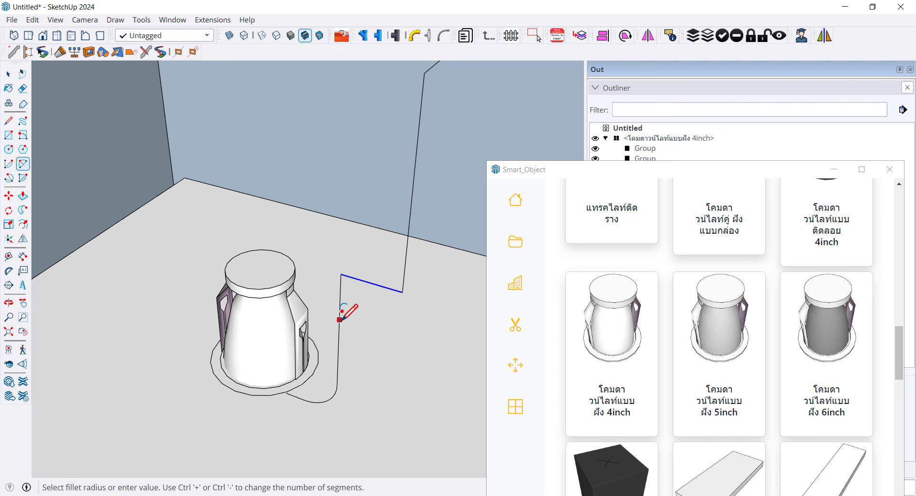
click(339, 320)
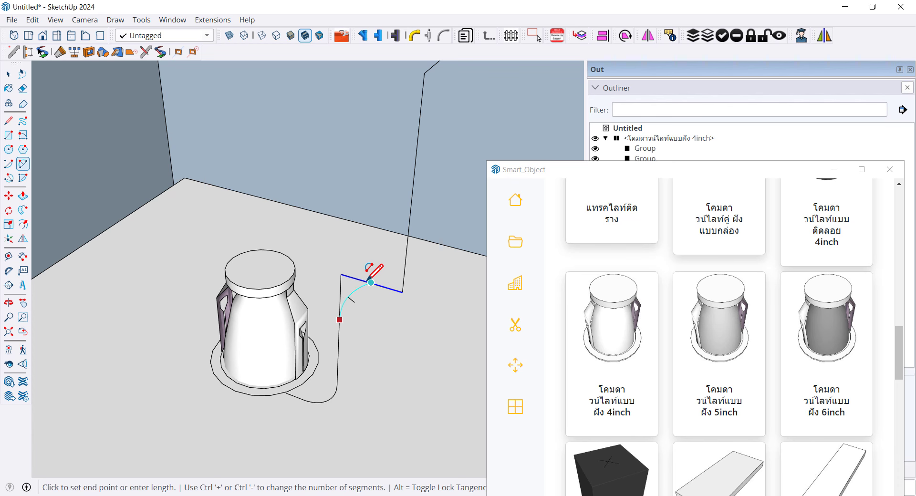
click(371, 283)
key(ctrl+z)
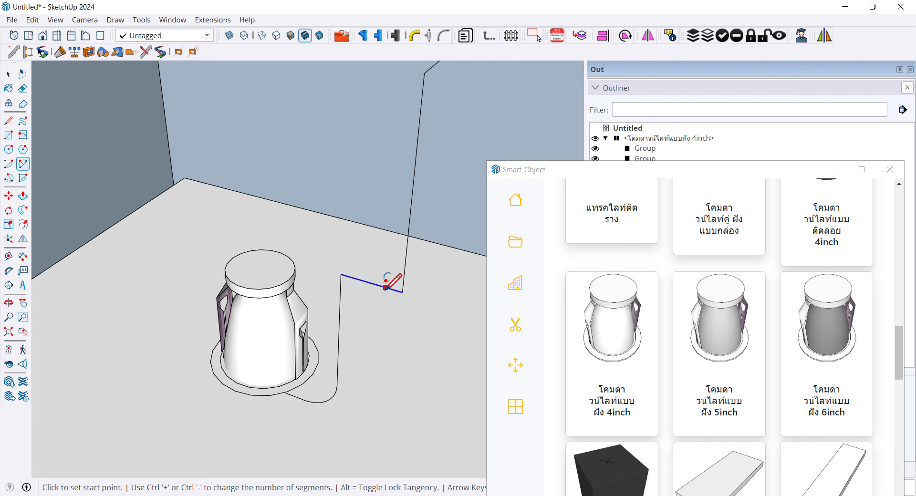
scroll(388, 282, up, 2)
click(312, 298)
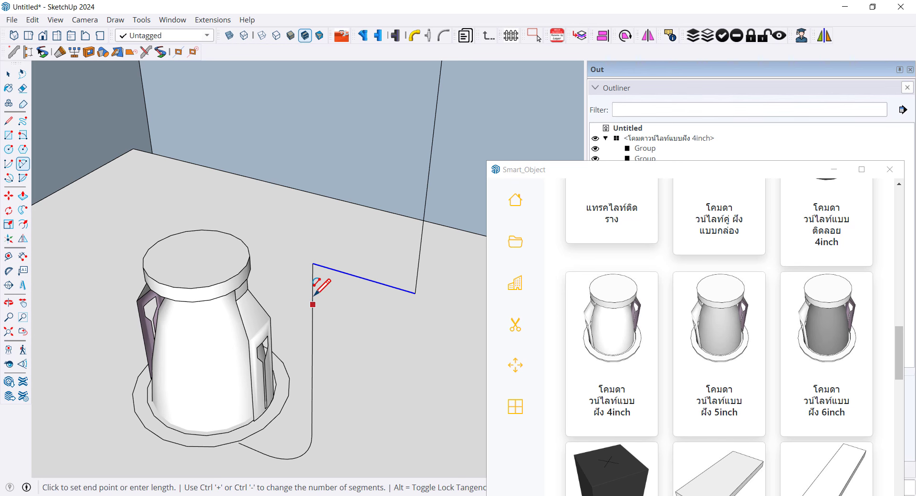
click(402, 289)
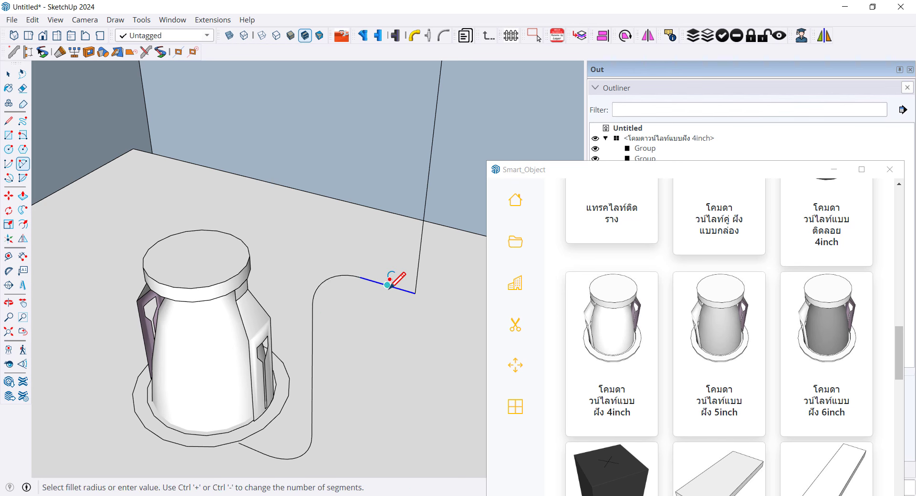
Step: Round the remaining wire corners up to the wall box with arcs
click(387, 285)
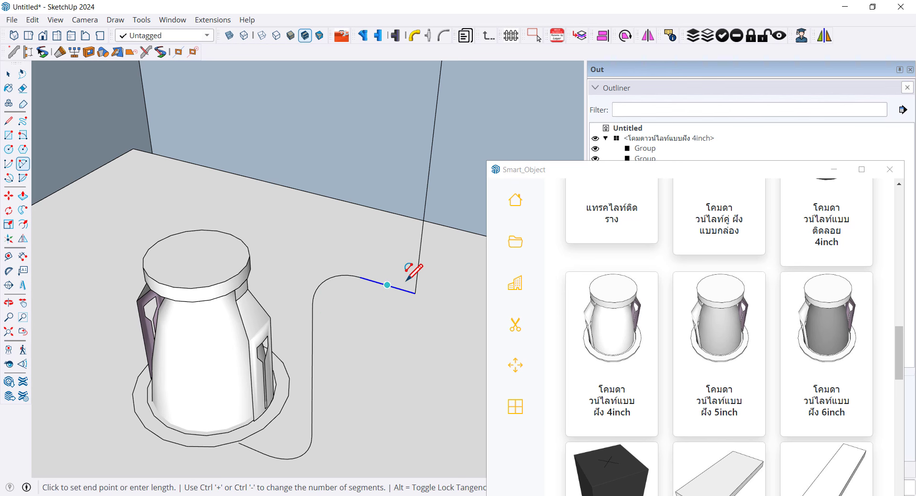
click(420, 256)
scroll(411, 267, down, 2)
scroll(380, 236, down, 3)
scroll(379, 241, up, 2)
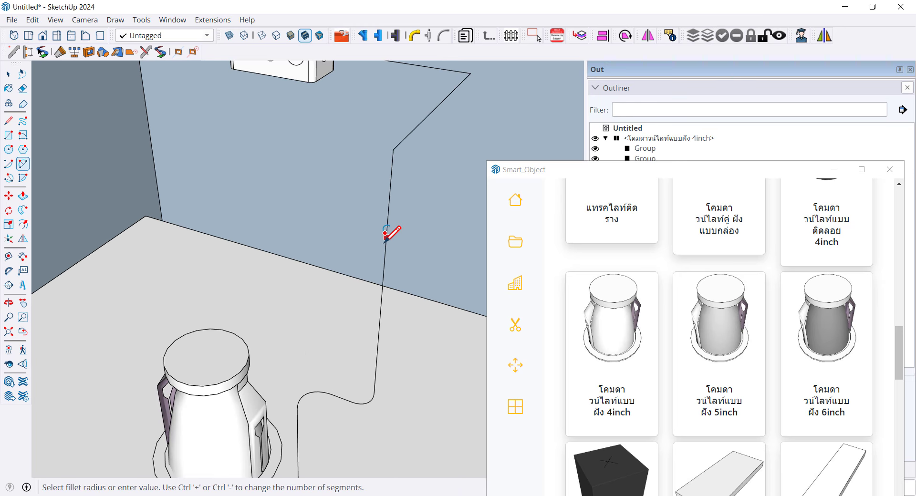
mouse_move(392, 235)
middle_down()
mouse_move(143, 253)
mouse_move(298, 266)
middle_up()
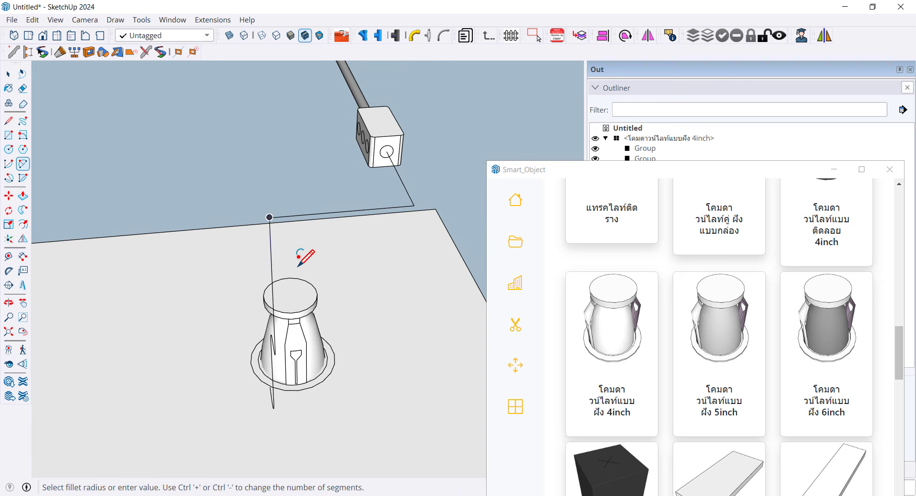
click(271, 259)
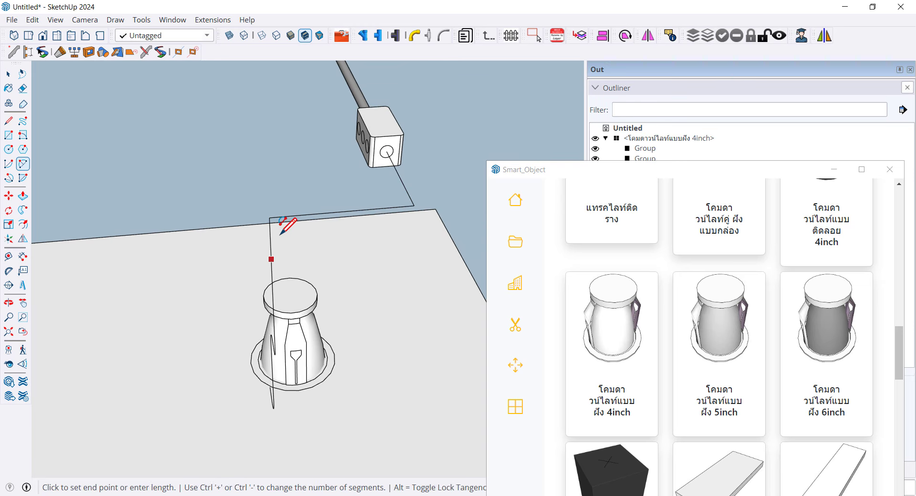
click(330, 212)
click(368, 209)
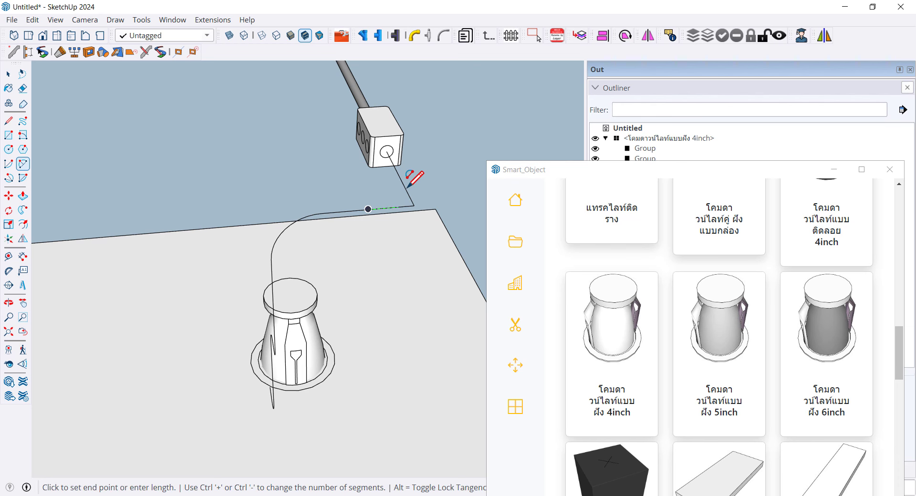
click(387, 154)
key(space)
scroll(328, 228, down, 2)
Step: Weld the curved wire path's edges into one curve
middle_drag(328, 227, 366, 177)
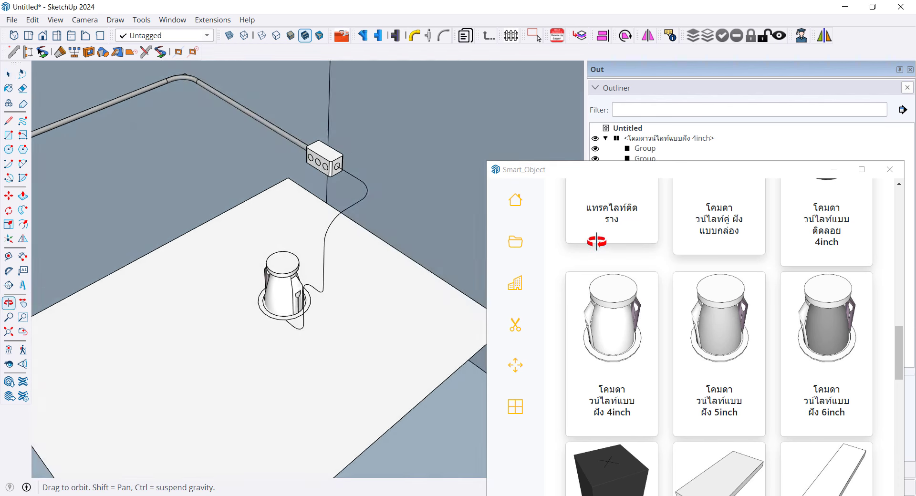
click(338, 174)
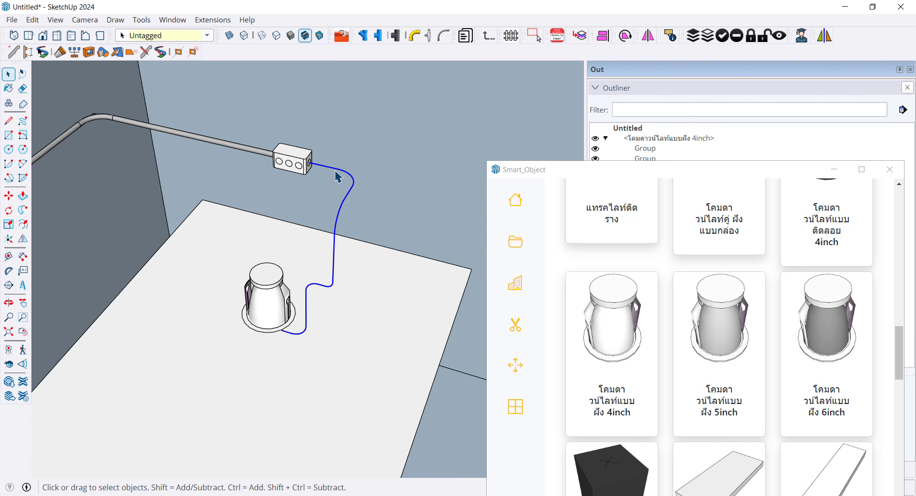
right_click(338, 176)
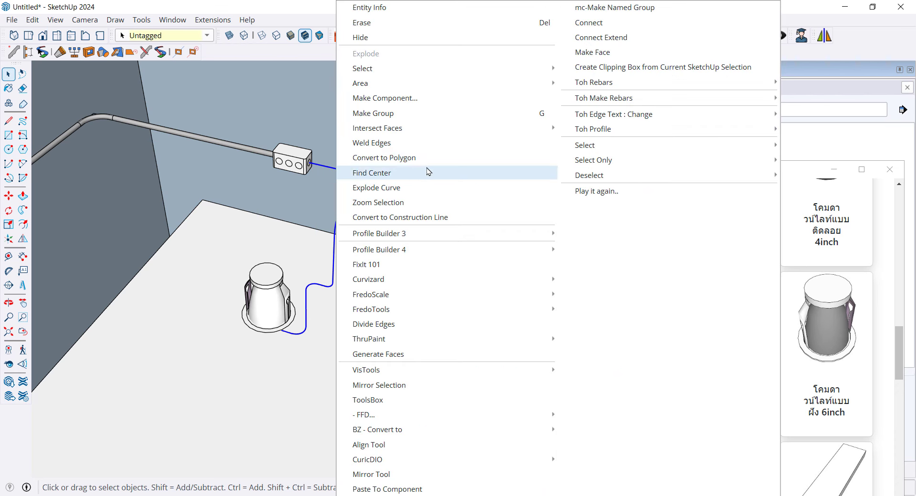
click(391, 143)
scroll(326, 203, down, 3)
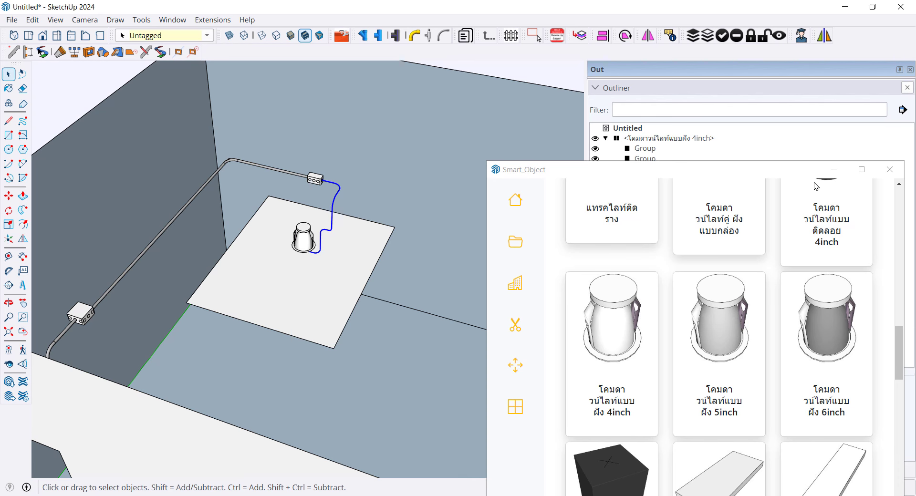
Step: Close the Smart_Object library and open the QPipe Electrical EMT dialog
click(889, 170)
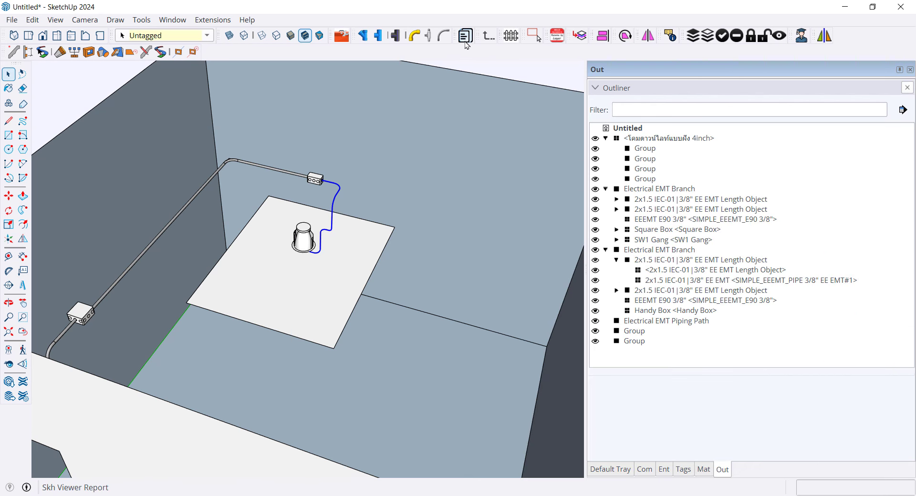
click(443, 37)
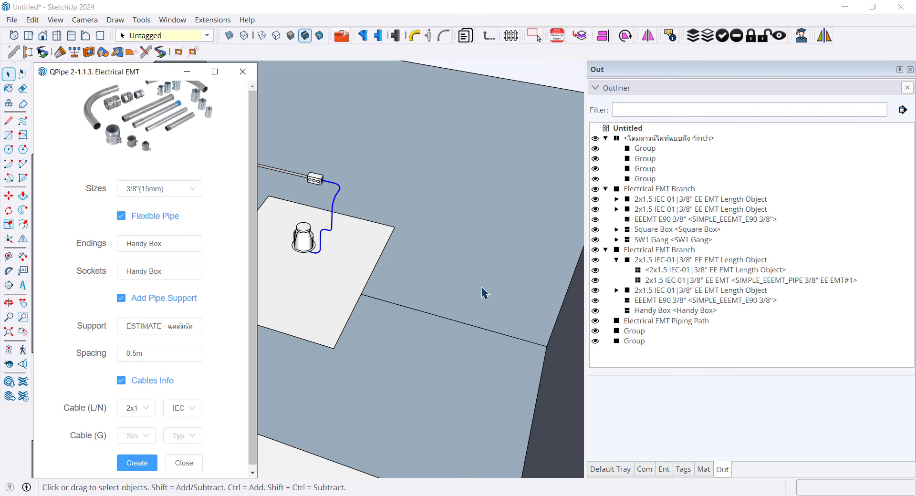
scroll(417, 255, down, 3)
scroll(418, 231, up, 3)
scroll(417, 231, up, 2)
Step: Make the welded wire a group via Edit > Make Group
right_click(418, 231)
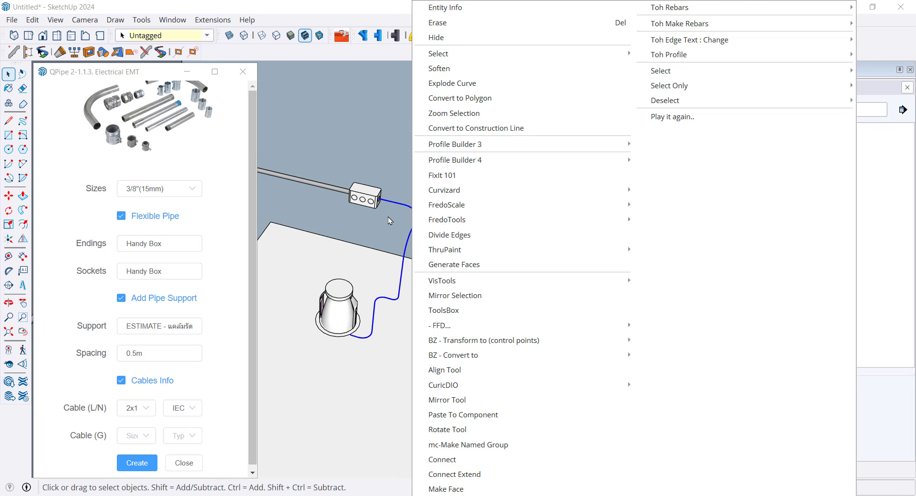
click(410, 246)
right_click(409, 247)
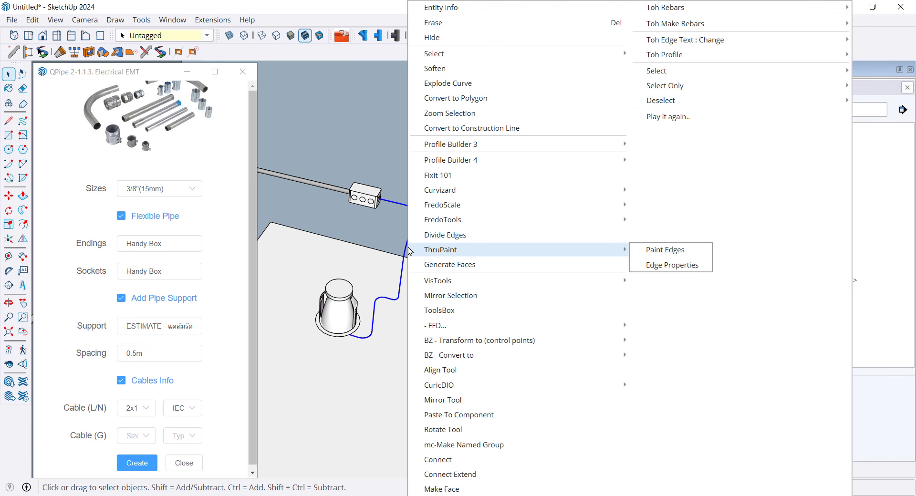
mouse_move(444, 249)
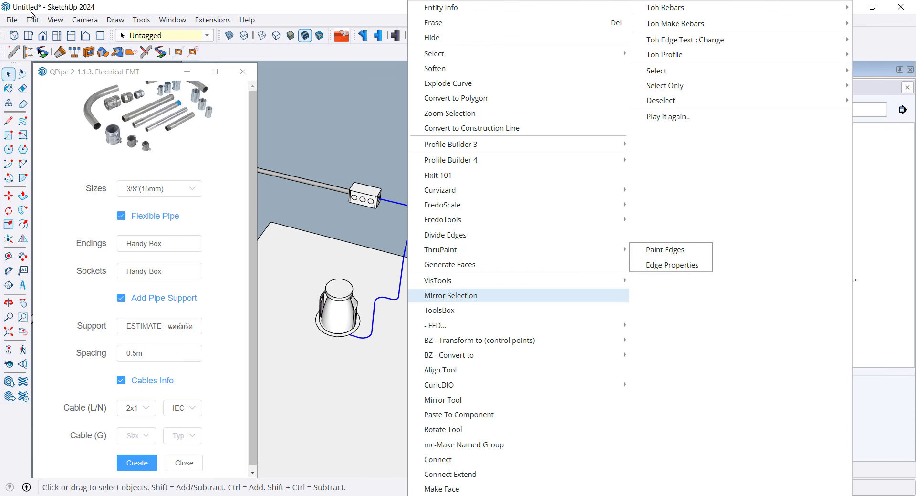
click(34, 20)
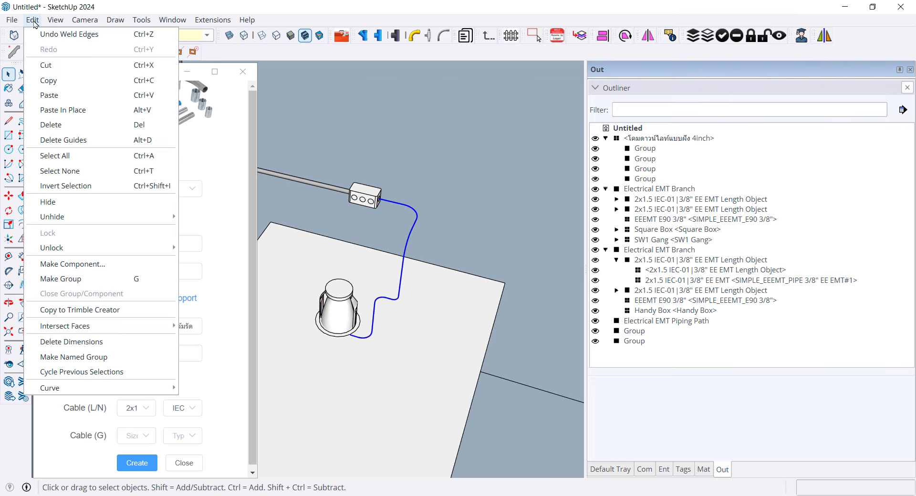
click(86, 285)
Step: Create the flexible 3/8" EMT conduit along the wire with pipe supports off and endings NONE
middle_drag(334, 286, 272, 296)
scroll(357, 295, up, 3)
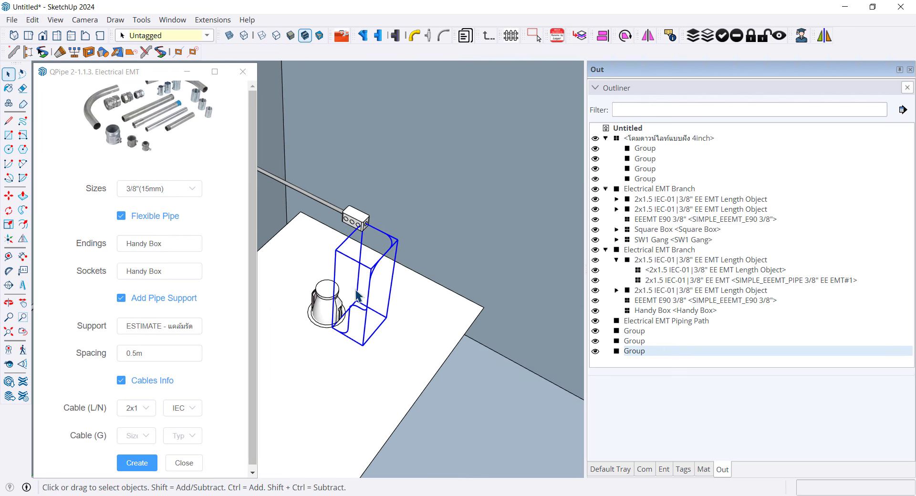
middle_drag(357, 296, 409, 282)
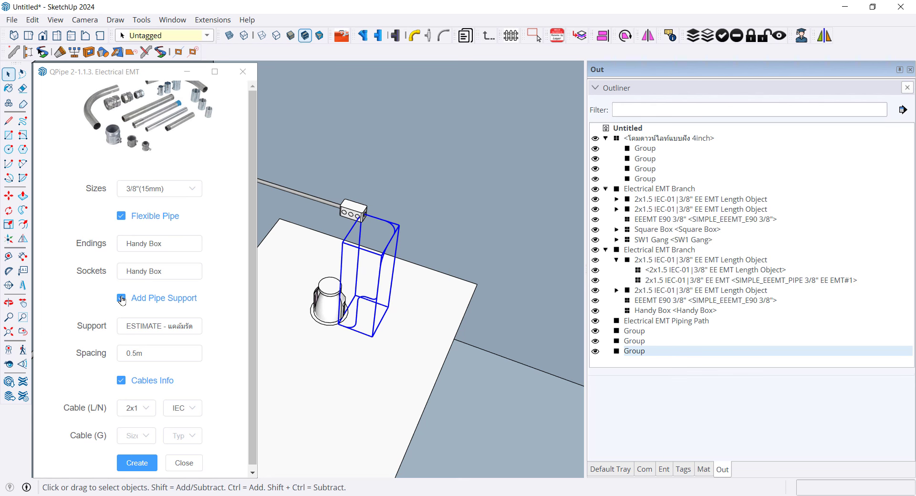
click(121, 299)
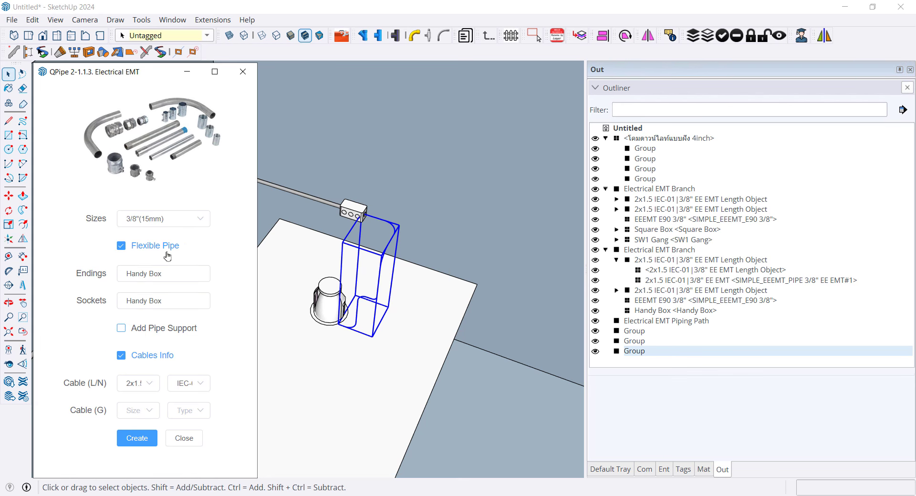
click(137, 439)
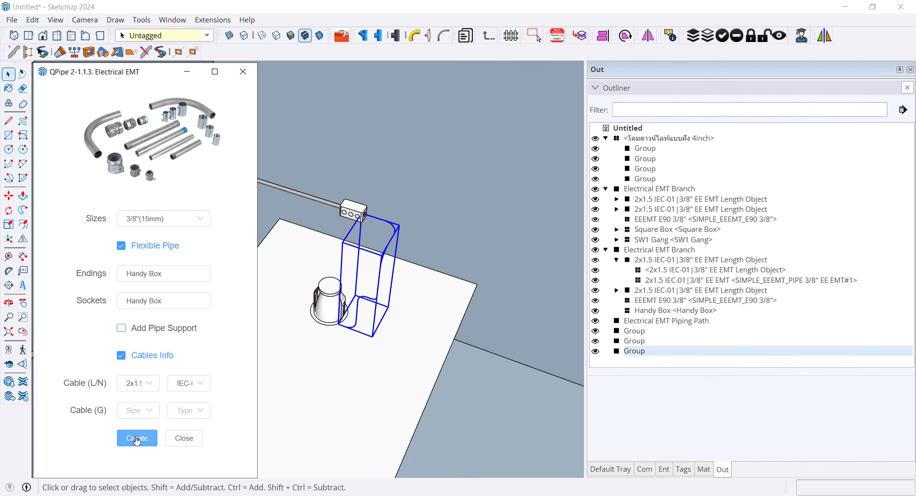
click(154, 274)
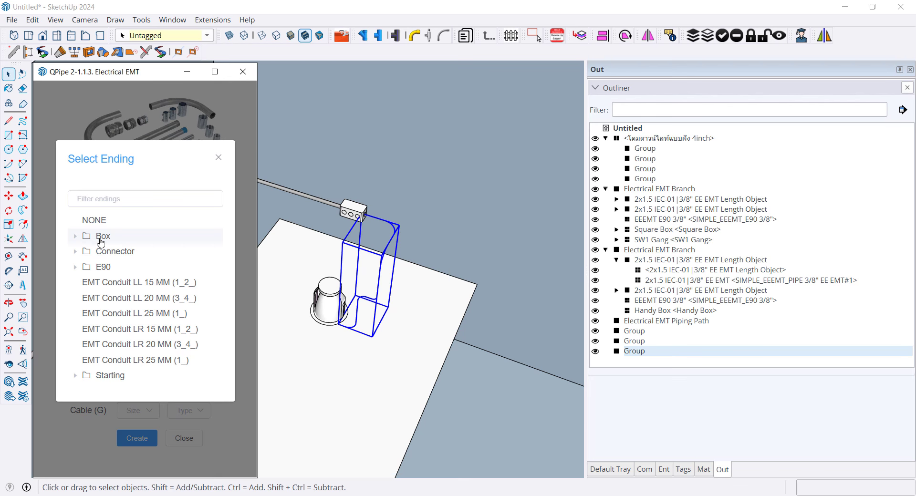
click(94, 220)
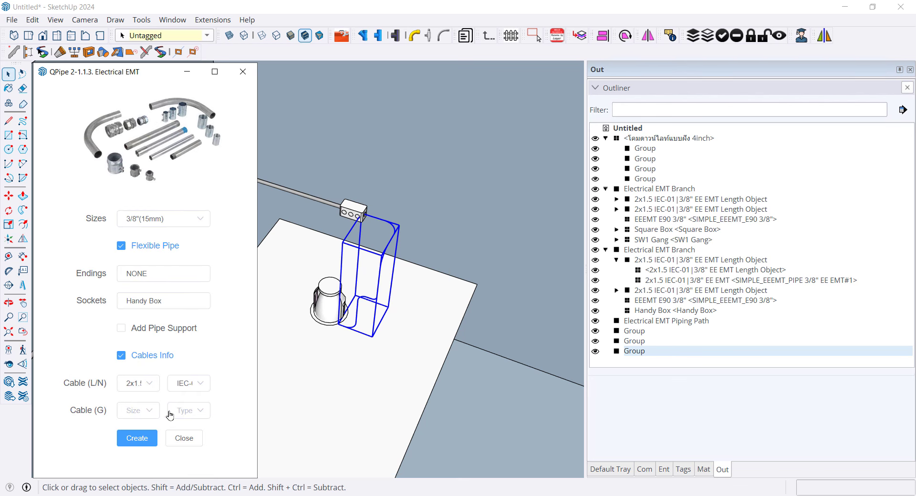
click(137, 440)
Step: Inspect the new flexible conduit from above and minimize the QPipe dialog
scroll(378, 292, up, 3)
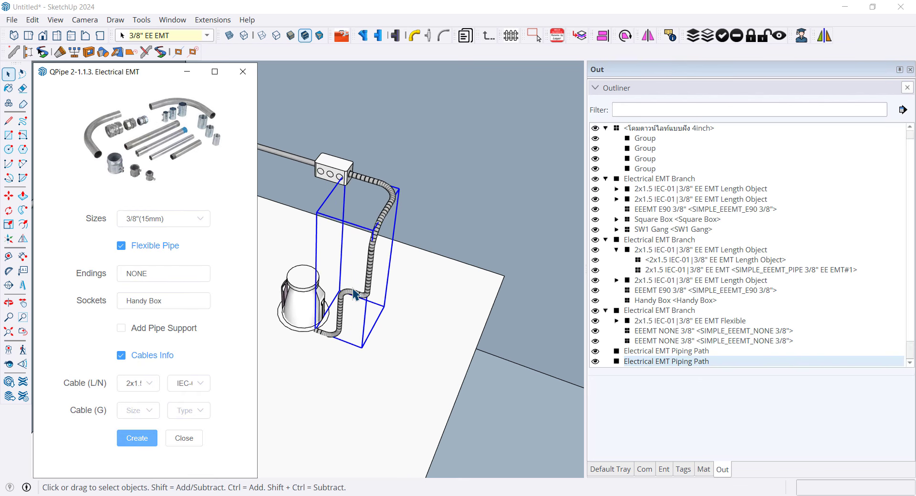
mouse_move(379, 292)
middle_down()
mouse_move(566, 286)
mouse_move(453, 328)
middle_up()
scroll(453, 328, down, 2)
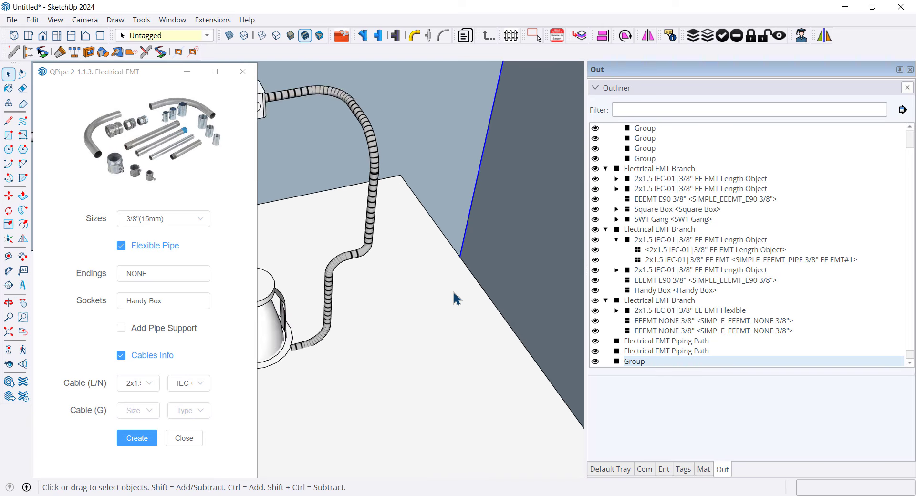
scroll(454, 329, down, 2)
mouse_move(409, 222)
middle_down()
mouse_move(307, 265)
mouse_move(446, 323)
middle_up()
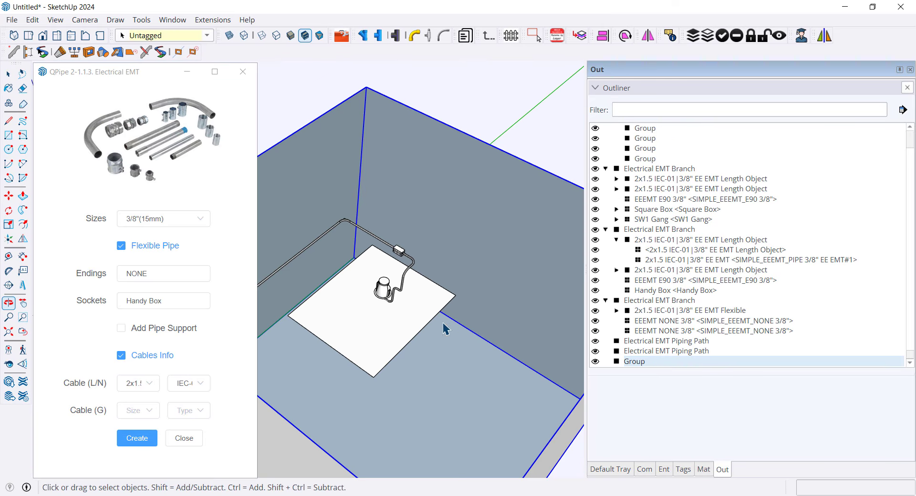
scroll(445, 323, up, 2)
click(187, 73)
scroll(379, 214, down, 3)
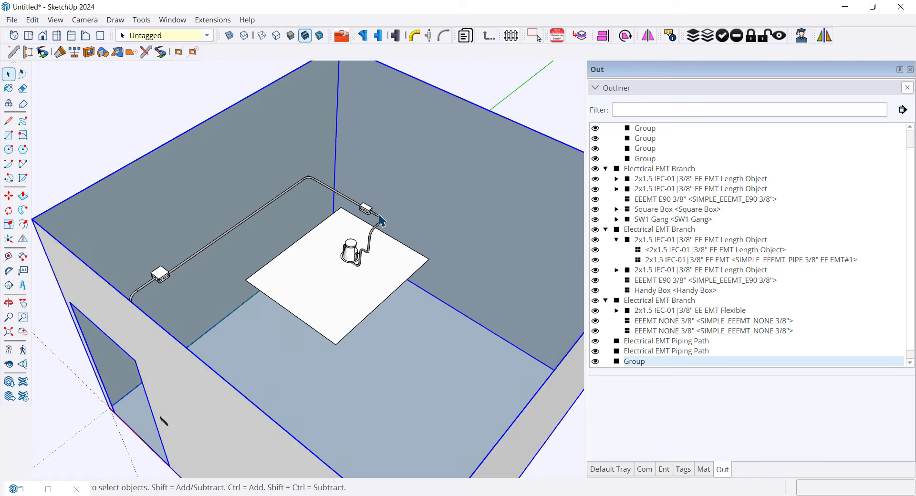
Step: Clear the selection and orbit to a top-down view of the finished conduit run
mouse_move(379, 213)
middle_down()
mouse_move(92, 246)
mouse_move(418, 281)
middle_up()
scroll(418, 281, up, 3)
click(489, 86)
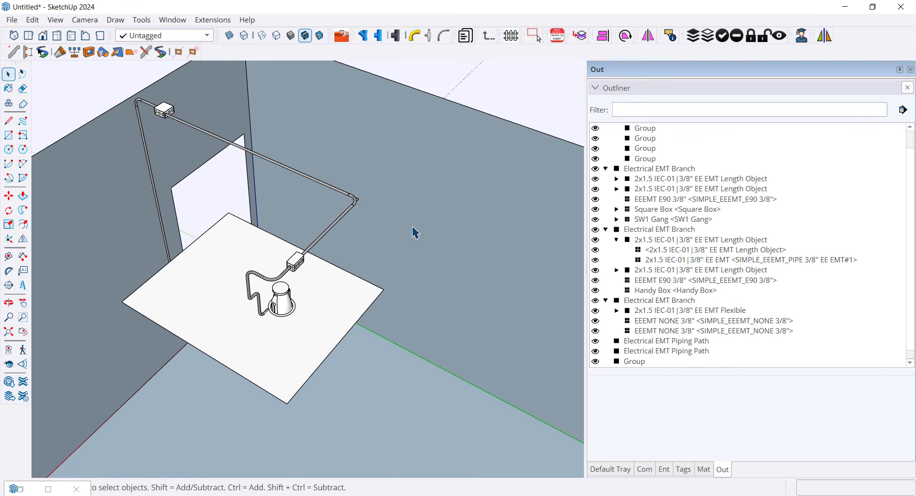
mouse_move(415, 231)
middle_down()
mouse_move(329, 227)
mouse_move(317, 307)
mouse_move(361, 293)
mouse_move(331, 308)
middle_up()
scroll(311, 302, up, 2)
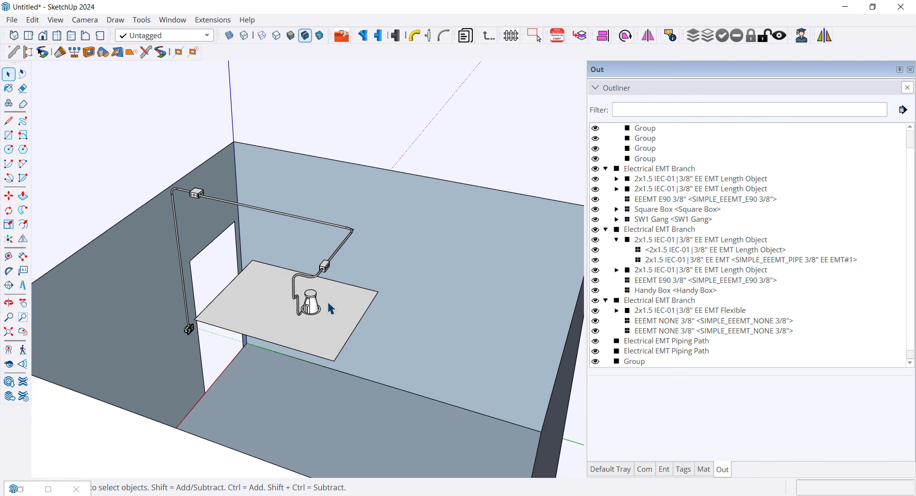
scroll(265, 271, down, 3)
middle_drag(388, 309, 321, 321)
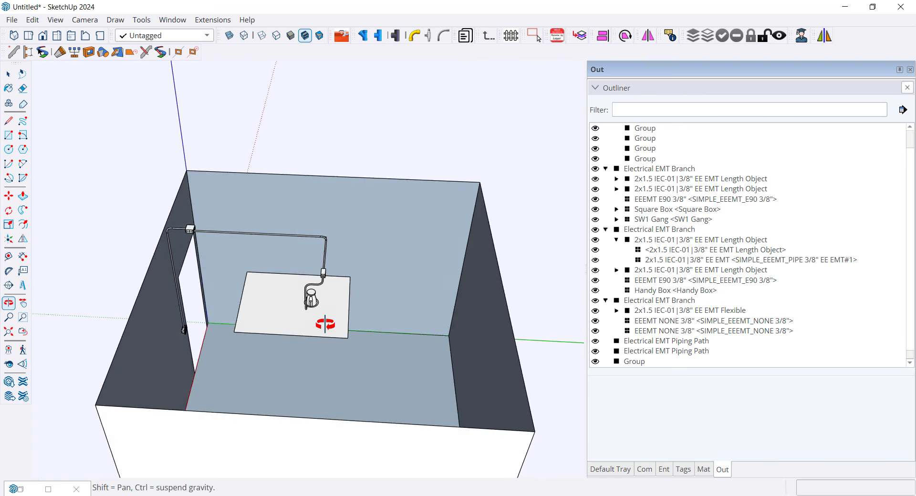
scroll(314, 315, up, 3)
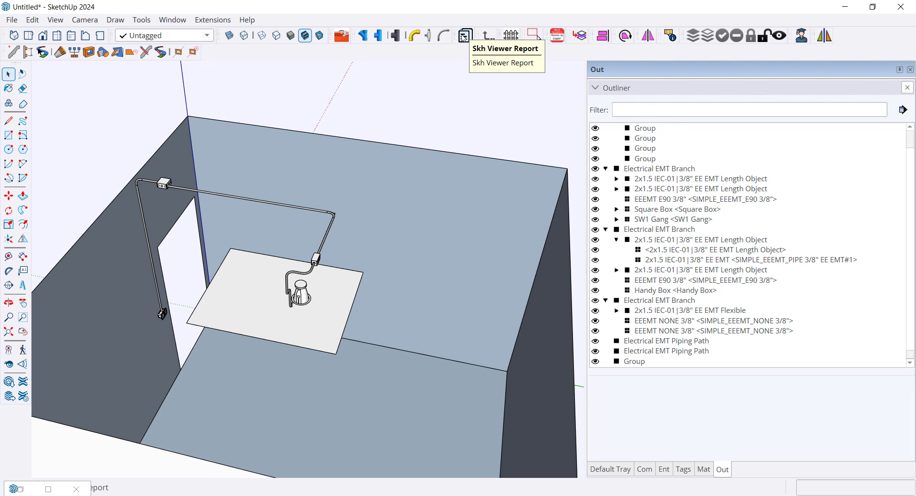
Step: Open the Home Report, resize and reposition it, then reload to tally 4.409 m EMT and 0.896 m flexible conduit
click(464, 36)
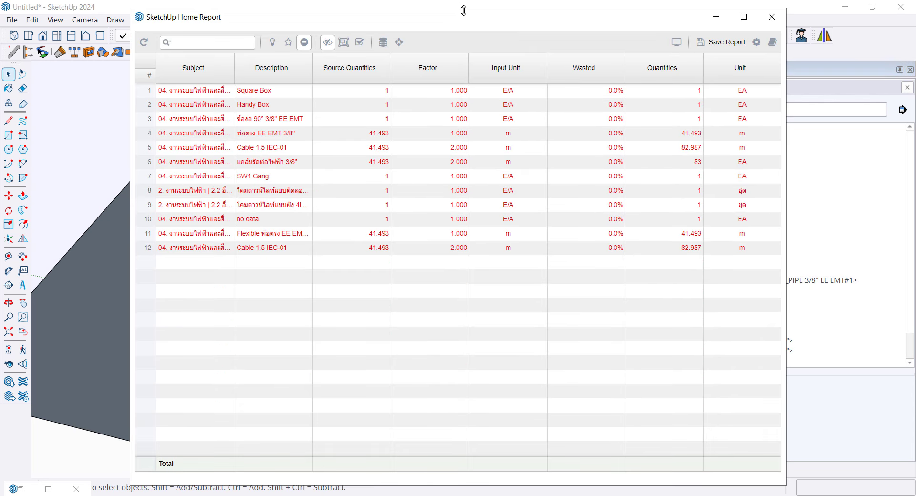
drag(463, 11, 452, 148)
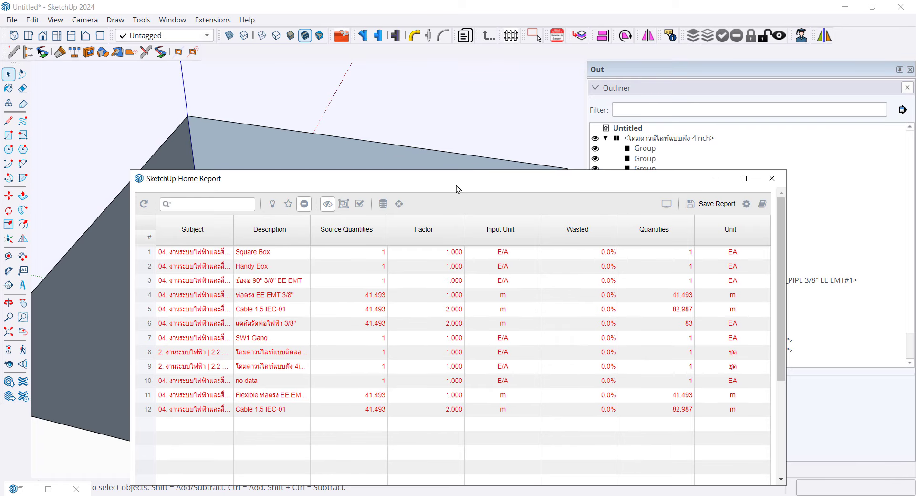
drag(454, 183, 638, 57)
mouse_move(137, 315)
middle_down()
mouse_move(143, 225)
mouse_move(137, 231)
middle_up()
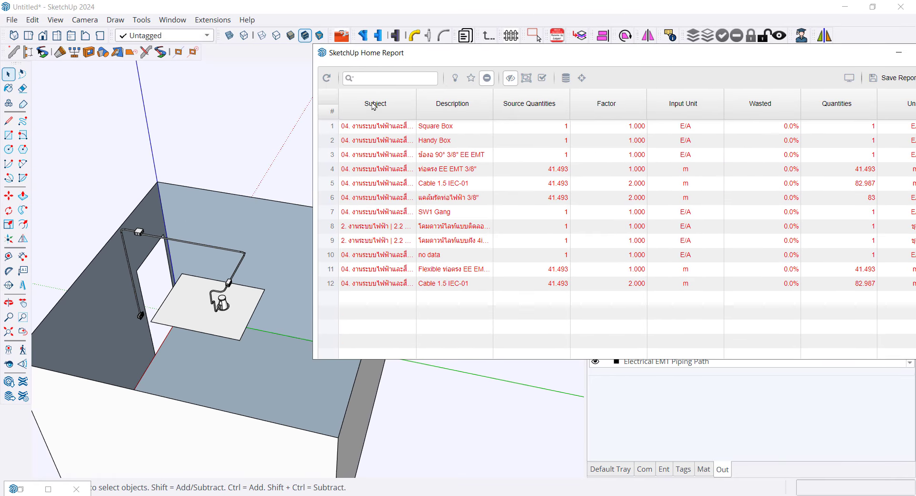
drag(581, 53, 551, 9)
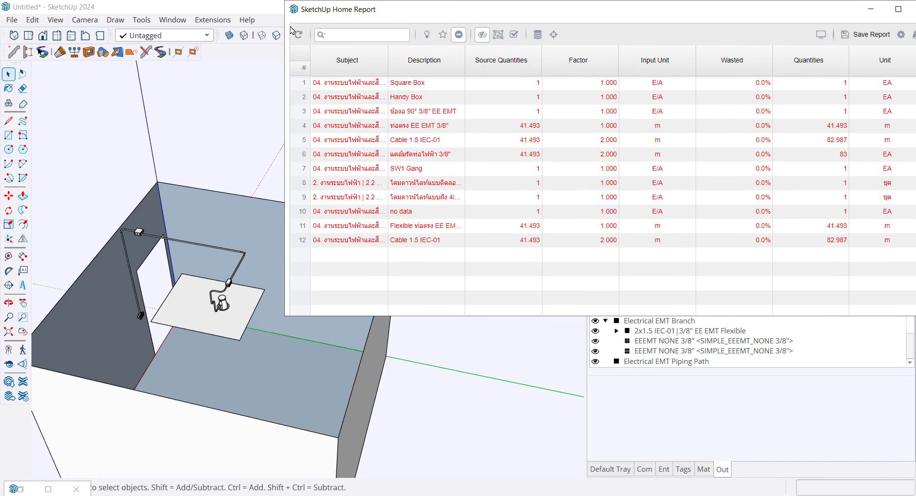
click(299, 34)
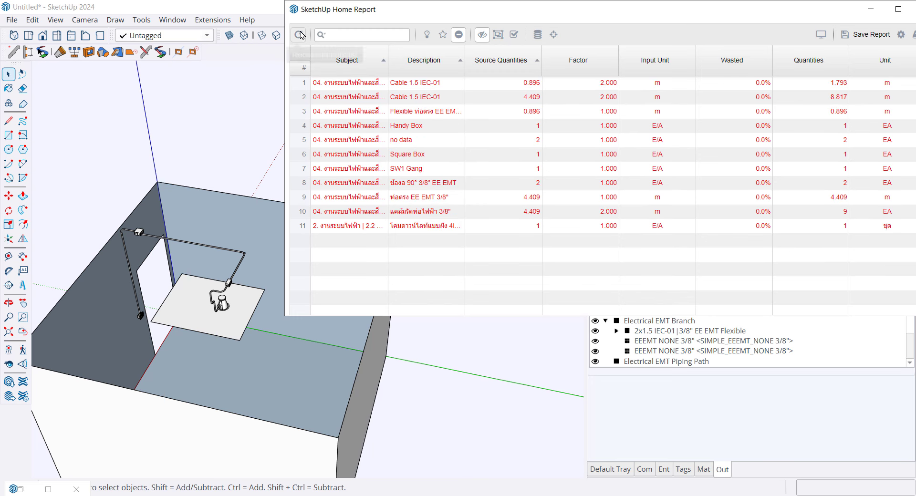
Step: Turn on report highlighting and view the first cable row's objects near the downlight
click(443, 85)
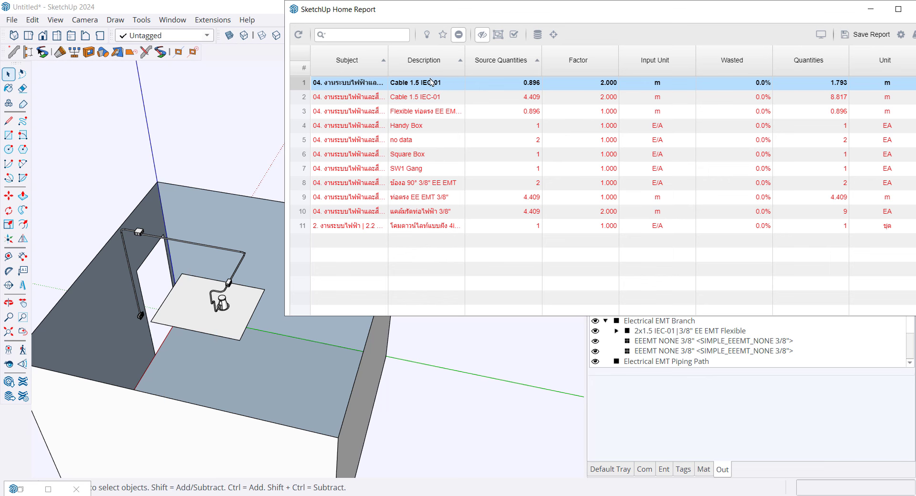
click(427, 34)
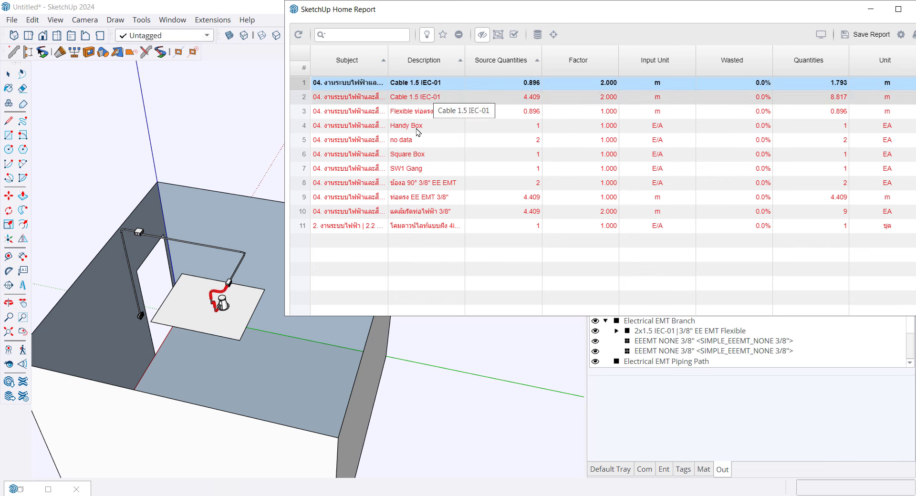
scroll(225, 296, up, 5)
middle_drag(224, 296, 238, 276)
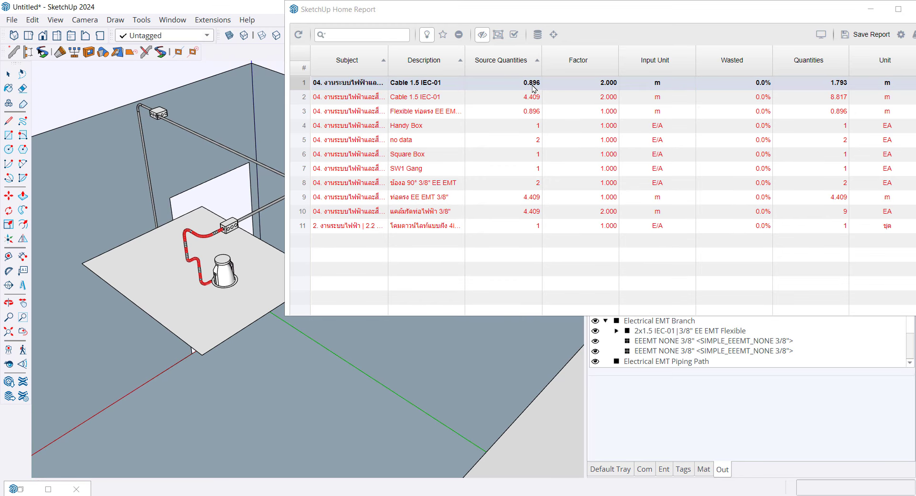
Step: Highlight the second cable run, the flexible conduit, the Handy Box and the no-data items in the model
click(435, 98)
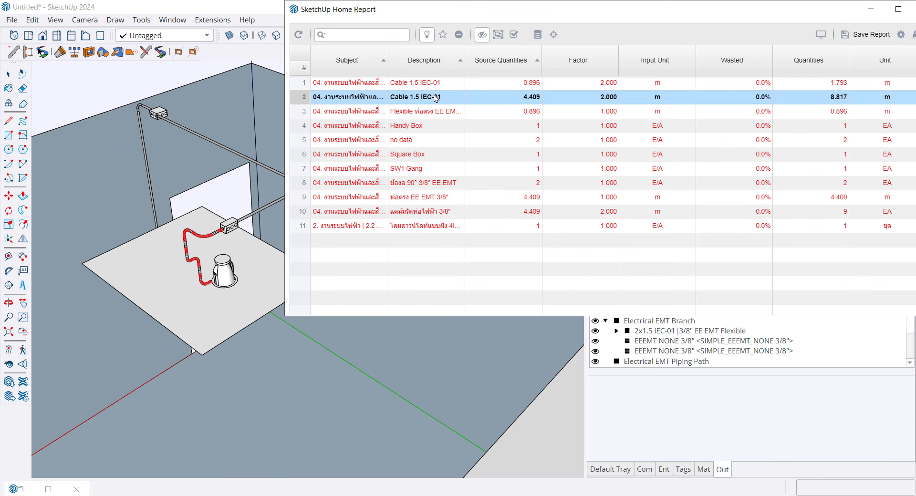
scroll(128, 273, down, 3)
mouse_move(184, 270)
middle_down()
mouse_move(235, 262)
mouse_move(210, 268)
middle_up()
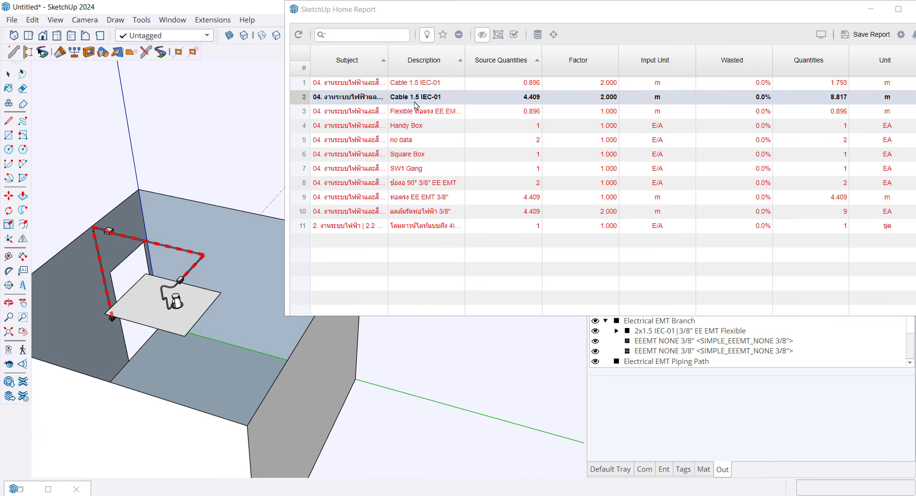
click(437, 119)
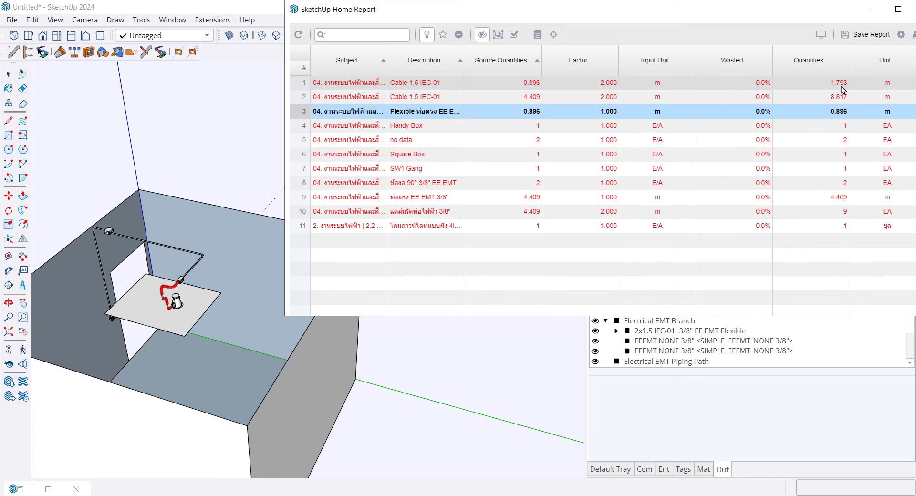
click(424, 126)
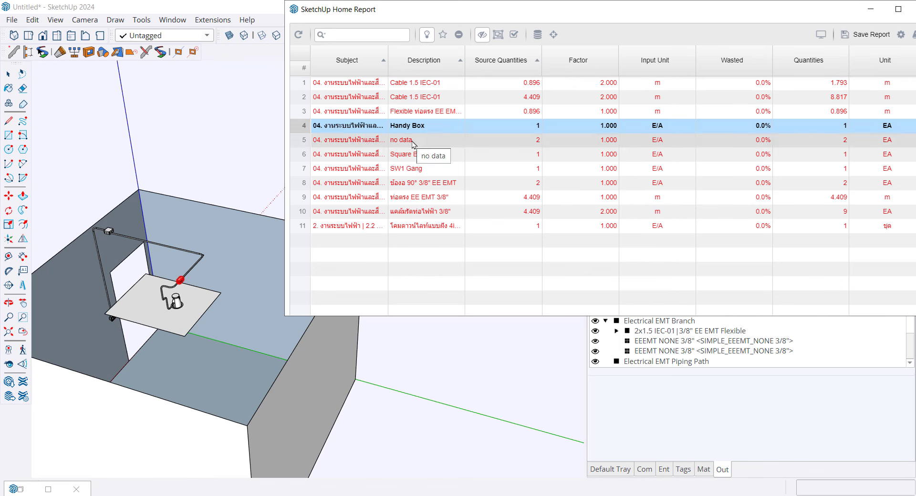
click(413, 142)
scroll(174, 298, up, 10)
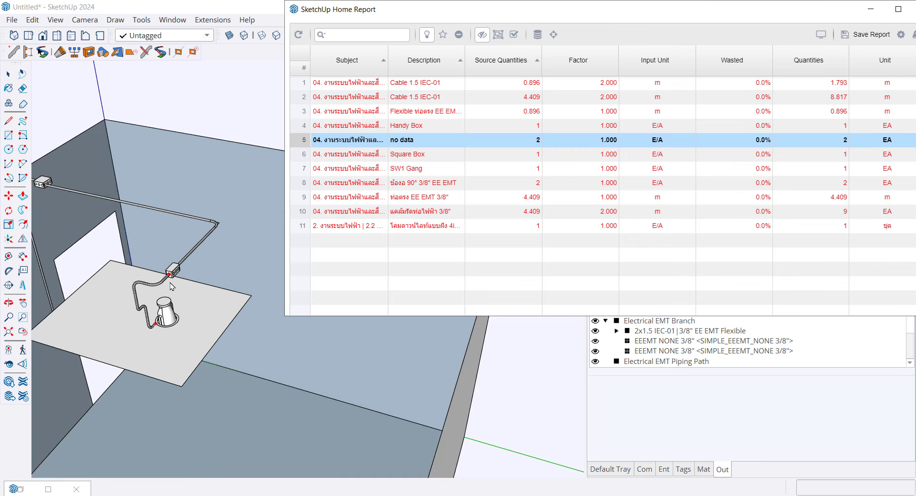
middle_drag(175, 272, 167, 263)
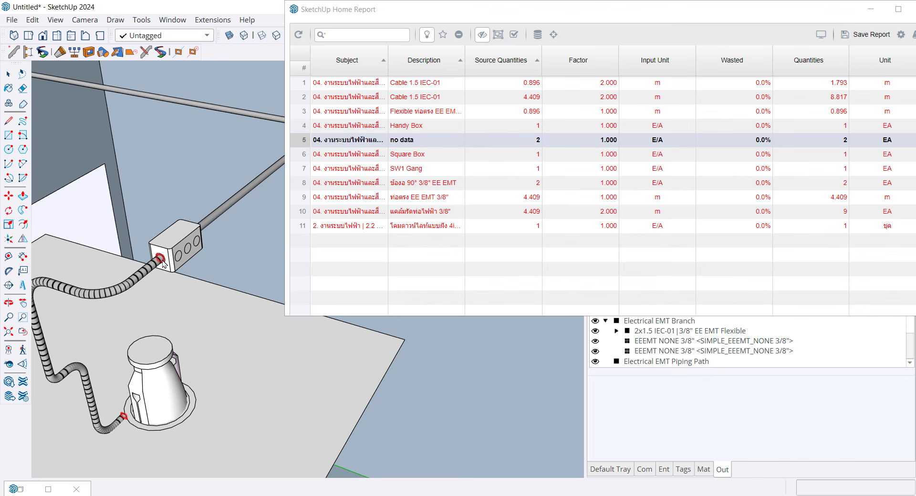
scroll(173, 261, down, 3)
scroll(176, 257, down, 3)
scroll(184, 253, down, 3)
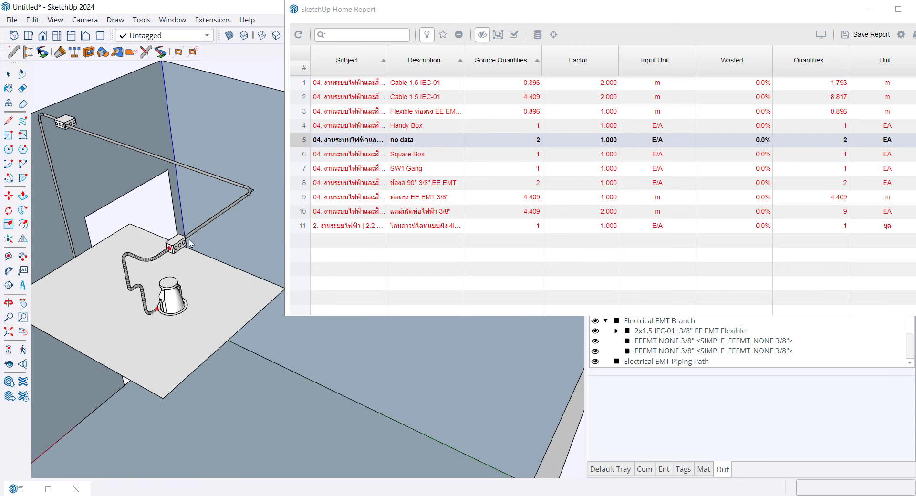
scroll(191, 247, down, 3)
mouse_move(198, 244)
shift+middle_down()
mouse_move(231, 219)
mouse_move(184, 230)
shift+middle_up()
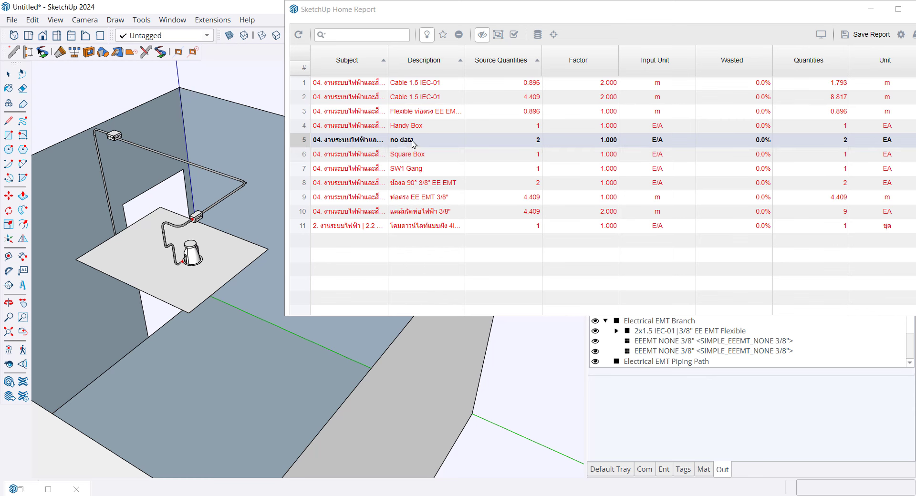
Step: Highlight the Square Box, SW1 Gang, 90° elbows, EMT runs, 3/8" clamps and 4-inch downlight rows in the model
click(428, 160)
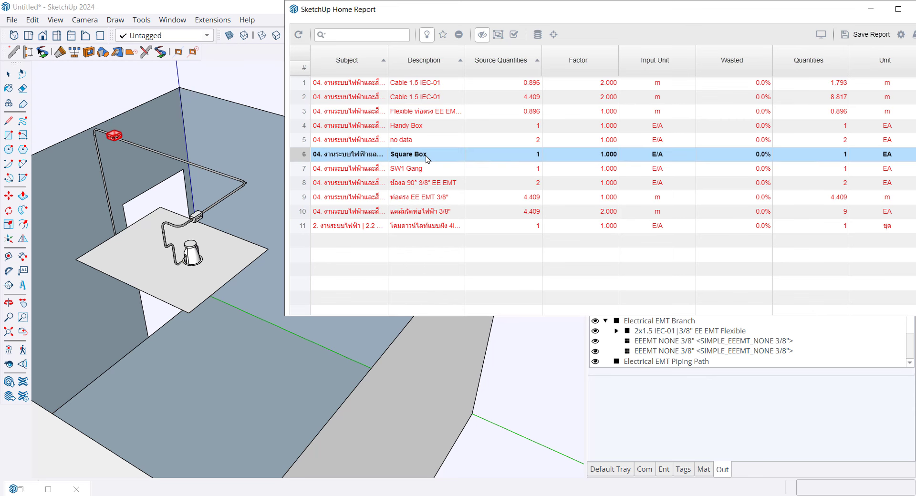
click(417, 173)
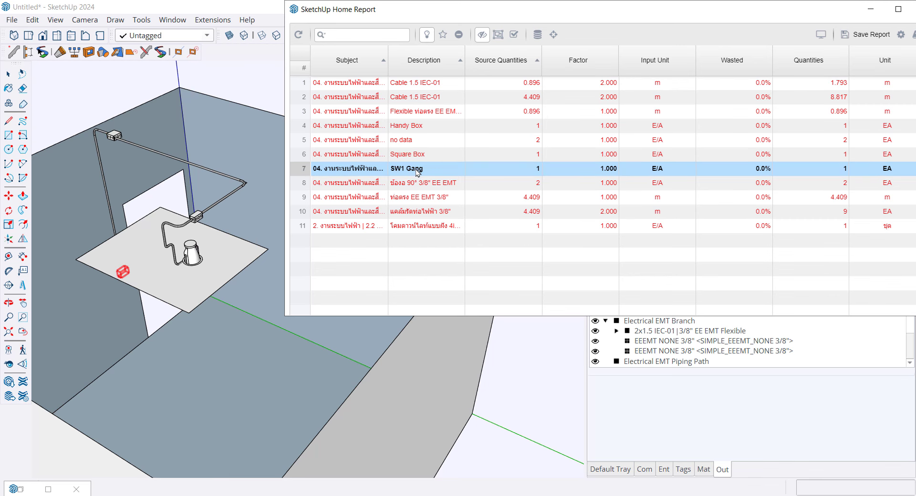
click(459, 184)
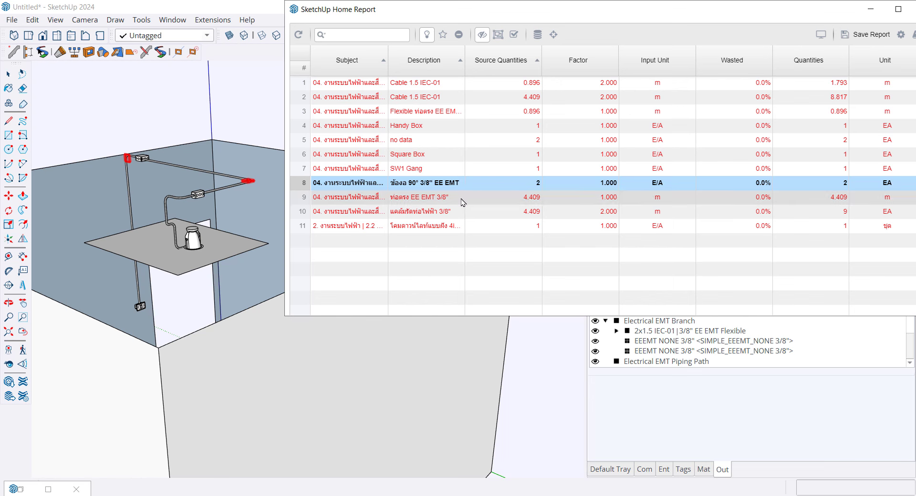
click(461, 200)
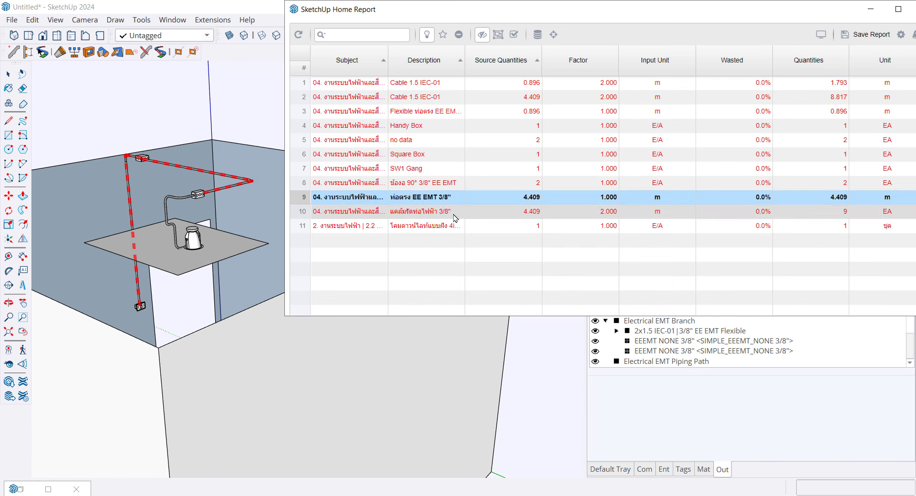
click(455, 218)
scroll(438, 219, down, 3)
scroll(496, 156, up, 2)
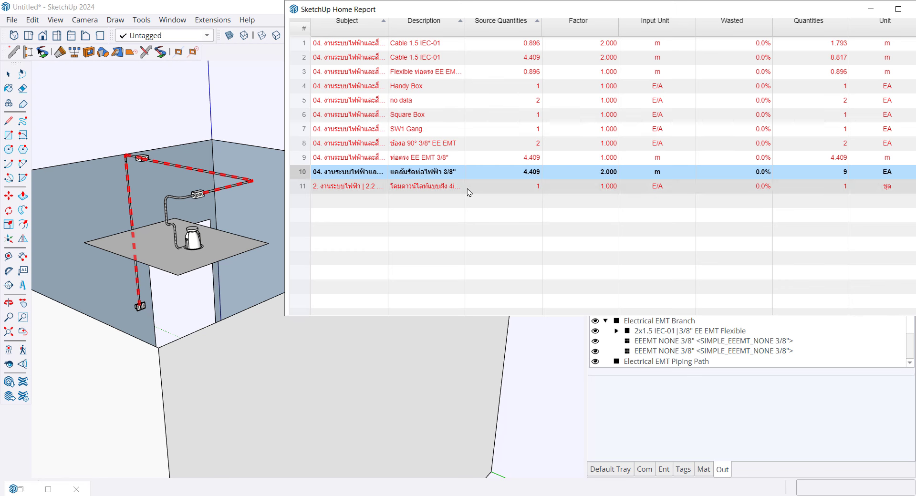
click(445, 189)
scroll(445, 191, down, 3)
scroll(466, 190, up, 3)
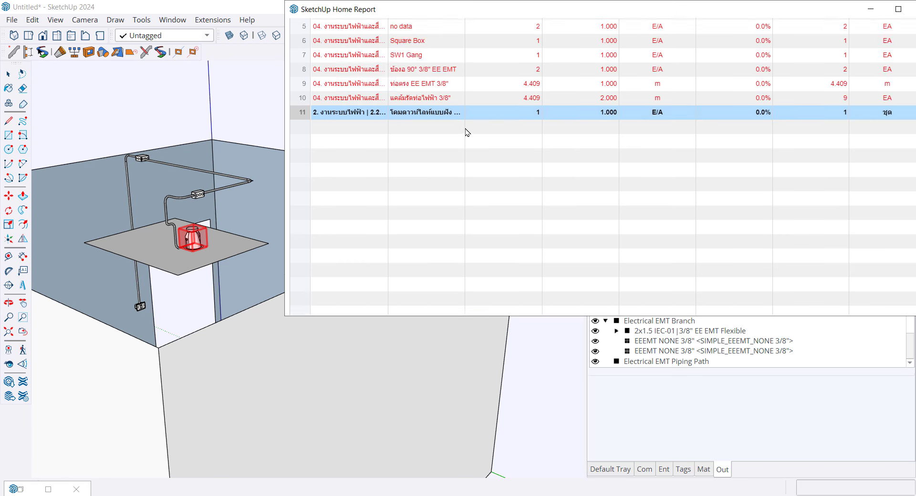
scroll(505, 148, up, 1)
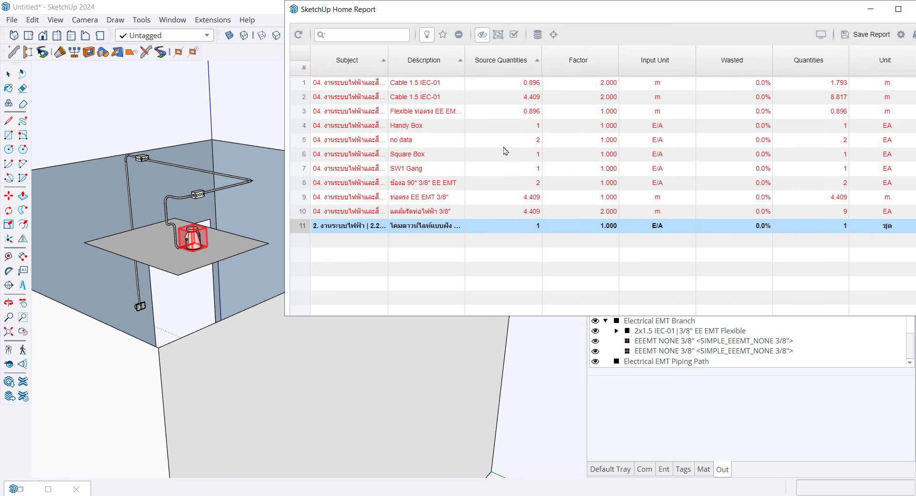
Step: Switch the report to the Document Presentation costing table, with Cable 1.5 IEC-01 as one 10.61 m row
click(820, 35)
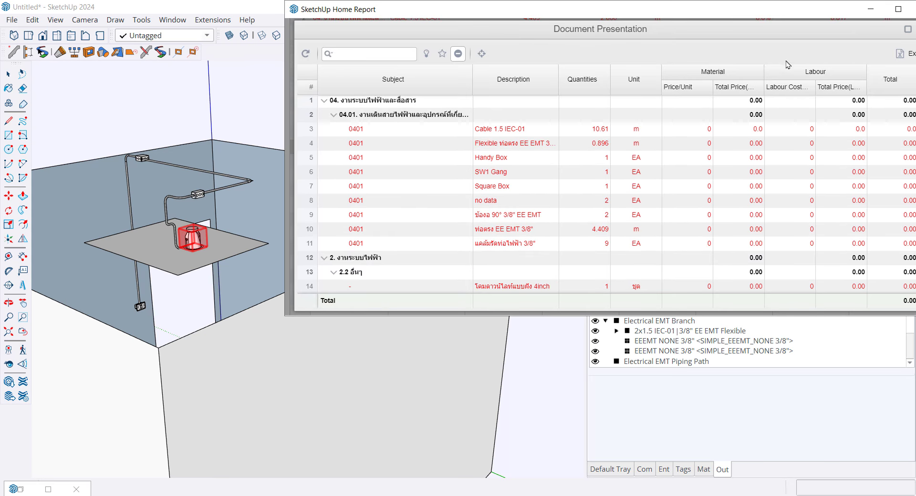
scroll(778, 30, down, 1)
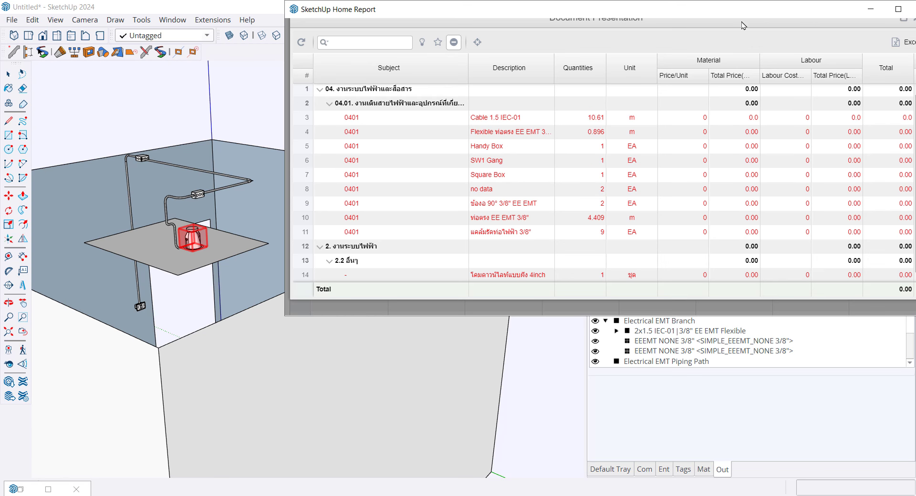
Step: Enable highlighting in the costing view and show the Cable 1.5 IEC-01 route in red
drag(741, 25, 671, 36)
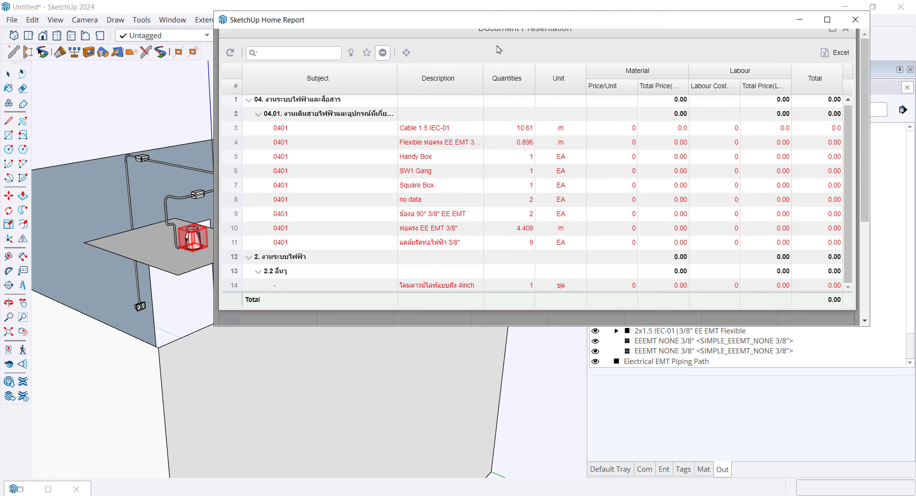
drag(493, 26, 564, 19)
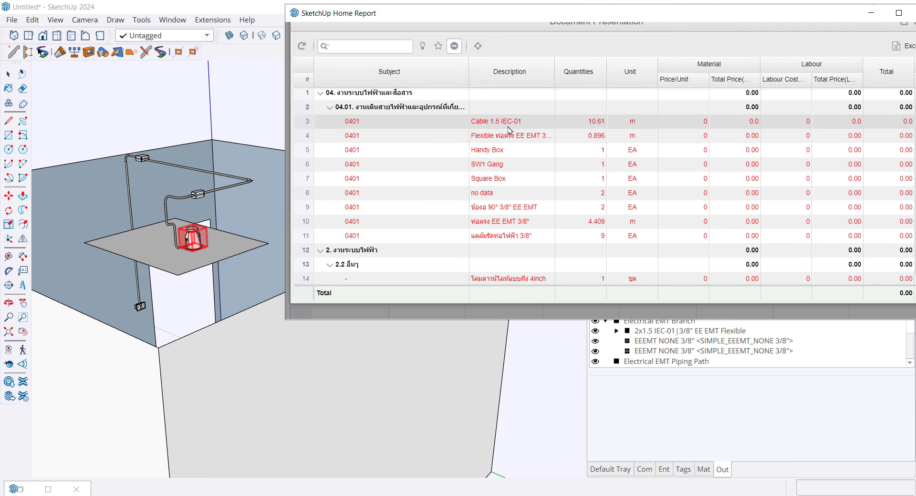
click(590, 125)
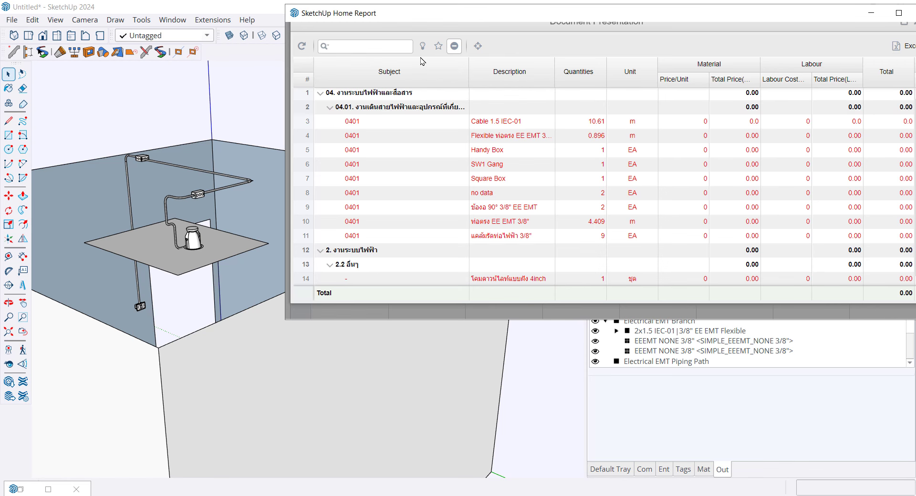
click(423, 46)
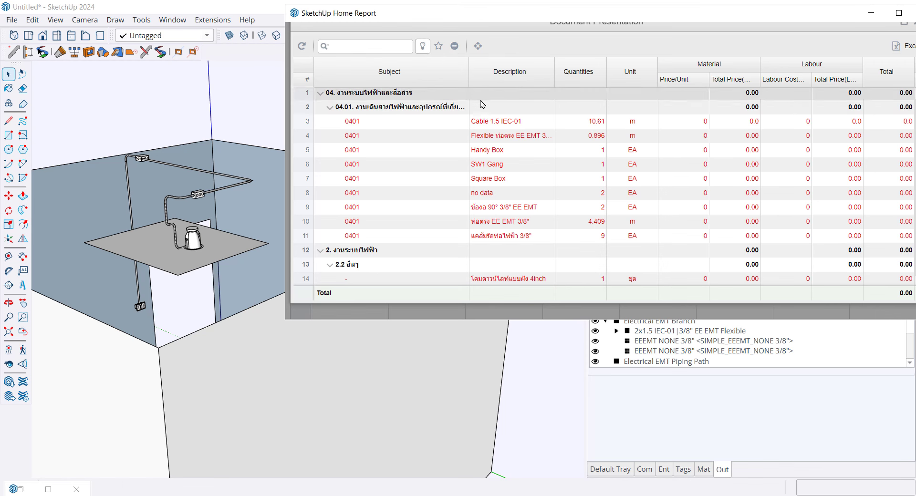
click(521, 126)
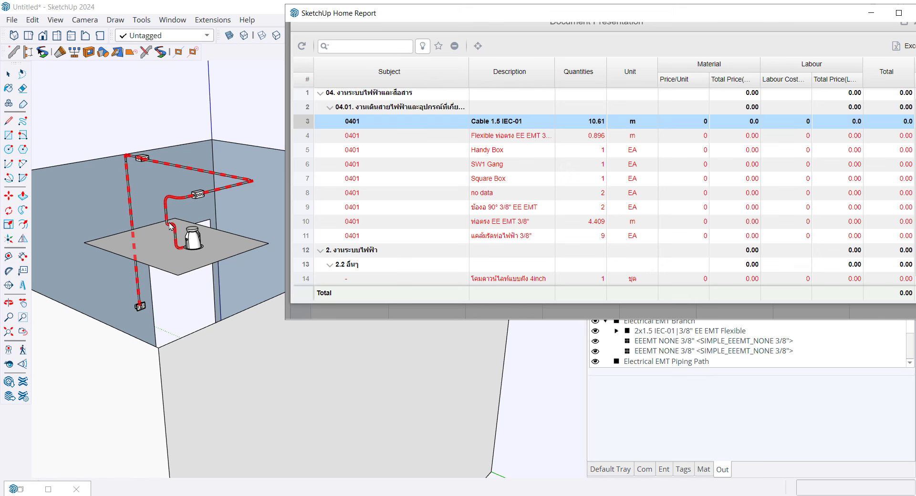
Step: Highlight the flexible conduit, EMT runs, clamps, 90° elbows, SW1 Gang box and Handy Box rows in the model
click(545, 137)
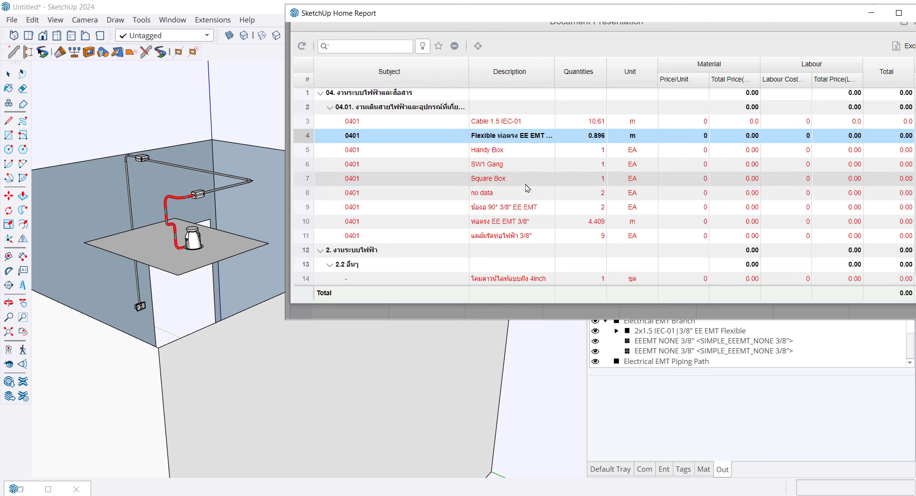
click(539, 228)
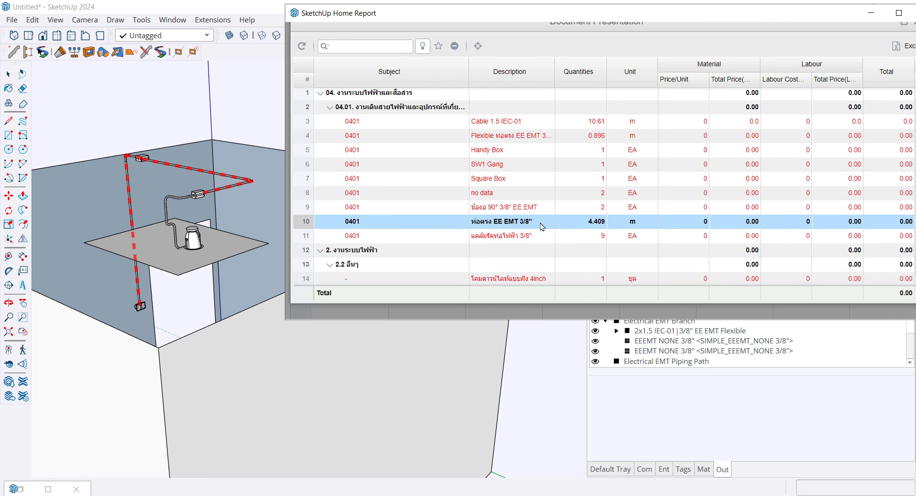
click(538, 237)
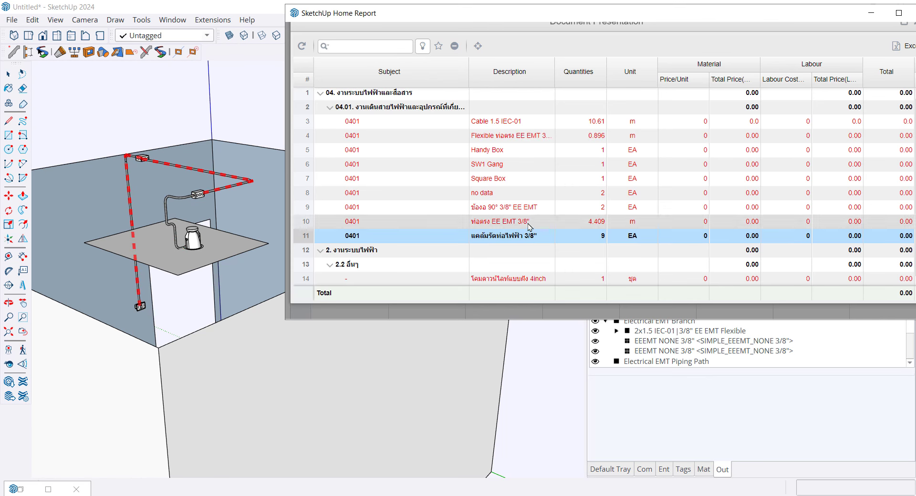
click(516, 206)
click(503, 164)
click(502, 152)
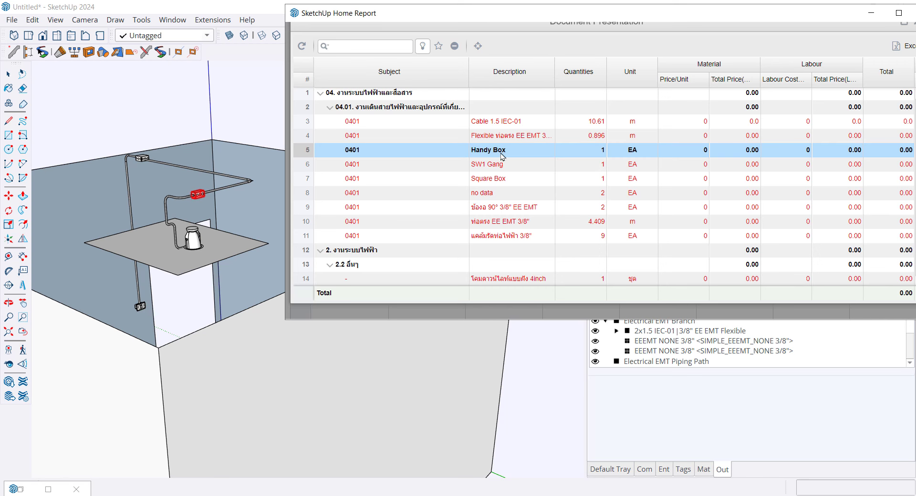
drag(589, 18, 529, 32)
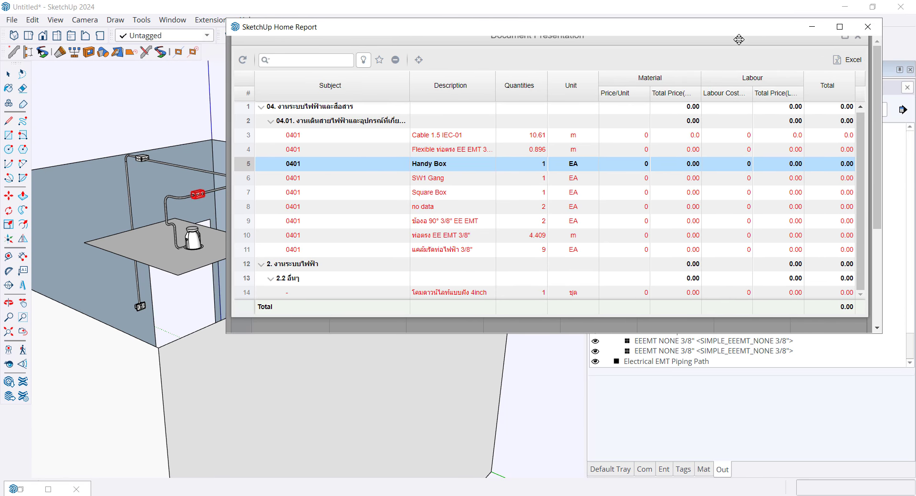
drag(730, 39, 761, 26)
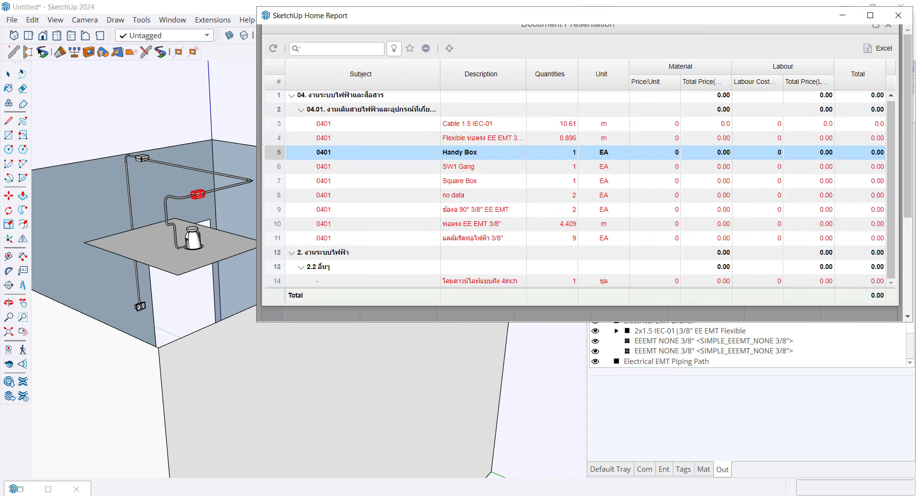